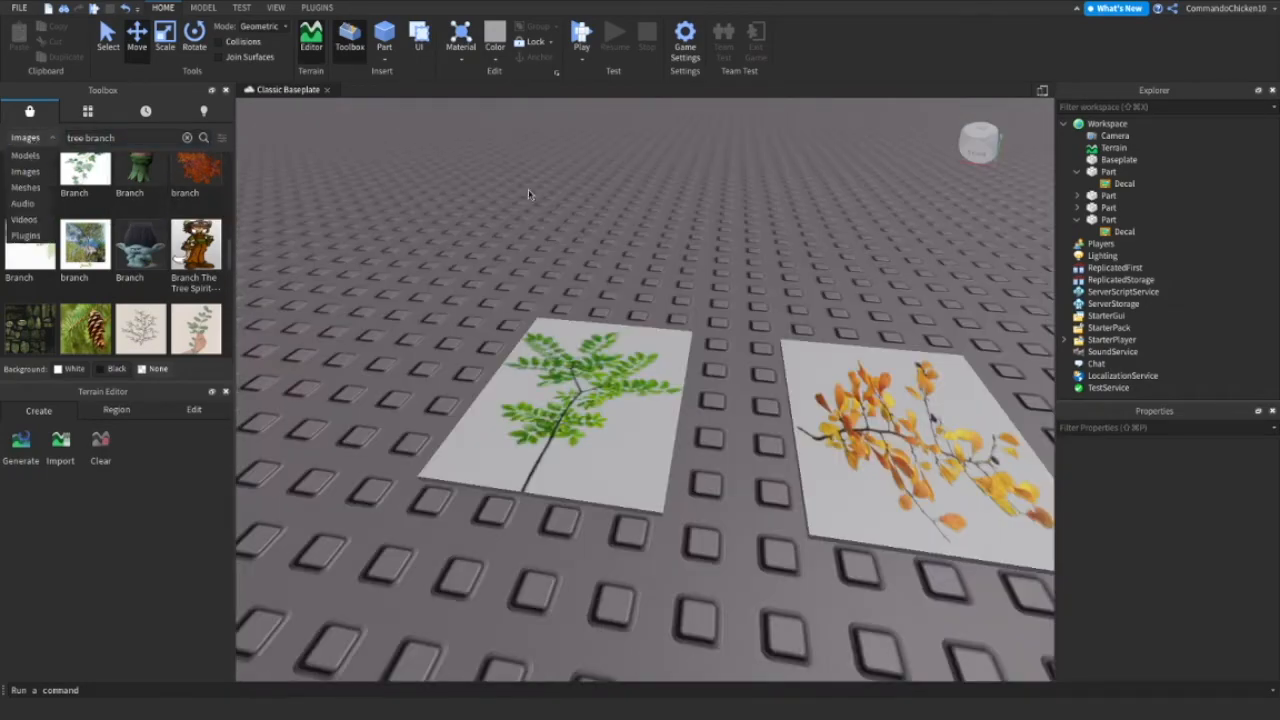
Examine the row of four branch-image parts on the baseplate and the green leafy branch up close.
key("s")
key("d")
key("w")
right_click_drag(636, 204, 737, 345)
key("w")
key("s")
key("a")
key("s")
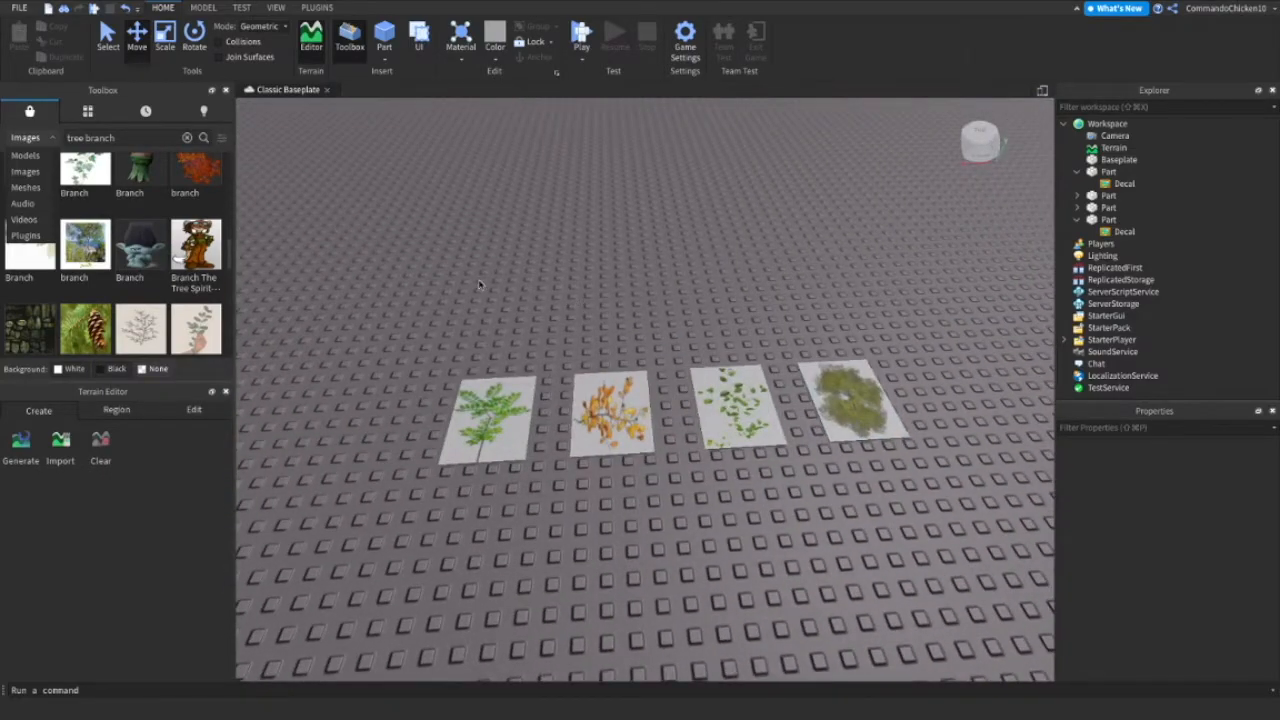
left_click_drag(482, 285, 986, 521)
left_click(751, 518)
key("a")
key("w")
right_click_drag(751, 518, 688, 406)
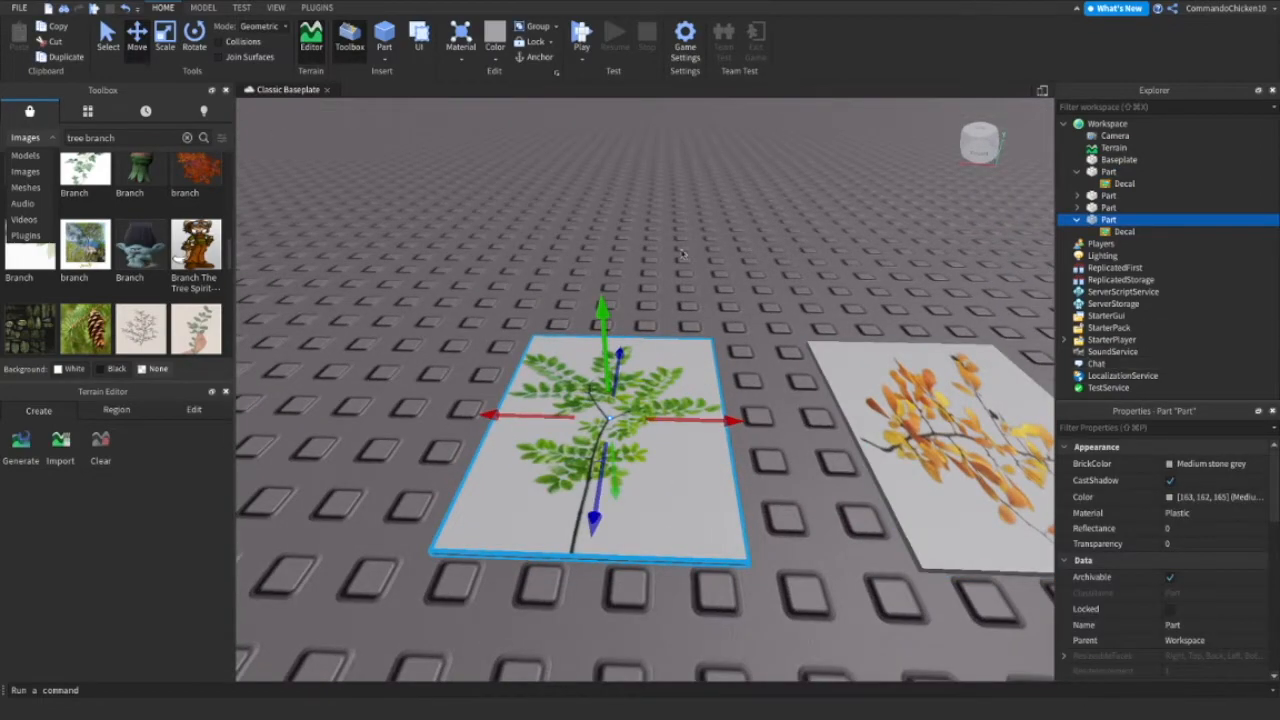
Examine the orange branch, the scattered green leaves and the olive-green foliage image in the row.
left_click(727, 337)
key("d")
left_click(725, 378)
left_click(730, 261)
key("d")
scroll(663, 262, "down", 4)
right_click_drag(663, 262, 666, 263)
scroll(661, 260, "up", 4)
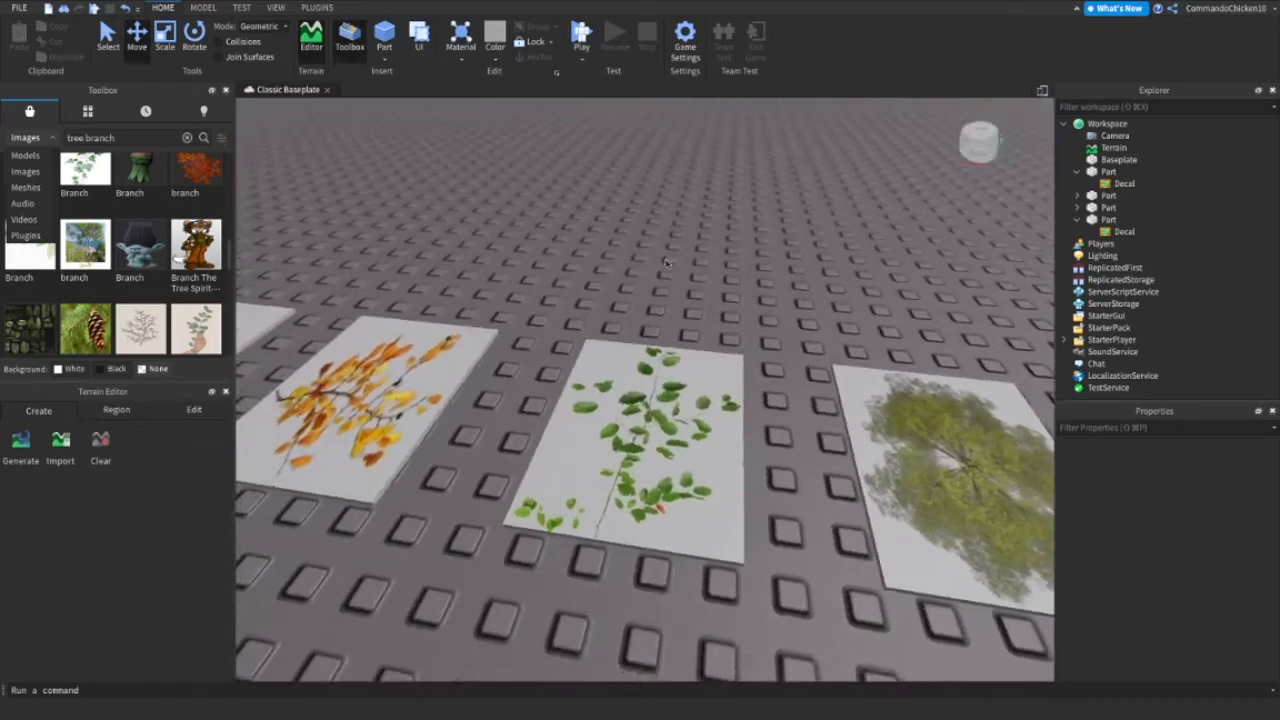
right_click_drag(728, 295, 728, 298)
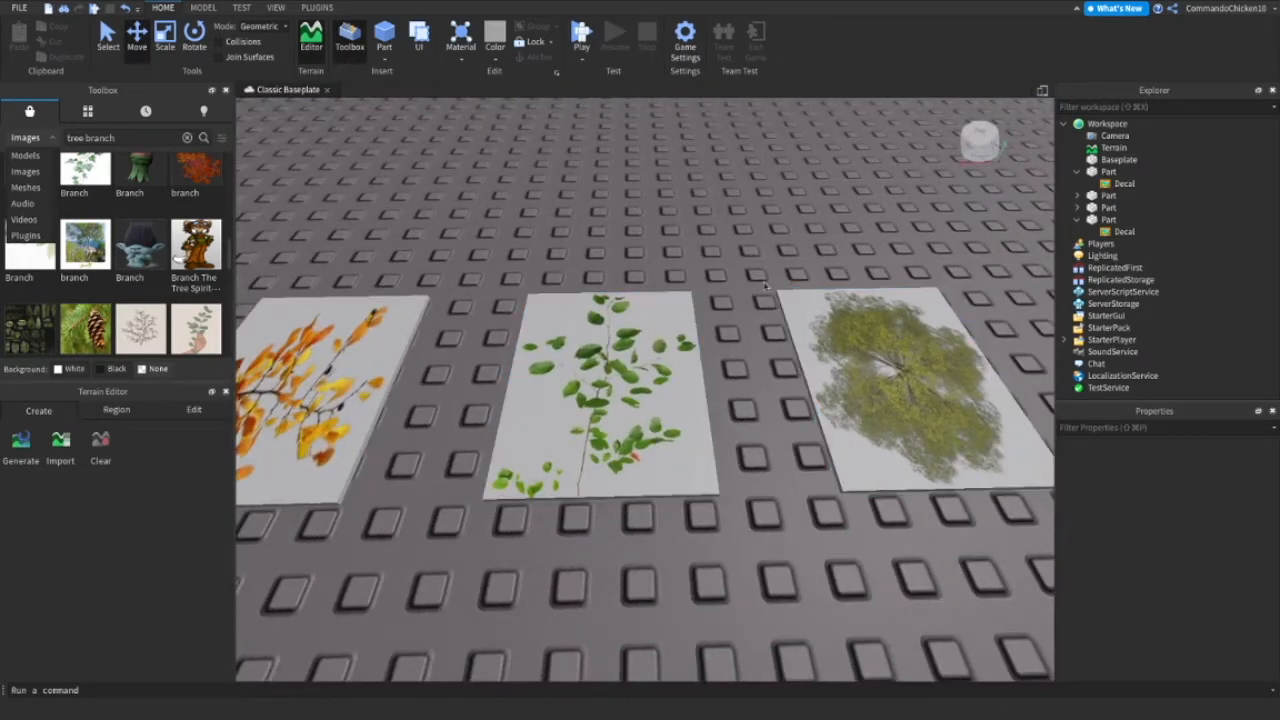
key("d")
right_click_drag(708, 232, 656, 278)
scroll(700, 237, "down", 4)
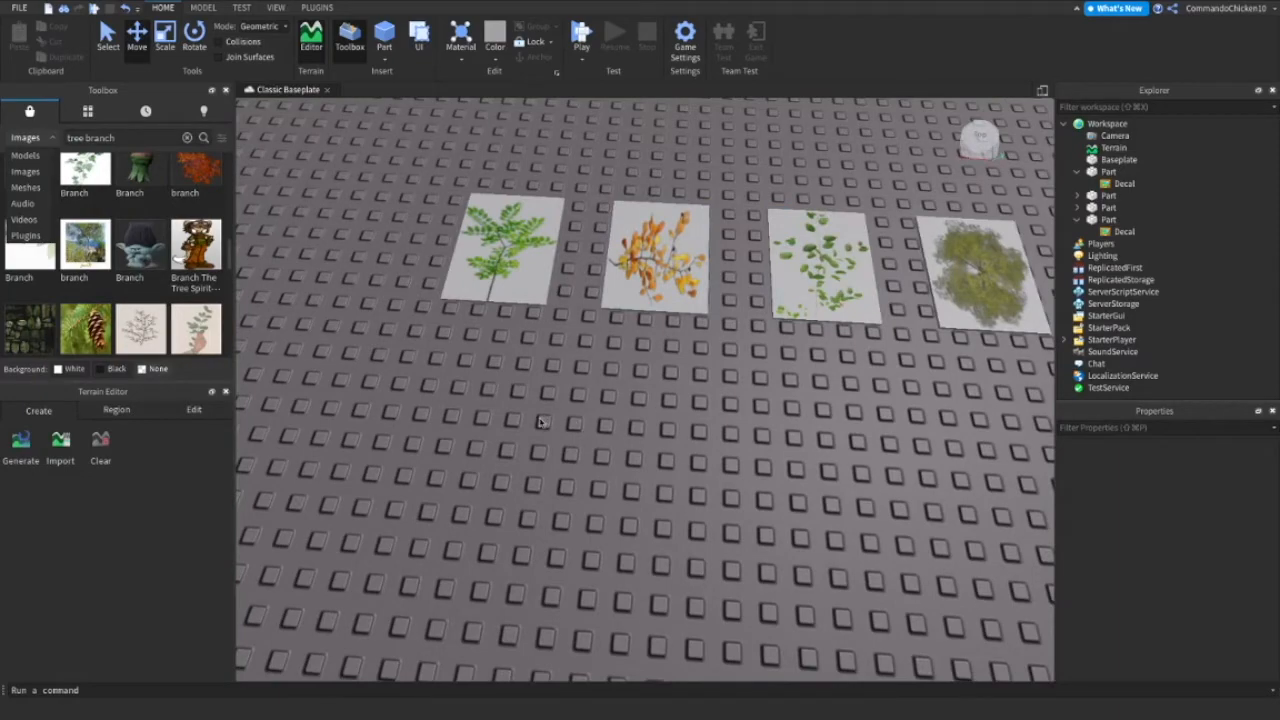
Inspect the olive-green foliage image closely and compare it with the other three branch images.
key("a")
right_click_drag(571, 251, 600, 258)
scroll(574, 254, "down", 3)
scroll(574, 254, "up", 3)
key("d")
key("a")
scroll(574, 252, "up", 3)
key("d")
scroll(800, 293, "up", 3)
right_click_drag(816, 295, 817, 295)
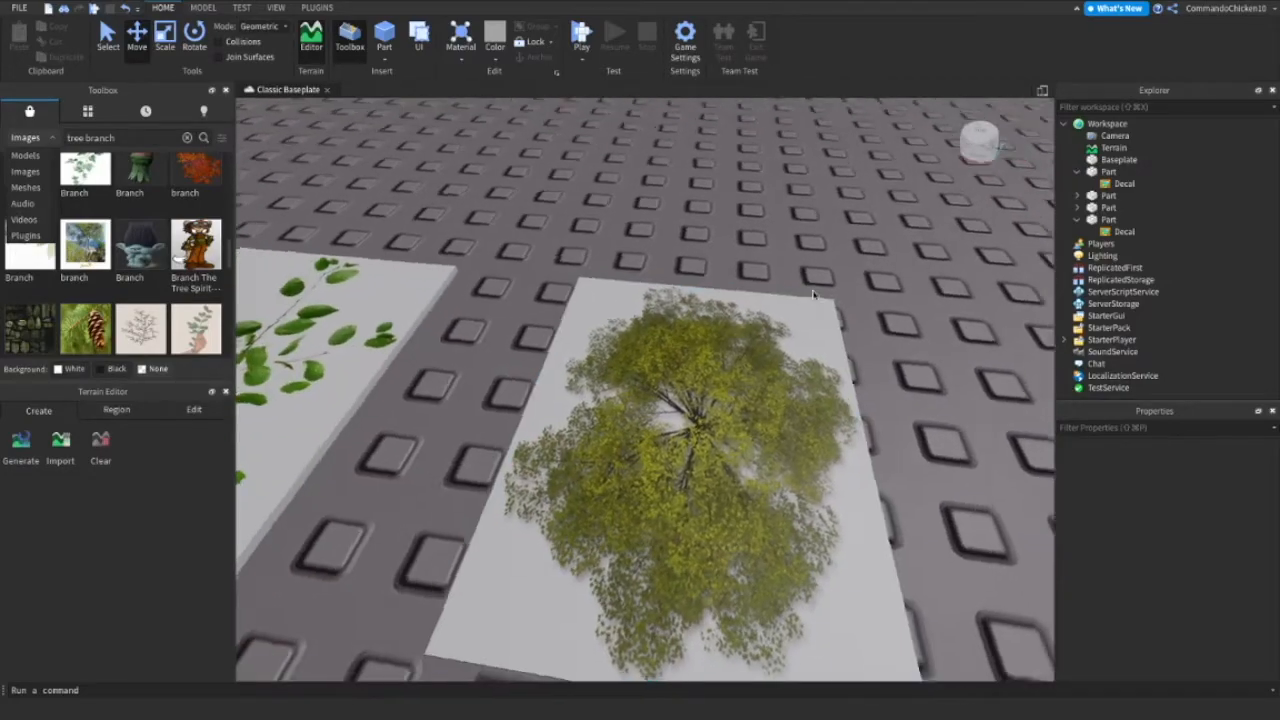
scroll(816, 295, "down", 3)
key("a")
key("d")
key("a")
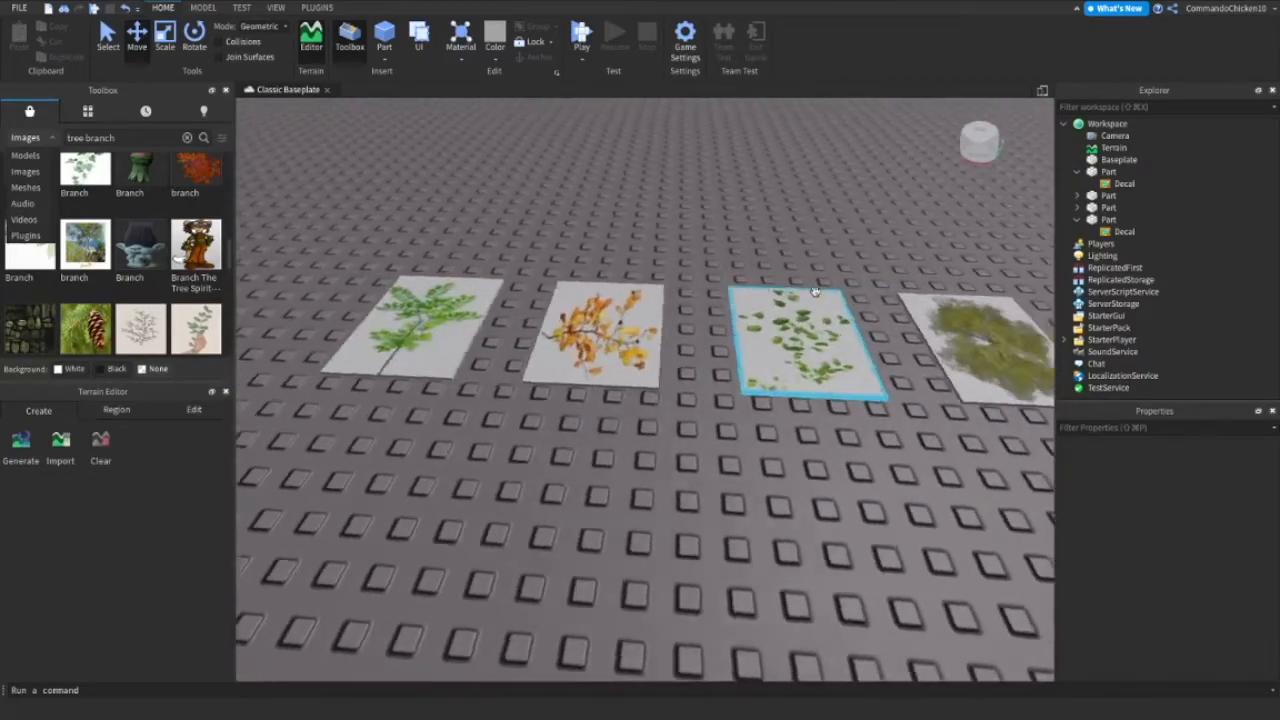
key("d")
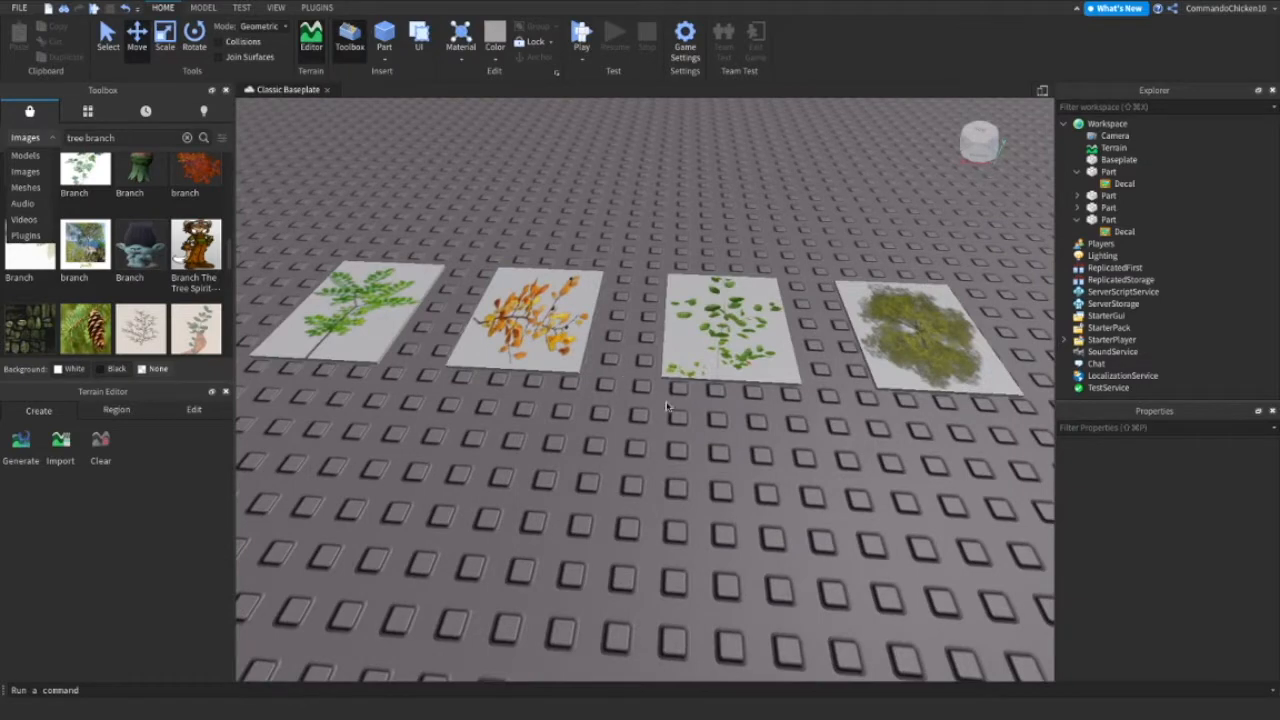
Delete the part carrying the dense olive-green foliage image.
key("d")
left_click_drag(722, 338, 791, 524)
key("Delete")
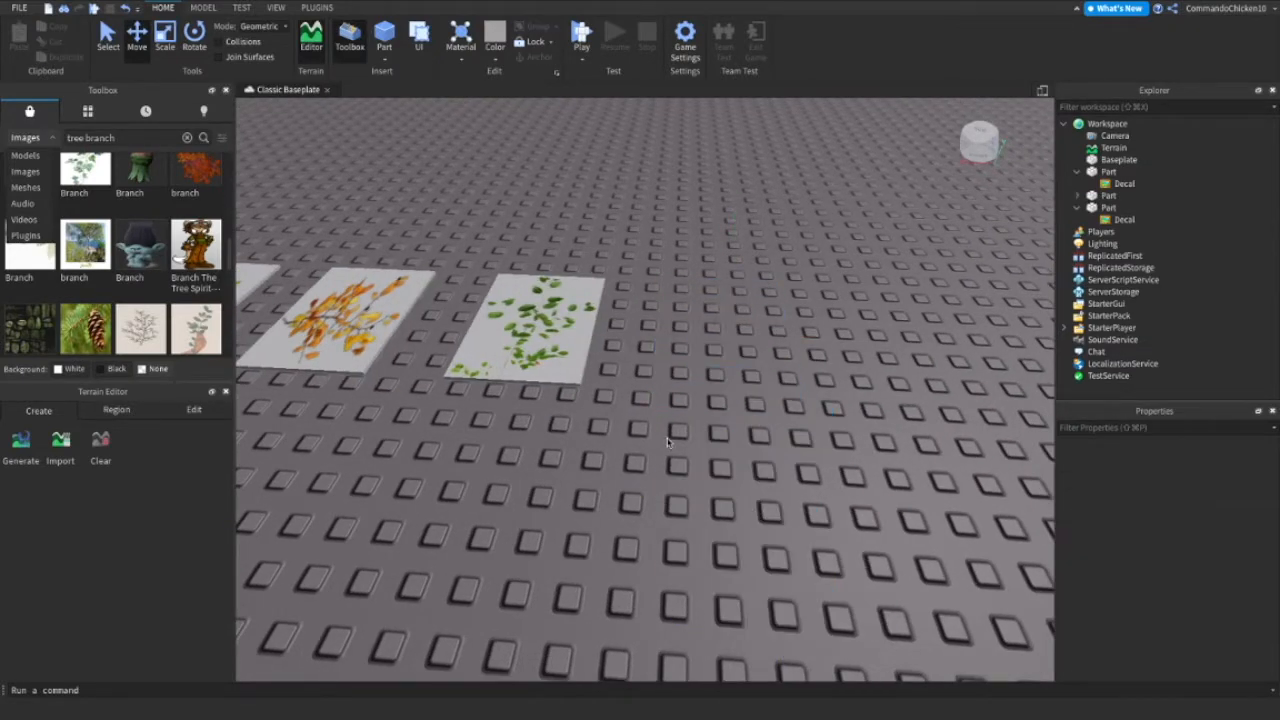
Delete the part carrying the bright green leafy branch image at the far end of the row.
key("a")
key("w")
right_click_drag(668, 431, 669, 431)
key("w")
left_click(669, 436)
key("s")
key("Delete")
Delete the part carrying the scattered green leaves, keeping only the orange branch part.
key("w")
key("s")
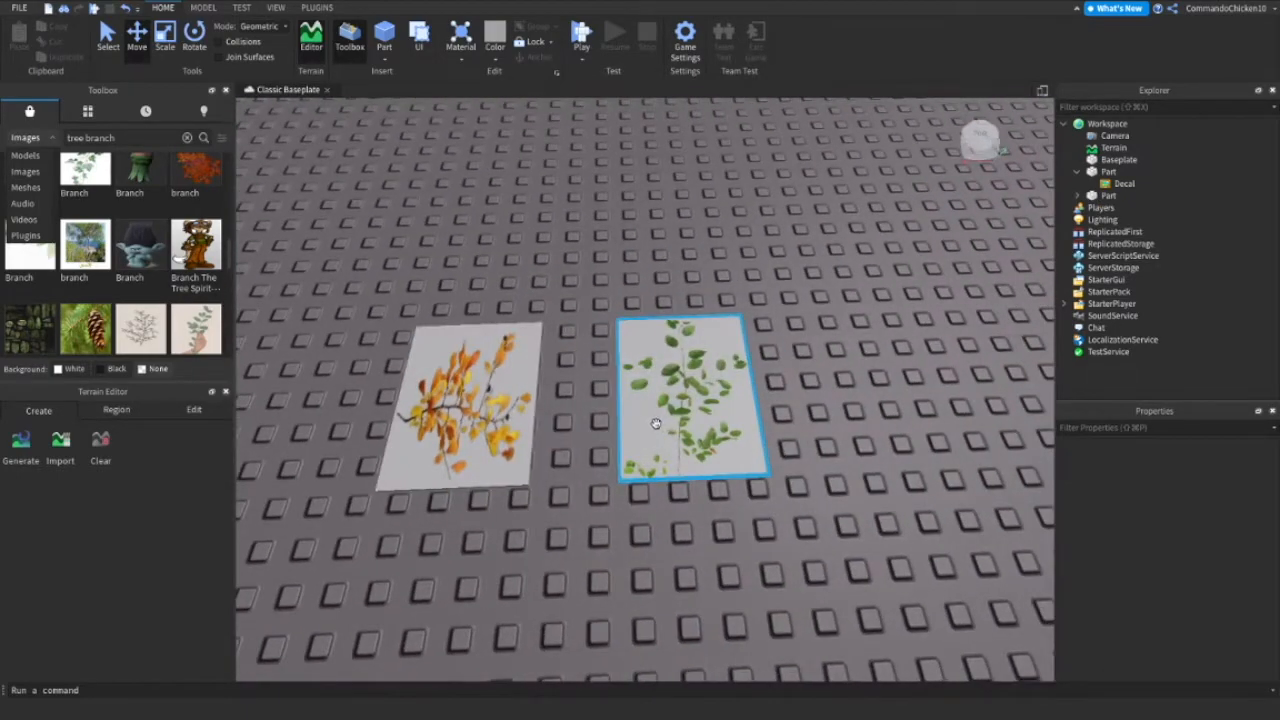
left_click(655, 424)
key("Delete")
right_click_drag(450, 334, 594, 325)
right_click_drag(736, 385, 736, 386)
key("super+z")
key("Delete")
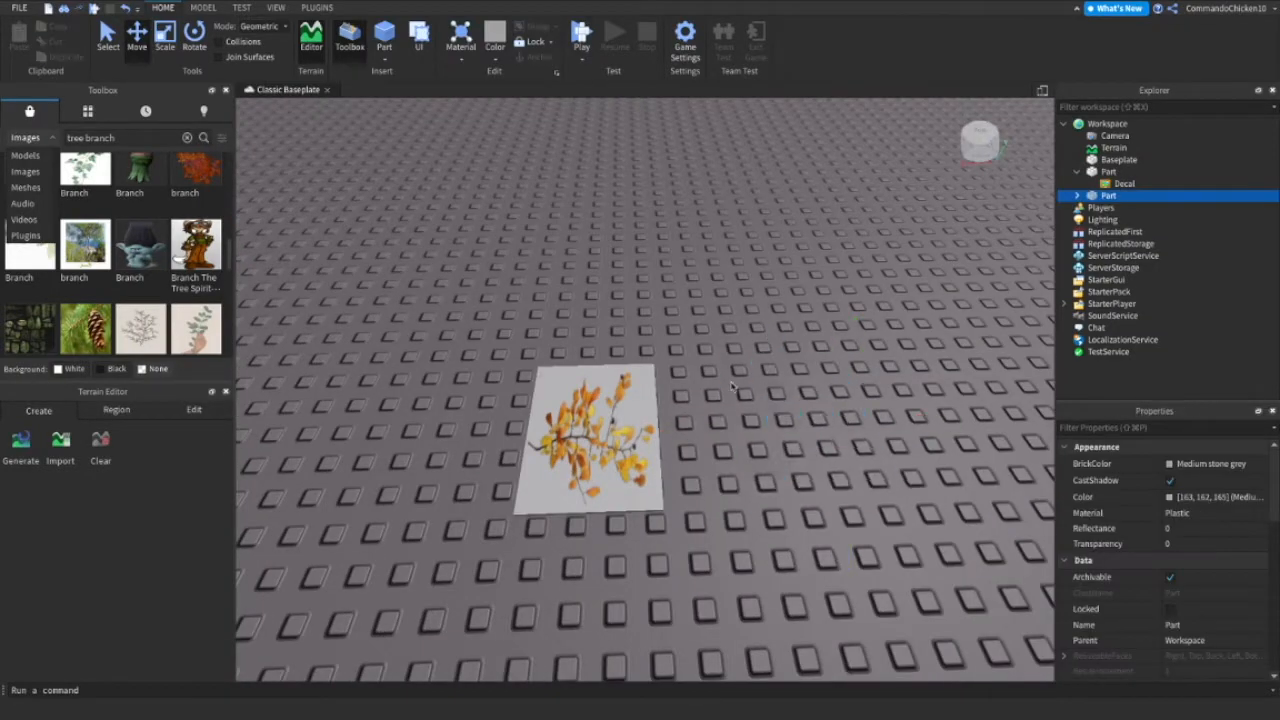
Select the orange branch part and flip it over so its blank underside faces up.
right_click_drag(591, 322, 591, 322)
left_click(770, 322)
key("super+3")
mouse_move(852, 297)
left_mouse_down()
mouse_move(889, 287)
mouse_move(857, 290)
left_mouse_up()
left_click(820, 284)
right_click_drag(818, 284, 818, 284)
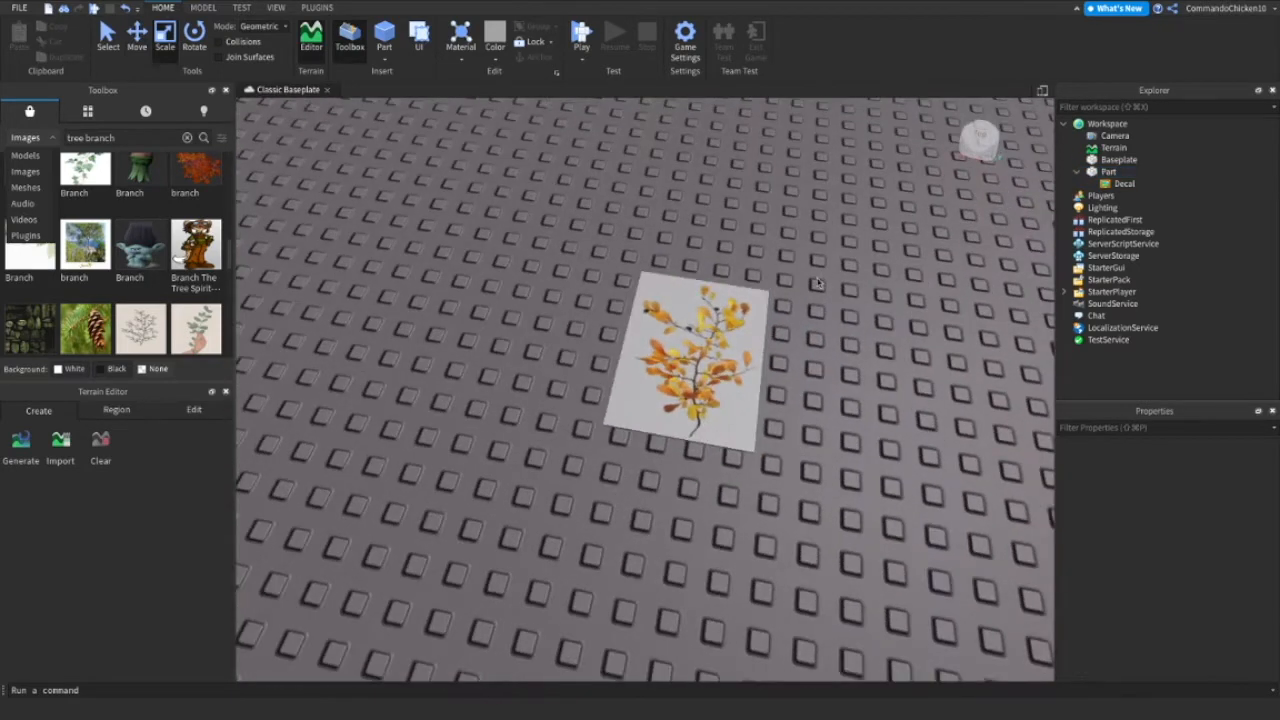
right_click_drag(799, 352, 799, 352)
left_click(721, 347)
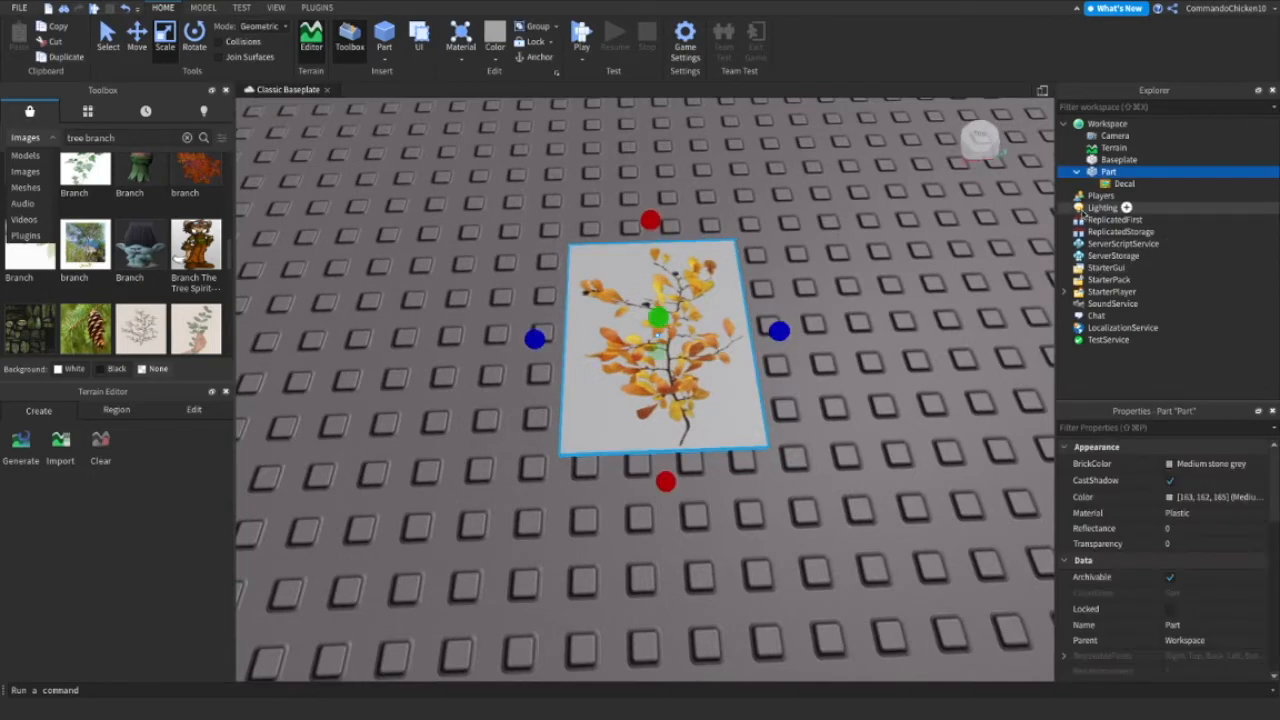
key("super+t")
key("super+t")
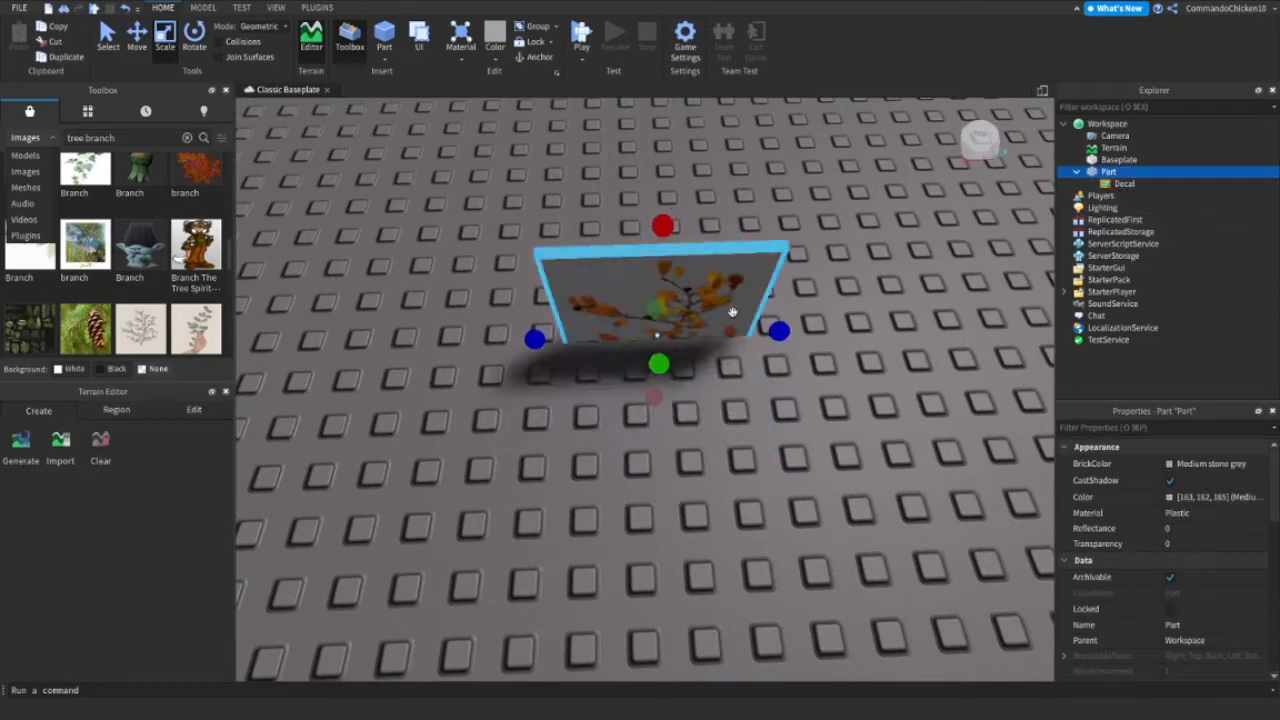
Copy the orange branch decal and place the copy on the part's blank face.
left_click(1122, 184)
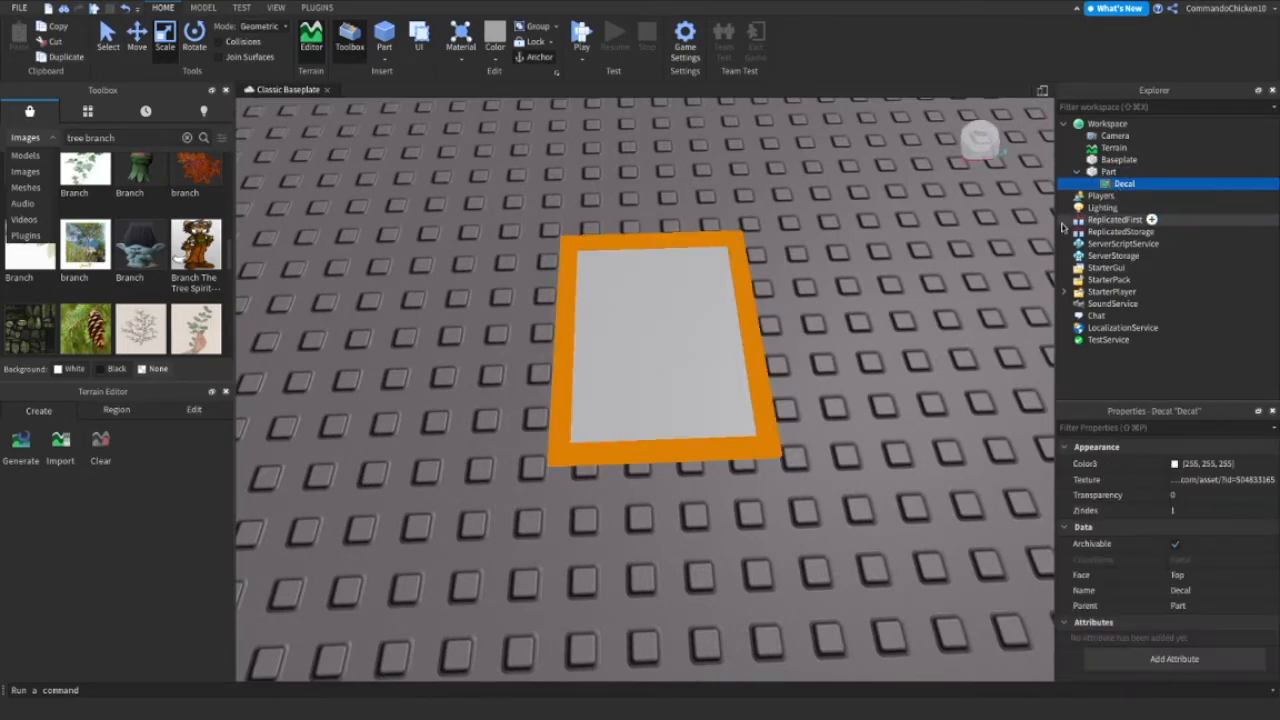
key("super+v")
left_click(656, 302)
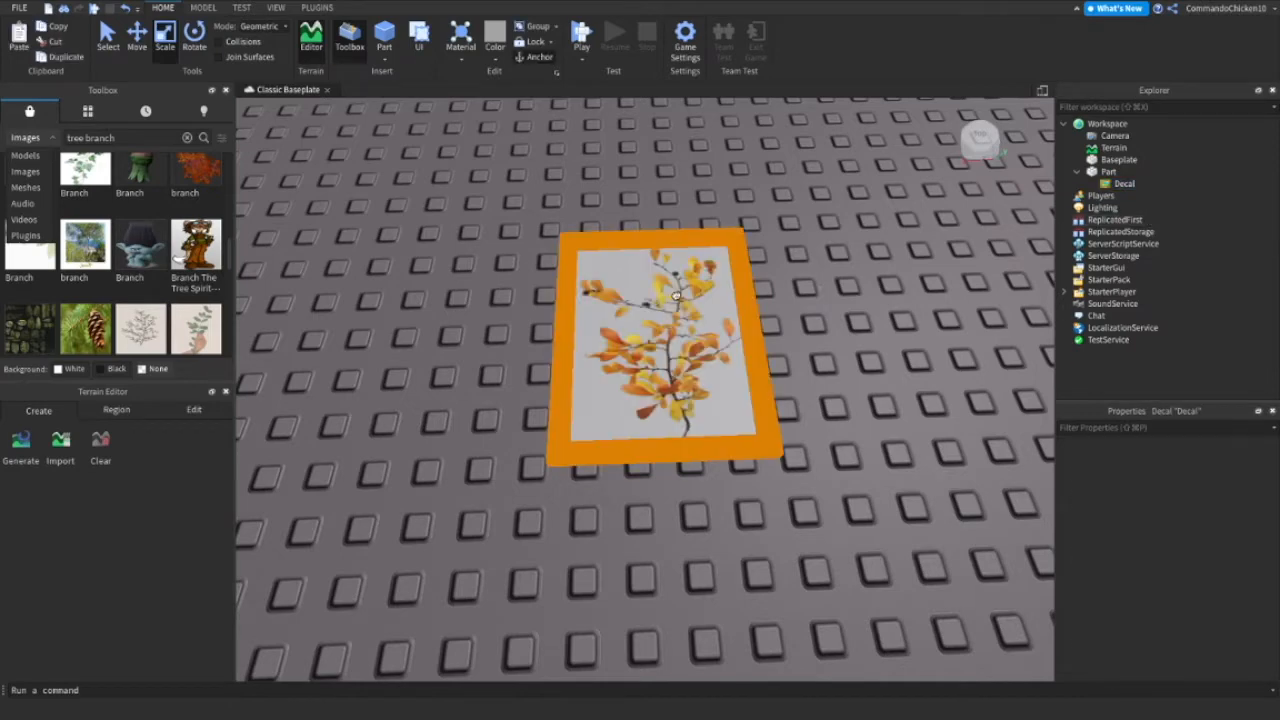
Tilt the branch part through successive turns to check both decal faces, ending with it lying flat.
left_click(656, 302)
key("super+t")
key("super+t")
key("super+t")
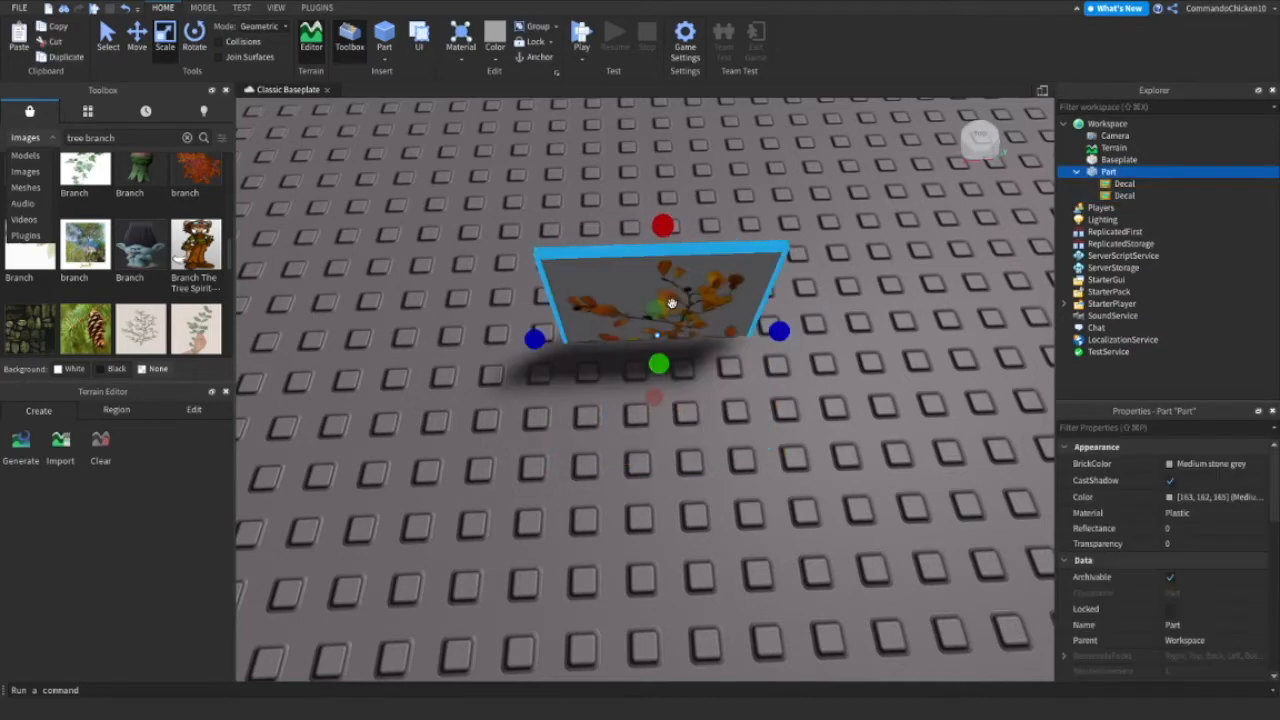
key("ctrl+t")
key("ctrl+t")
key("ctrl+t")
key("ctrl+t")
key("ctrl+t")
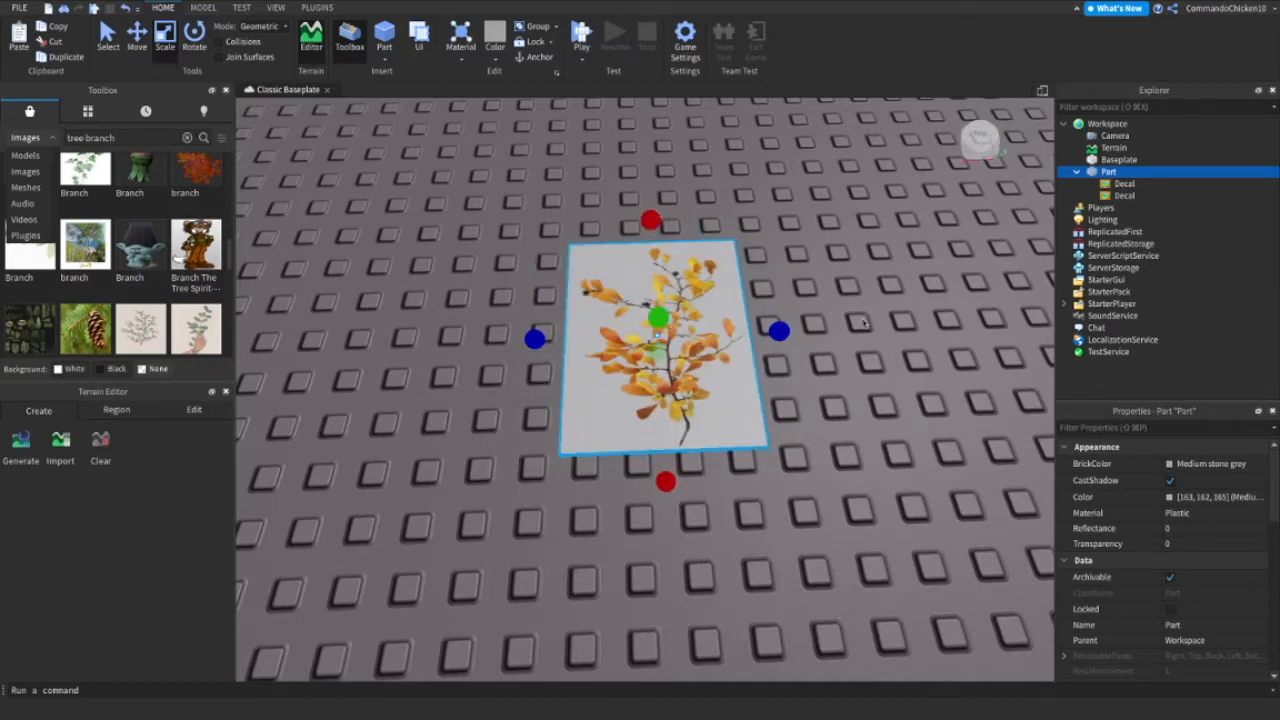
Set the branch part's Transparency to 1 so that only the orange branch decals show.
left_click(1088, 425)
type("tra")
left_click(1200, 462)
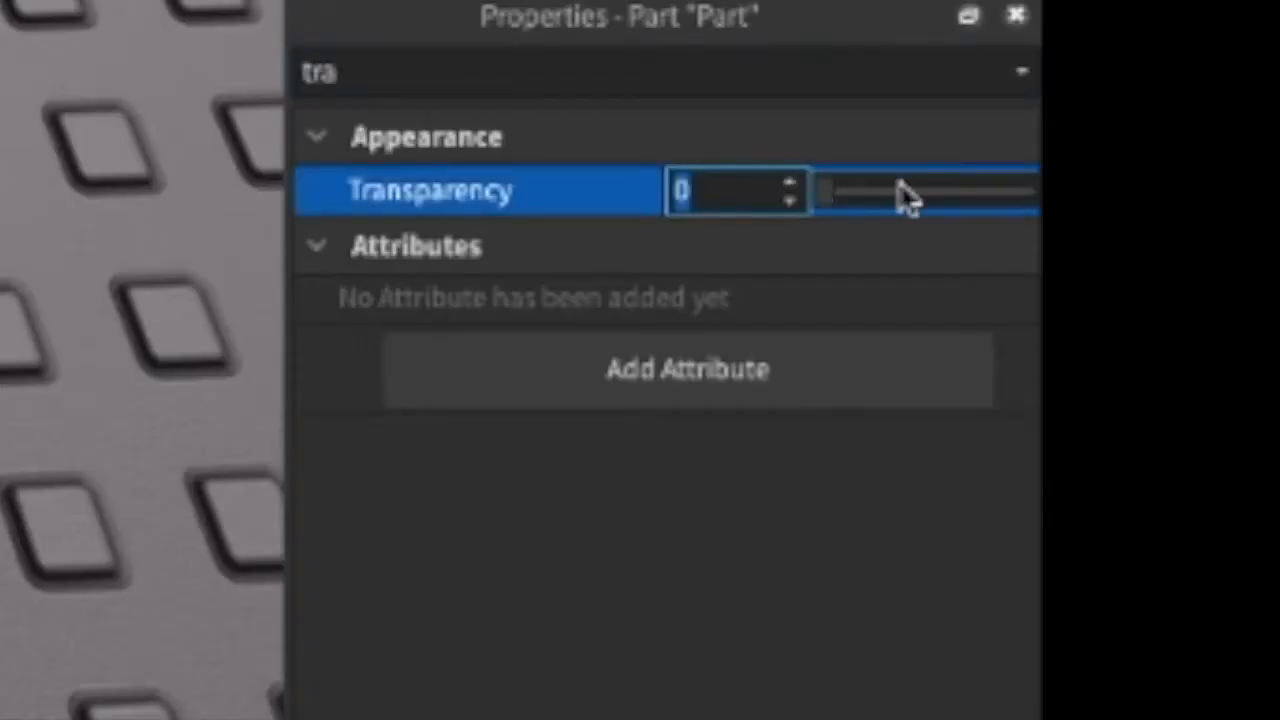
type("1")
key("Return")
left_click(120, 23)
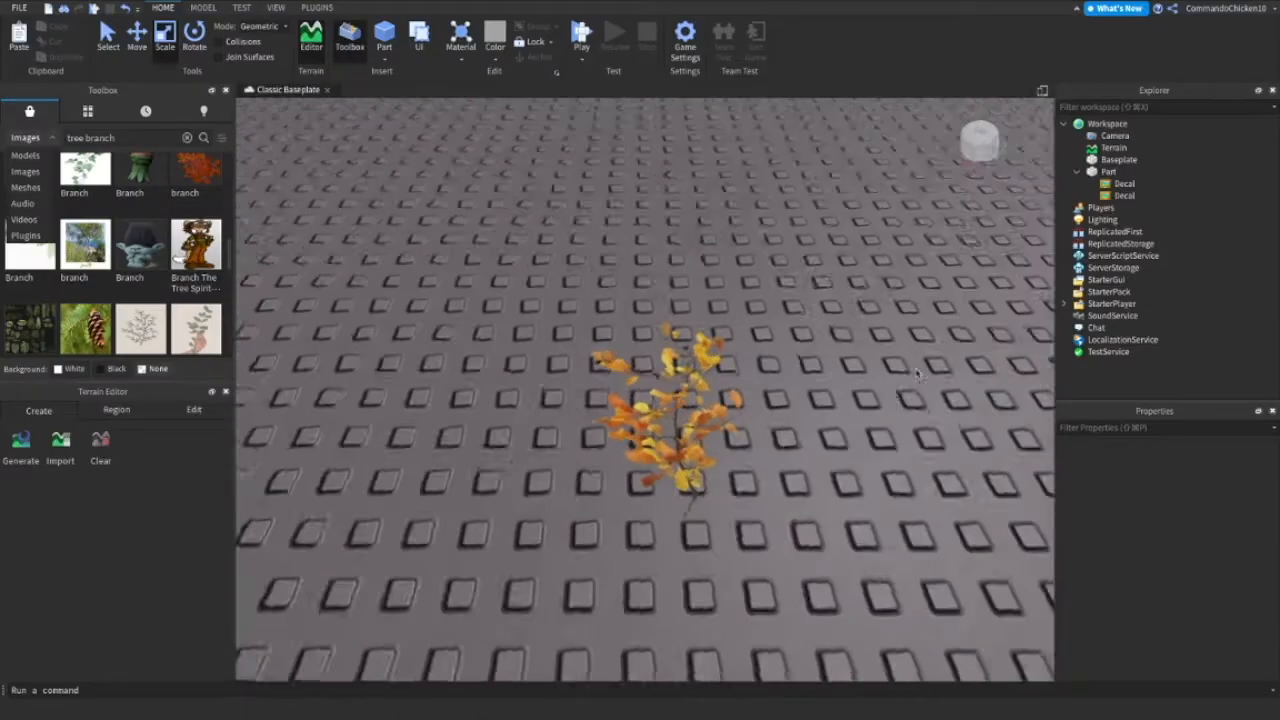
right_click_drag(918, 374, 926, 408)
scroll(764, 458, "up", 3)
left_click(682, 447)
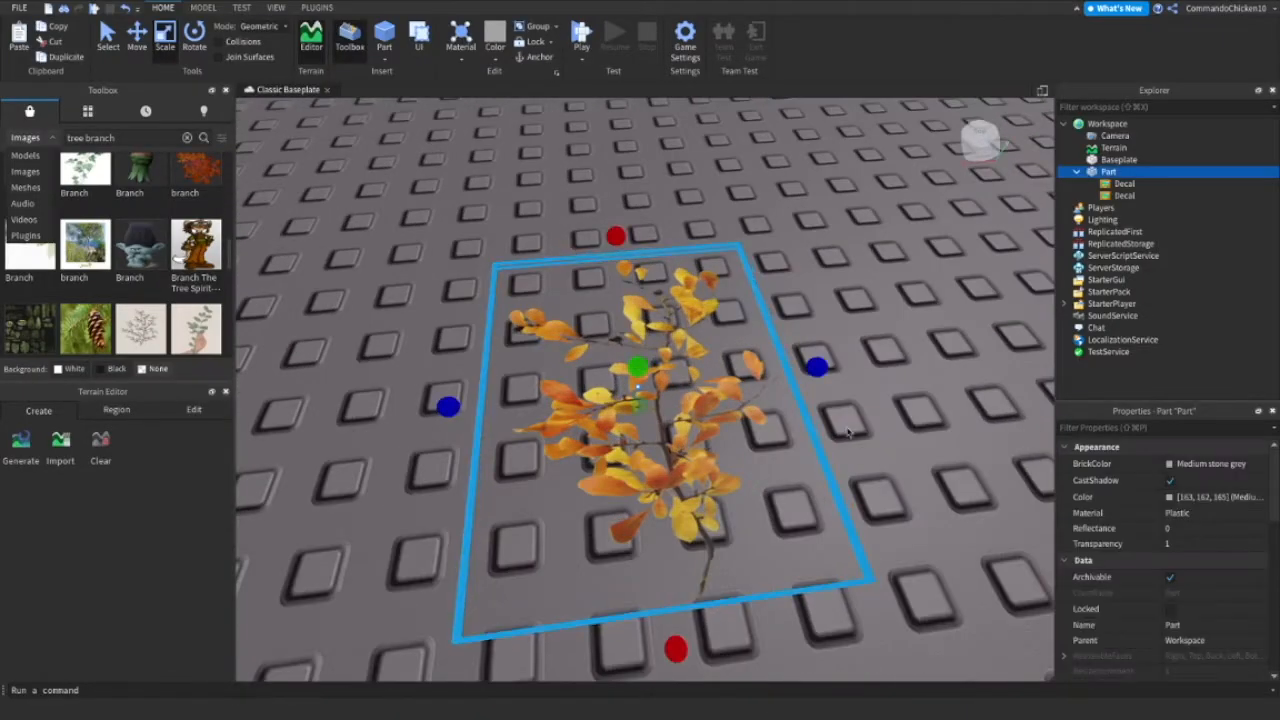
scroll(814, 408, "down", 3)
left_click(814, 408)
Insert a block part on the empty baseplate beside the branch and shorten it symmetrically to a roughly square footprint.
key("d")
right_click_drag(688, 182, 492, 119)
scroll(688, 182, "up", 2)
key("d")
key("d")
key("s")
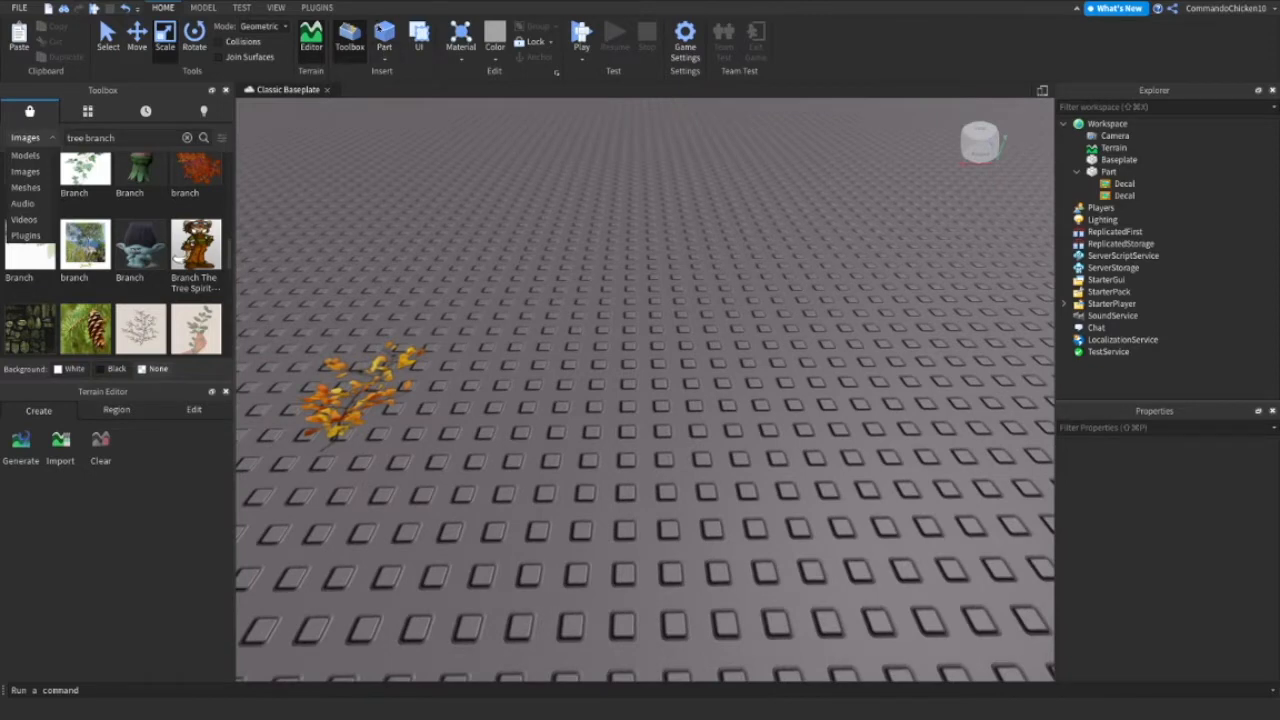
left_click(386, 38)
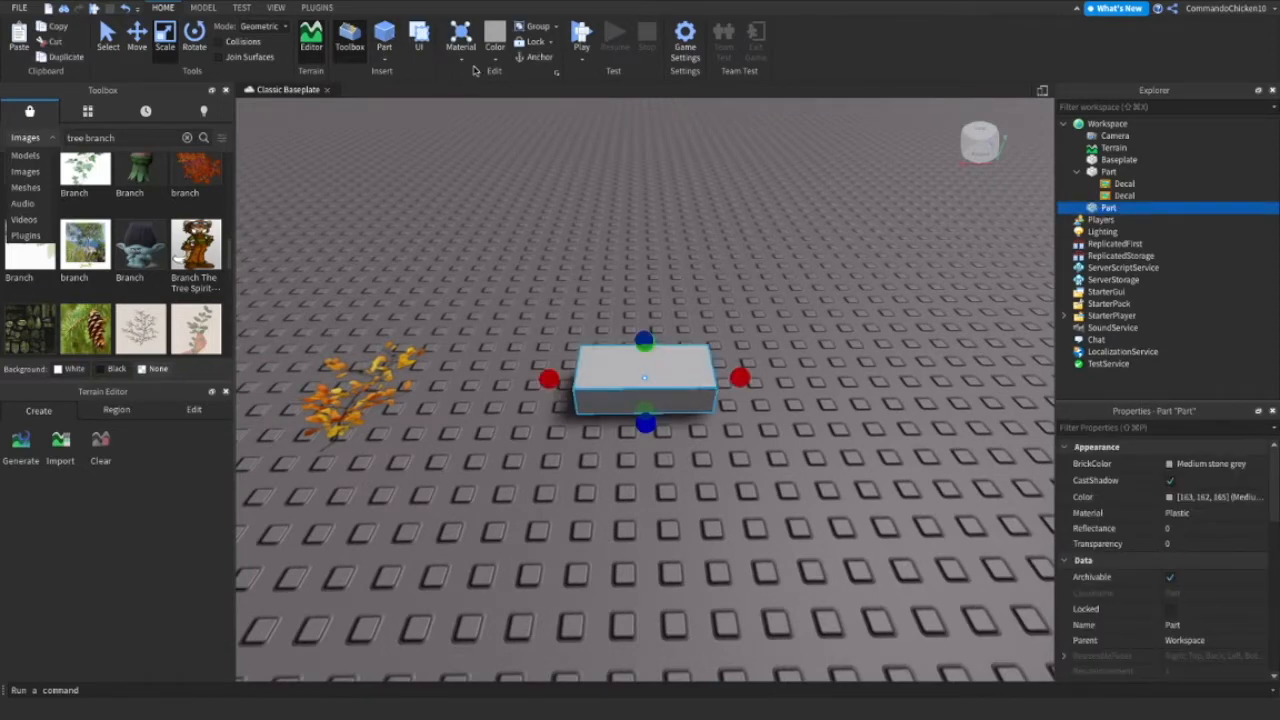
scroll(726, 374, "up", 3)
left_click_drag(786, 369, 716, 366, "ctrl")
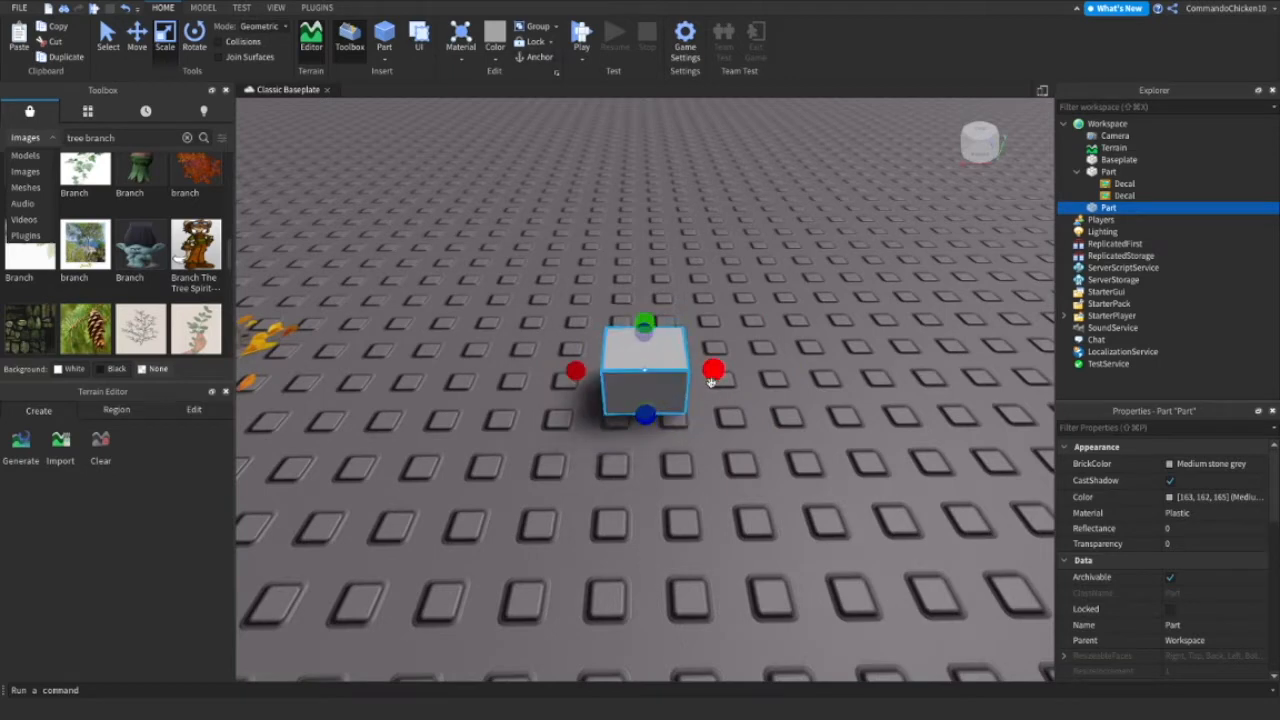
key("Delete")
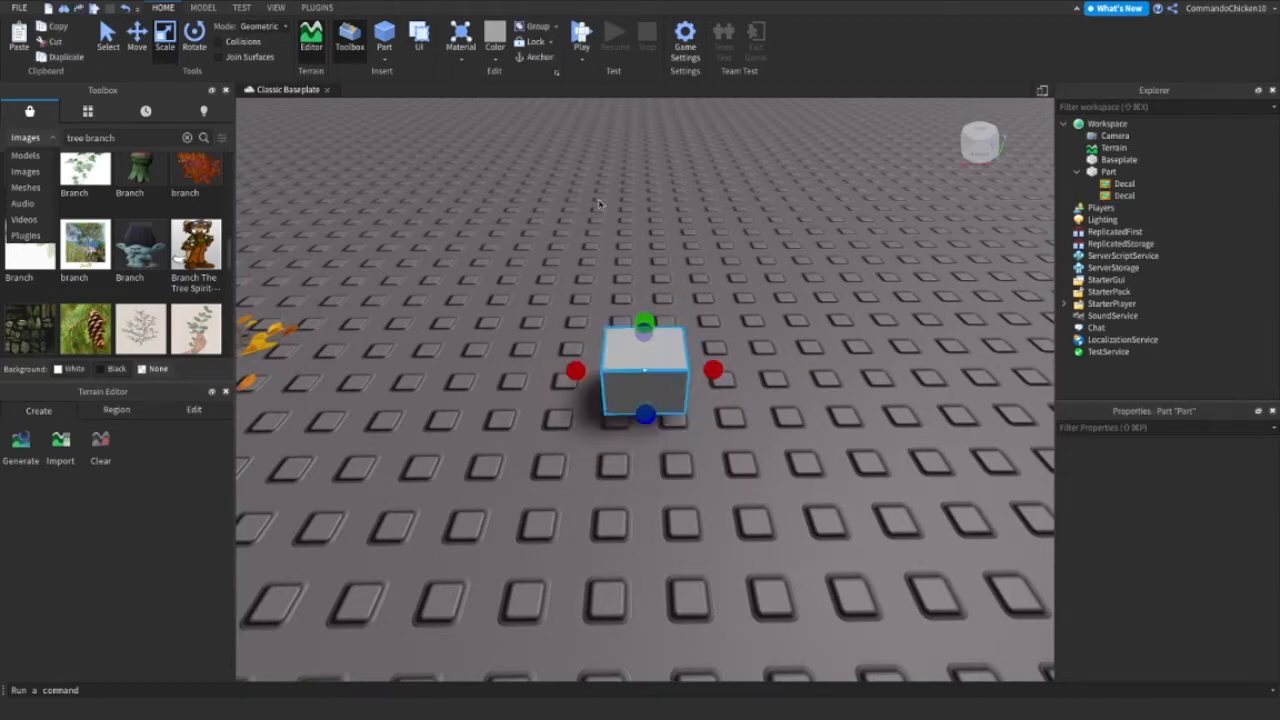
key("ctrl+z")
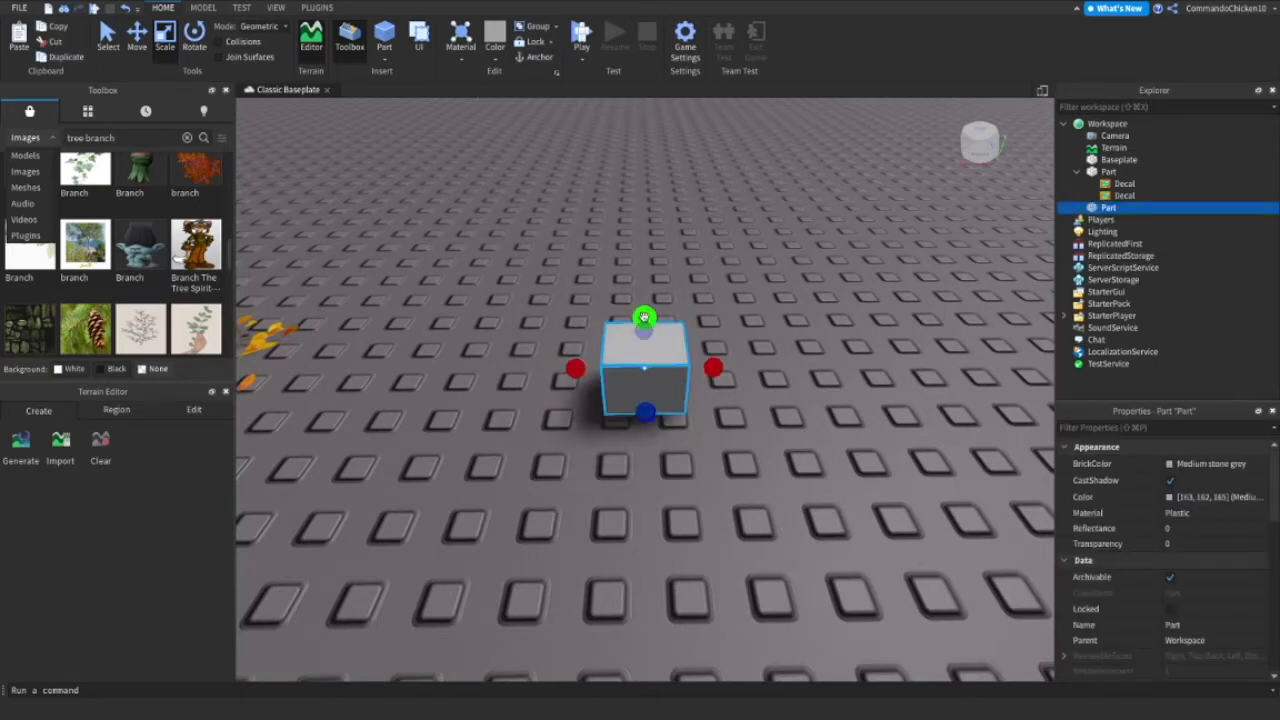
Stretch the block upward into a tall, narrow pillar for the tree trunk.
left_click_drag(643, 330, 646, 268)
scroll(645, 290, "down", 5)
right_click_drag(687, 286, 680, 287)
scroll(680, 287, "up", 2)
left_click_drag(612, 240, 617, 178)
scroll(617, 178, "down", 2)
left_click_drag(669, 295, 659, 262)
right_click_drag(668, 261, 680, 258)
left_click(776, 225)
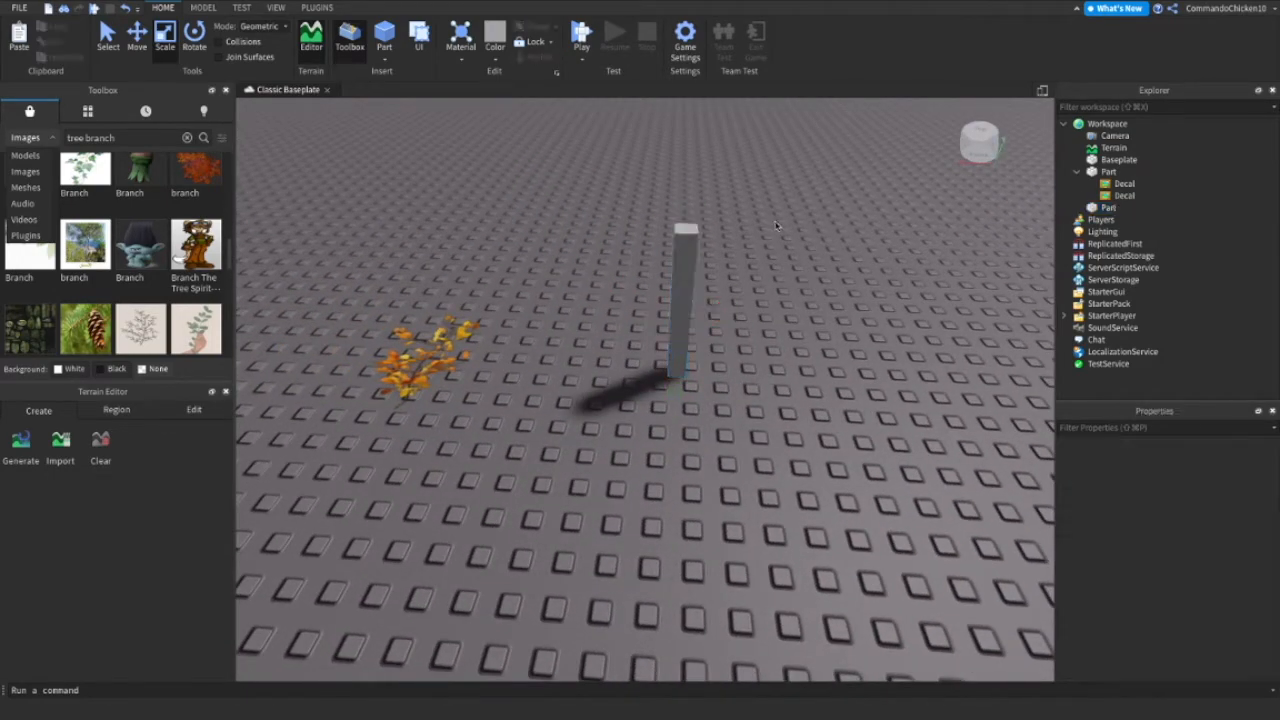
Shape a short, tilted root piece from a copy of the trunk at its base and duplicate it.
scroll(710, 270, "up", 2)
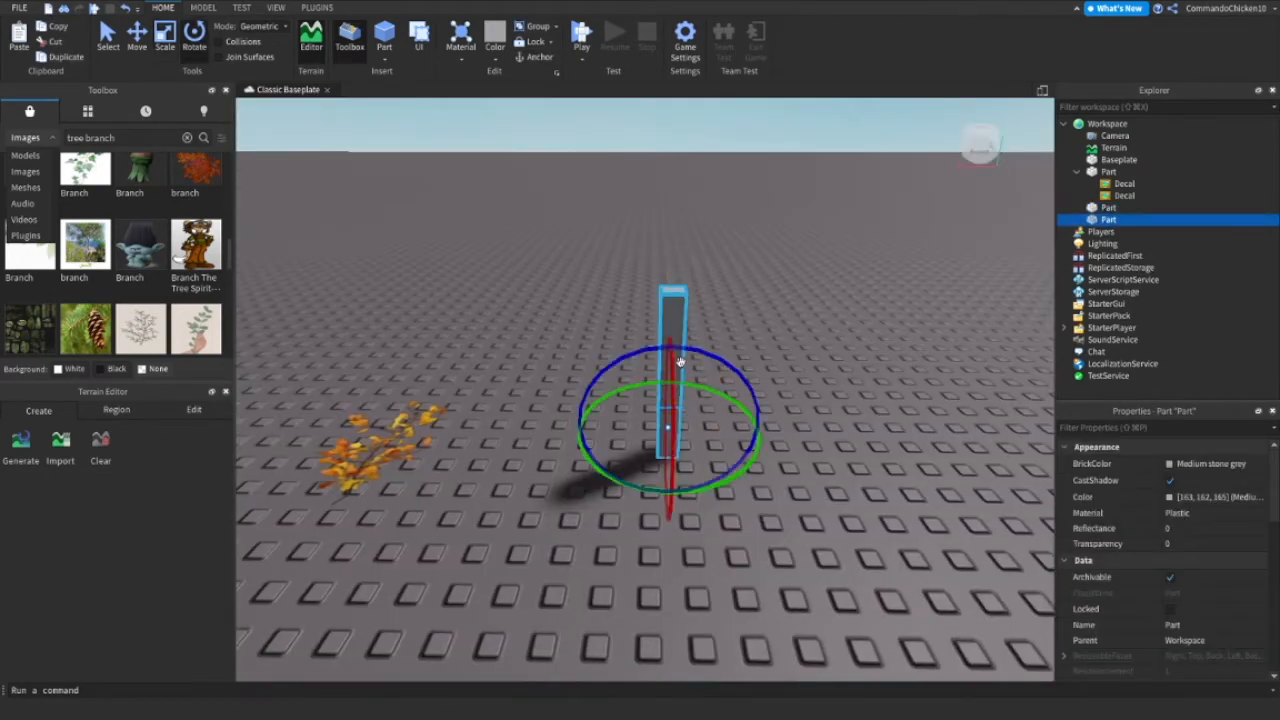
right_click_drag(600, 416, 654, 363)
left_click(165, 38)
left_click(137, 38)
key("super+d")
left_click(165, 38)
left_click(486, 443)
right_click_drag(700, 300, 800, 440)
Duplicate a root piece and shift the copy along the base of the trunk.
left_click(829, 193)
left_click(137, 38)
key("super+d")
left_click_drag(733, 477, 622, 480)
key("super+3")
Make two more copies of the root piece and position them around the trunk's base.
key("super+d")
key("super+2")
key("super+4")
key("super+3")
key("super+d")
right_click_drag(662, 468, 931, 457)
key("super+2")
left_click_drag(872, 410, 889, 415)
right_click_drag(889, 415, 674, 480)
key("super+4")
Add two further root copies on another side of the trunk and rotate the last one outward.
key("super+d")
left_click(813, 556)
left_click(745, 516)
key("super+3")
key("super+d")
key("super+2")
key("super+4")
left_click_drag(774, 468, 780, 460)
key("super+3")
Duplicate one more root piece and rotate it to lean against the remaining side of the trunk's base.
right_click_drag(780, 460, 658, 282)
left_click(656, 400)
right_click_drag(656, 400, 694, 415)
left_click(734, 400)
key("super+2")
key("super+d")
key("super+4")
left_click_drag(525, 473, 658, 464)
key("super+2")
left_click(740, 458)
Examine the slanted root pieces around the trunk's base from up close and from a distance.
right_click_drag(740, 458, 934, 355)
scroll(948, 403, "down", 5)
scroll(847, 394, "up", 5)
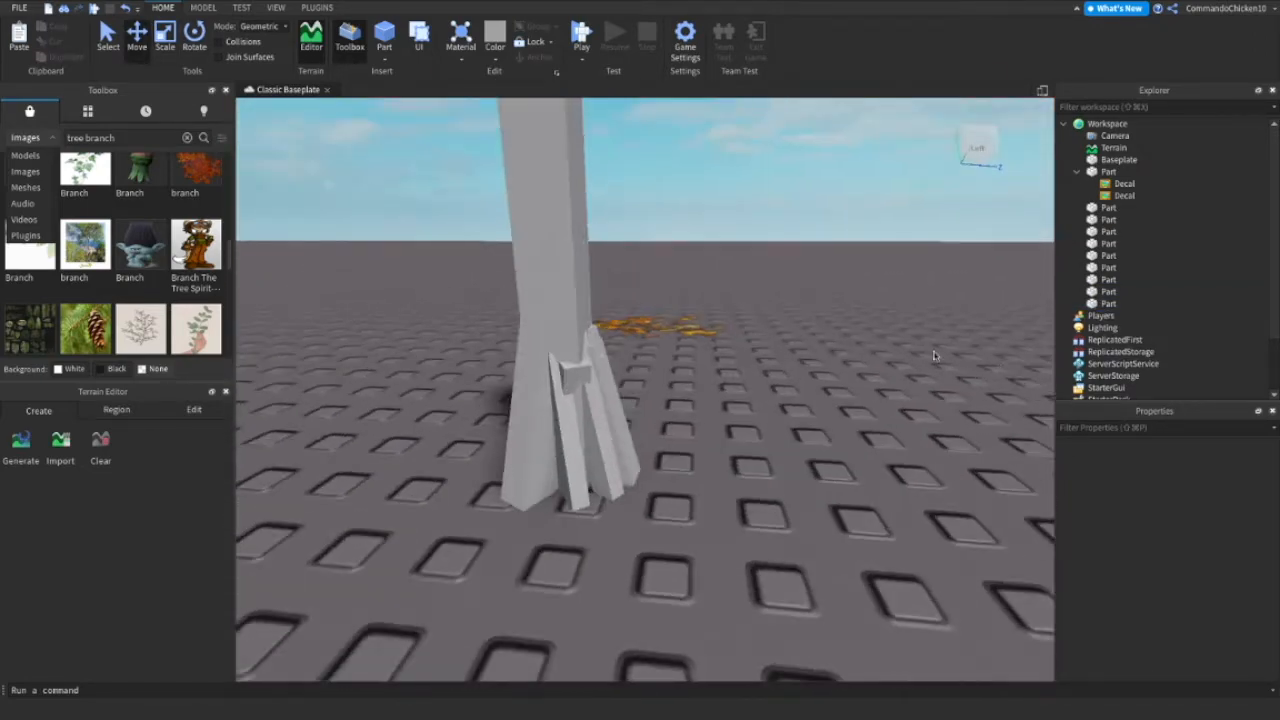
left_click(569, 378)
key("super+3")
left_click(853, 418)
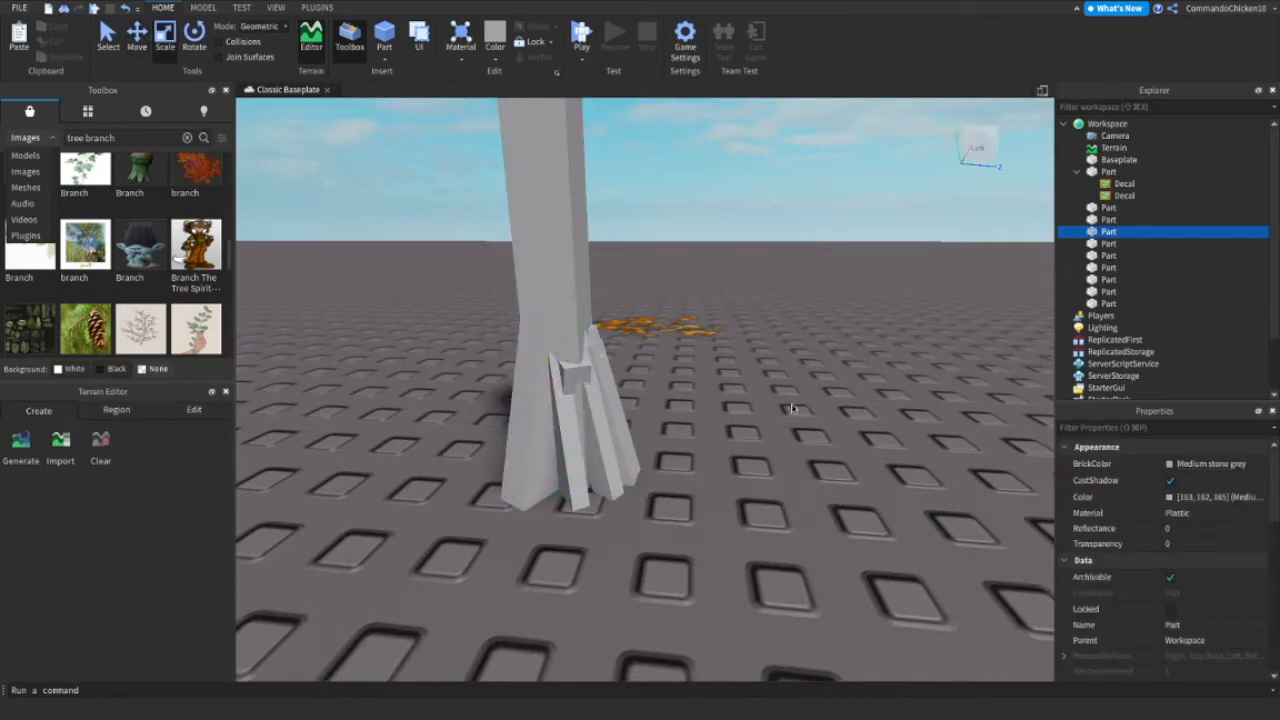
scroll(853, 400, "down", 5)
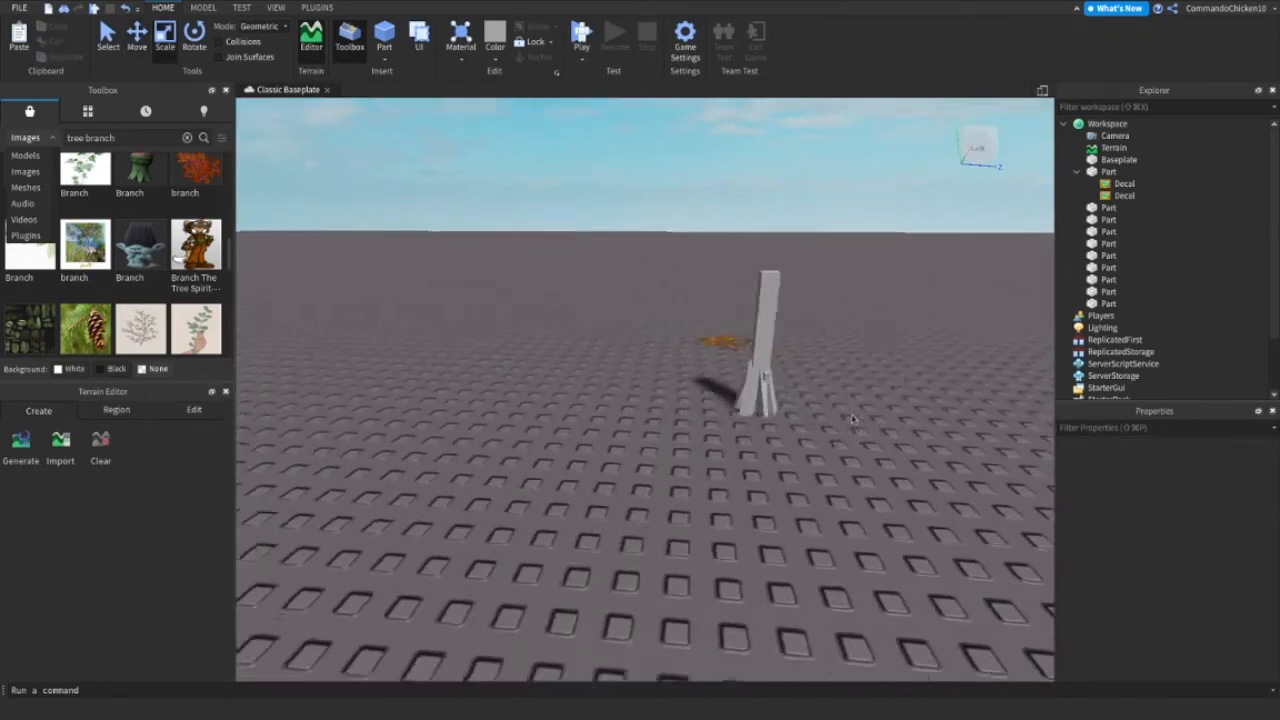
Search the image library for "wood texture".
right_click_drag(853, 418, 478, 393)
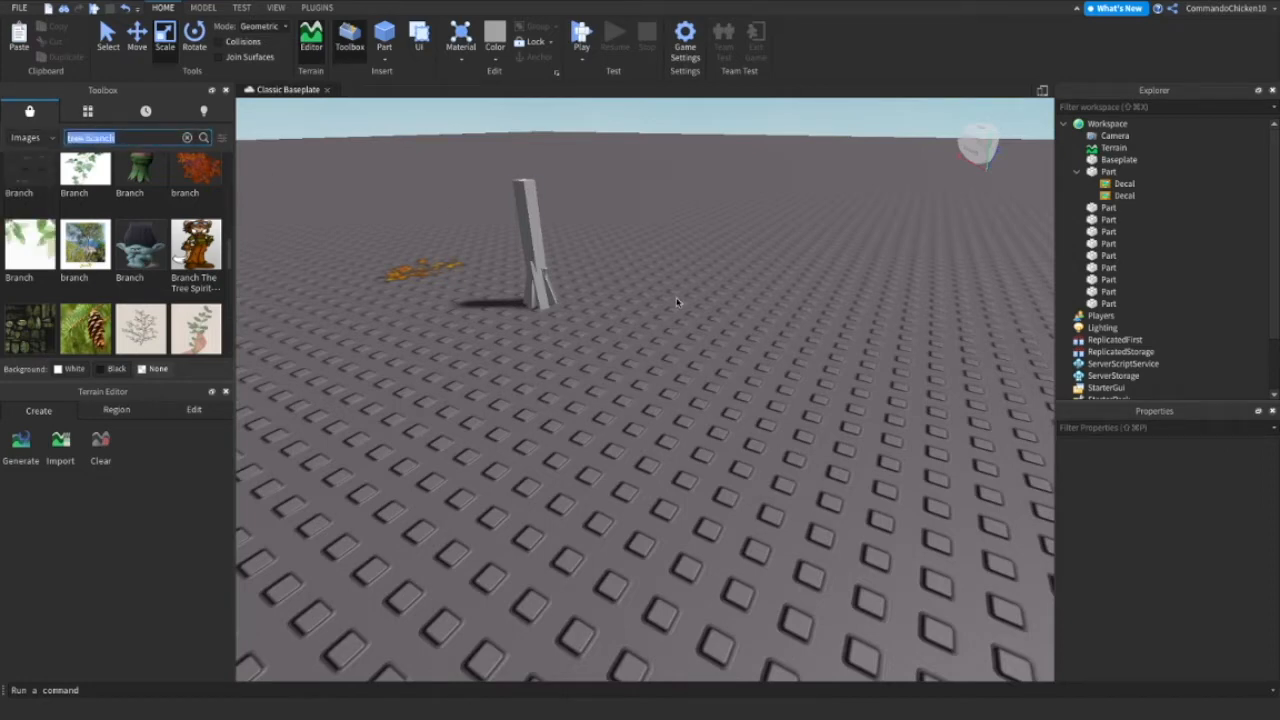
type("wood textu")
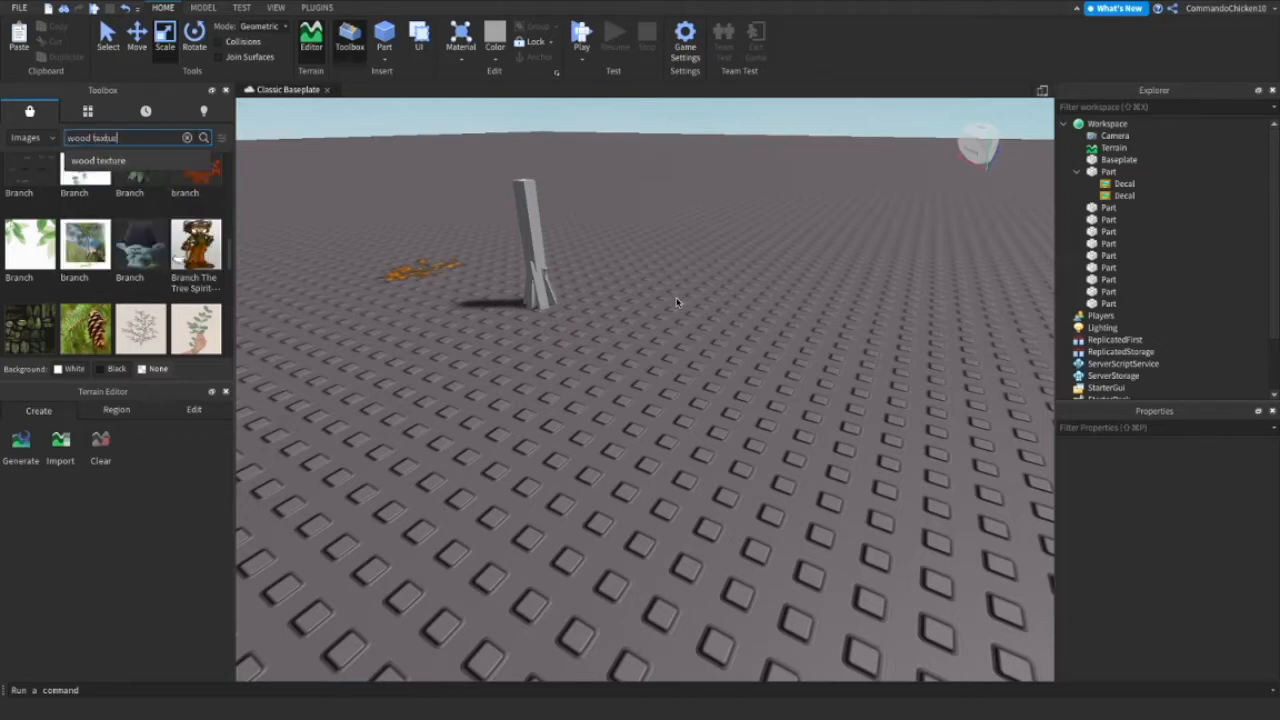
type("re")
key("Return")
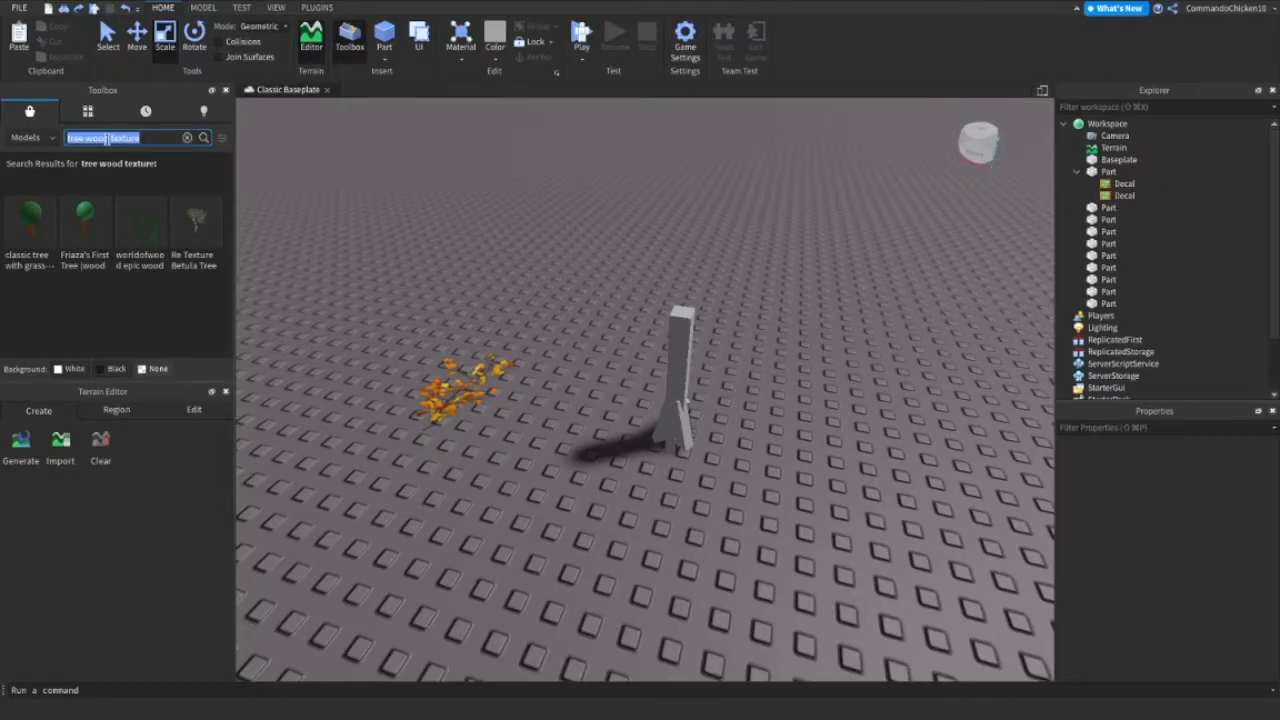
Search the model library for "realistic texture pack" and insert the first resulting pack into the scene.
type("text")
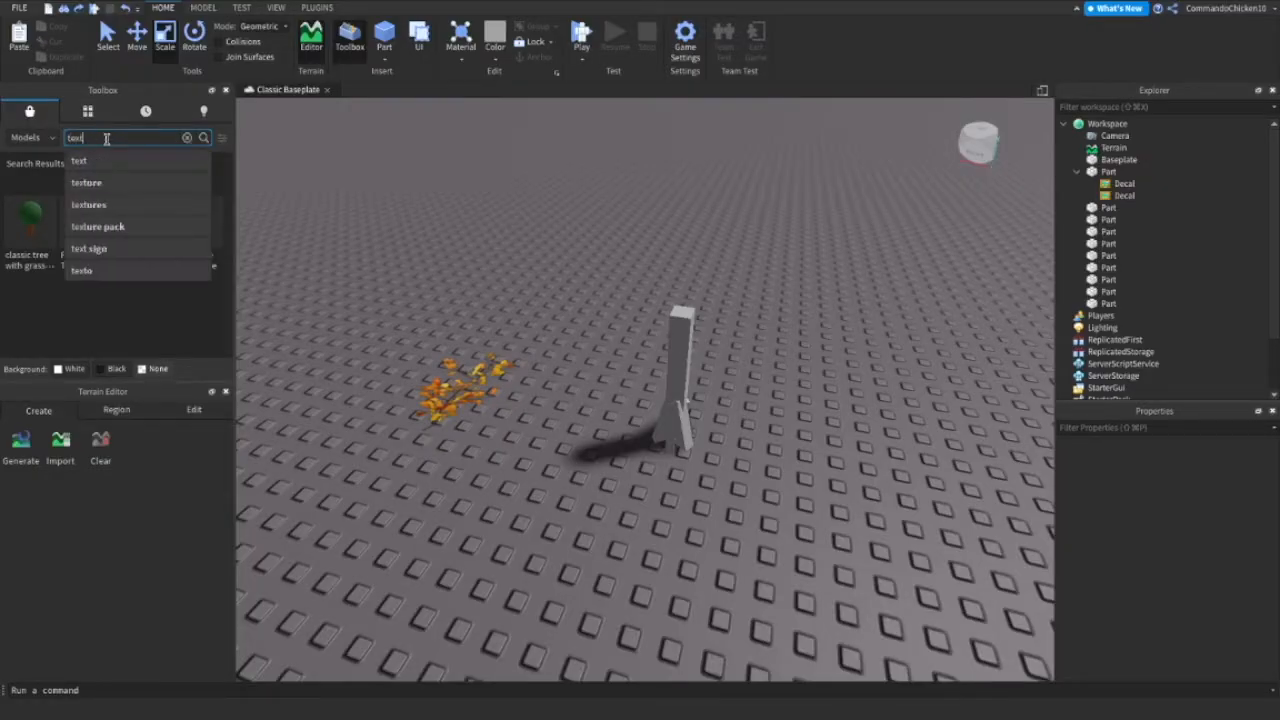
type("reali")
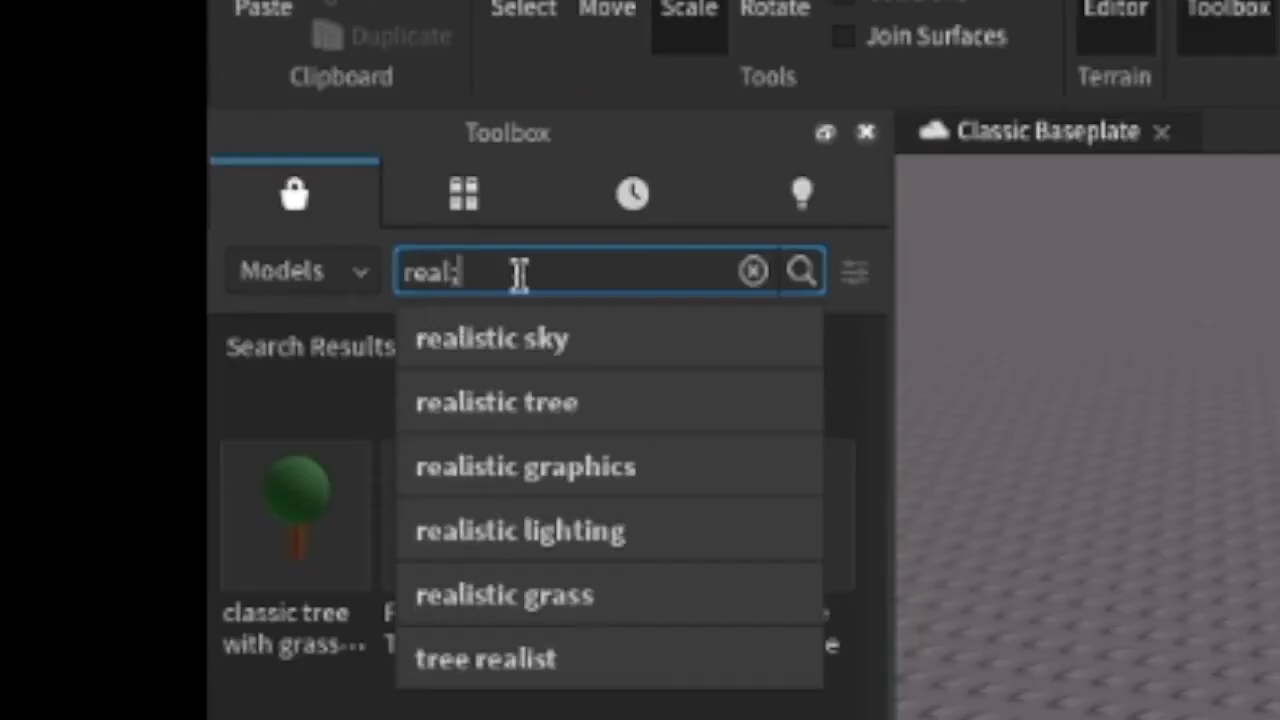
type("sti")
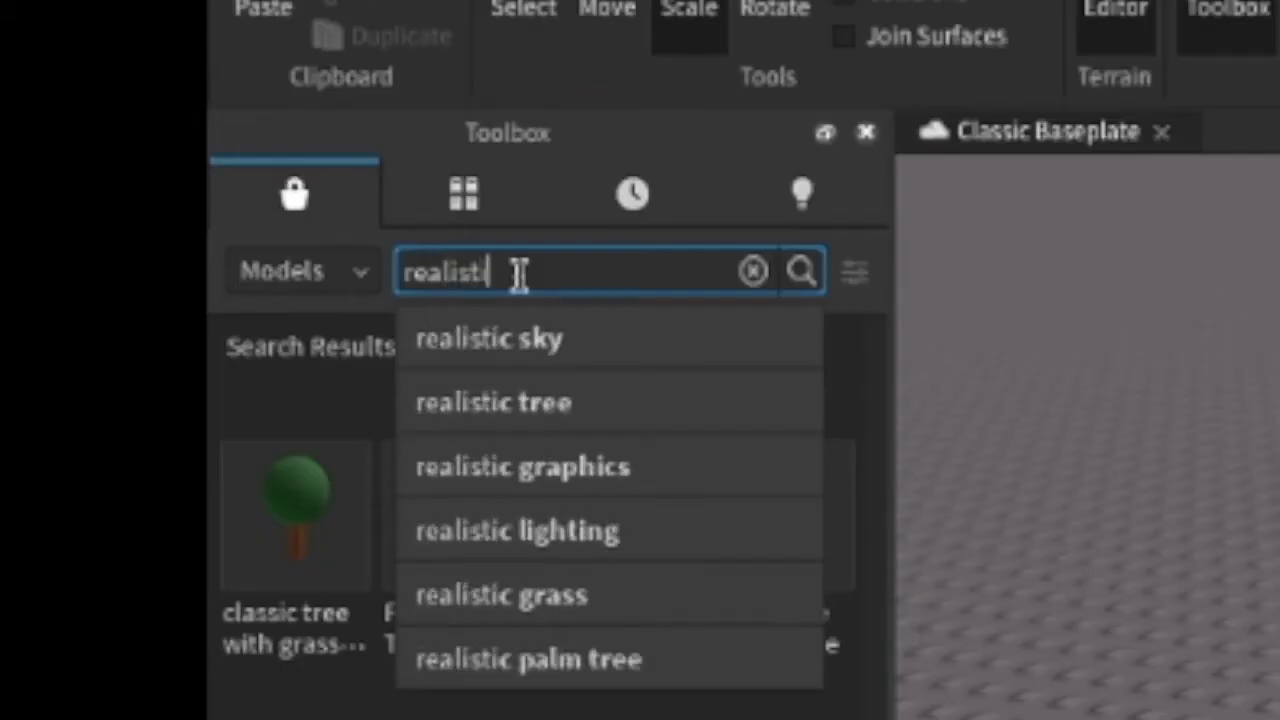
type("c texture pack")
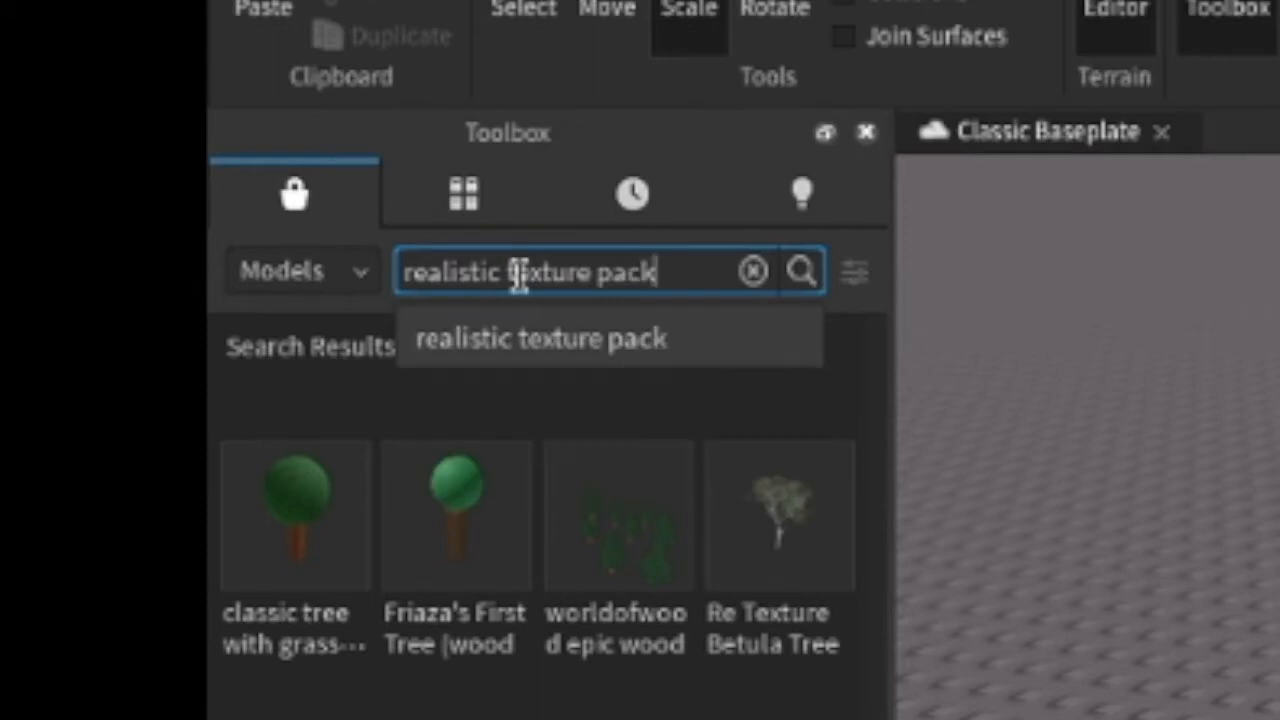
key("Return")
left_click_drag(280, 543, 1180, 290)
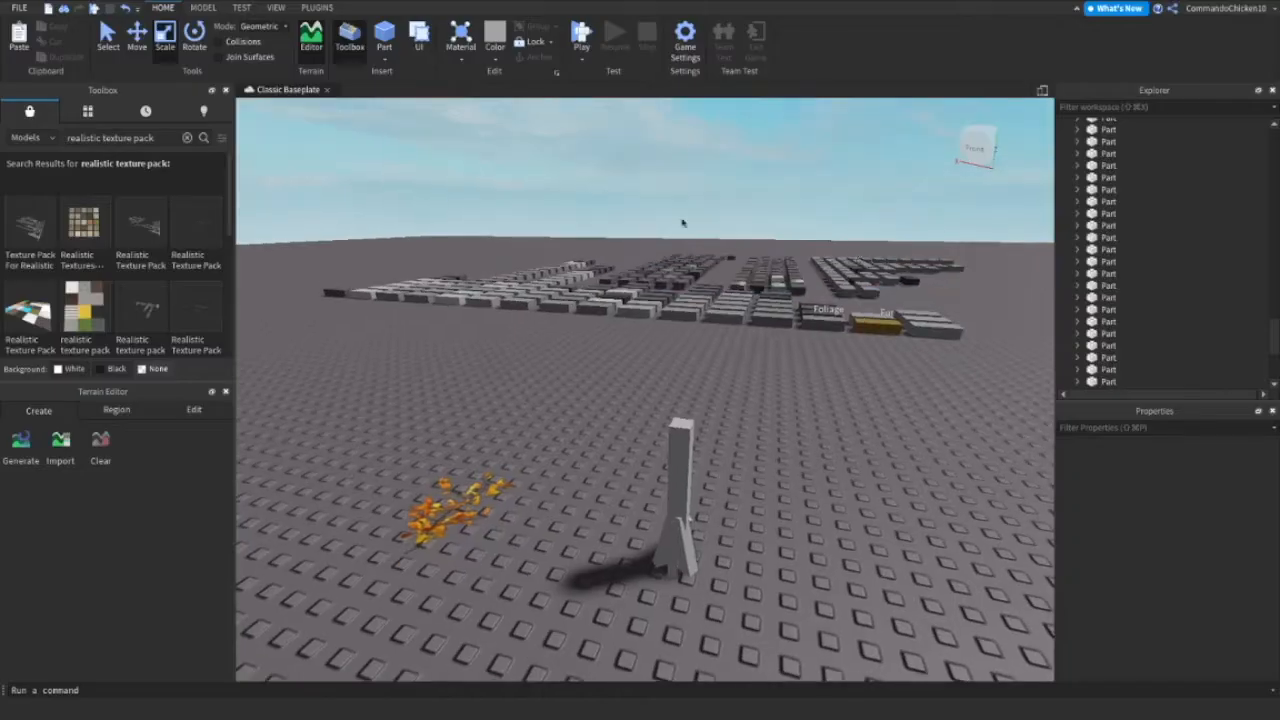
Find the block with the dark bark texture in the inserted pack and copy all six of its Texture objects.
key("w")
right_click_drag(810, 289, 769, 257)
key("s")
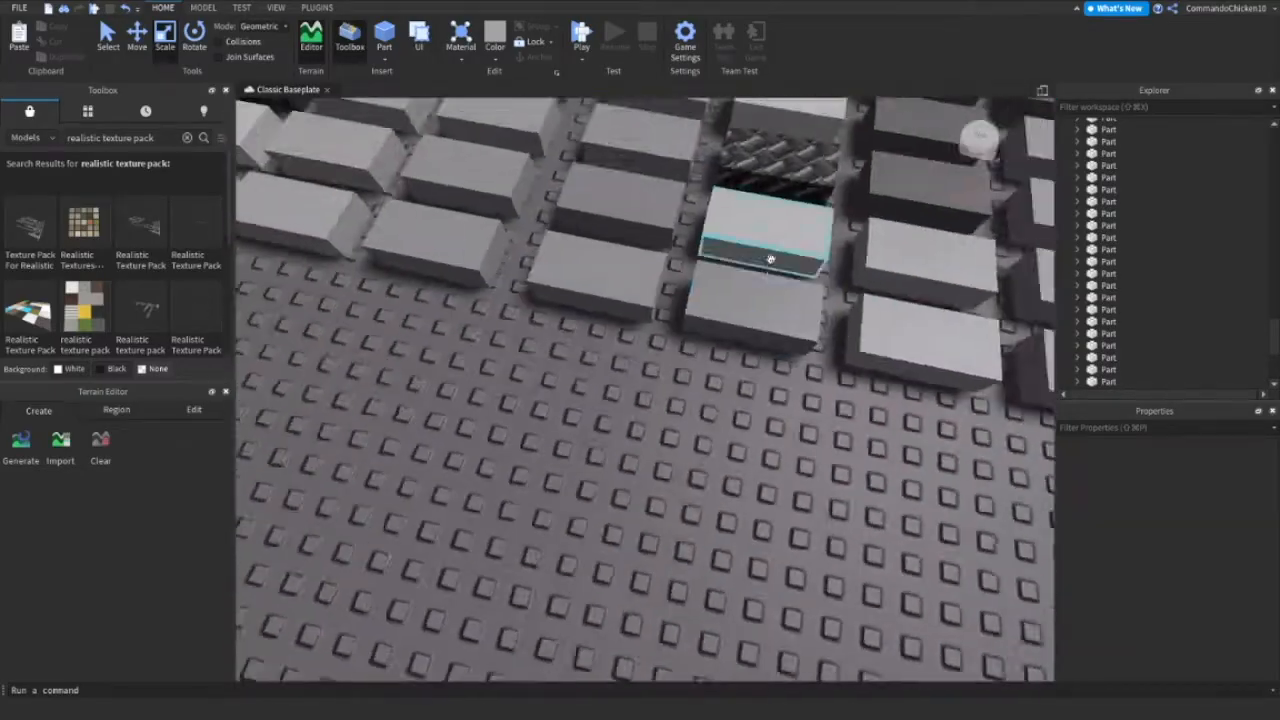
key("s")
right_click_drag(634, 402, 791, 381)
key("w")
key("d")
key("d")
key("a")
key("w")
key("s")
left_click(792, 382)
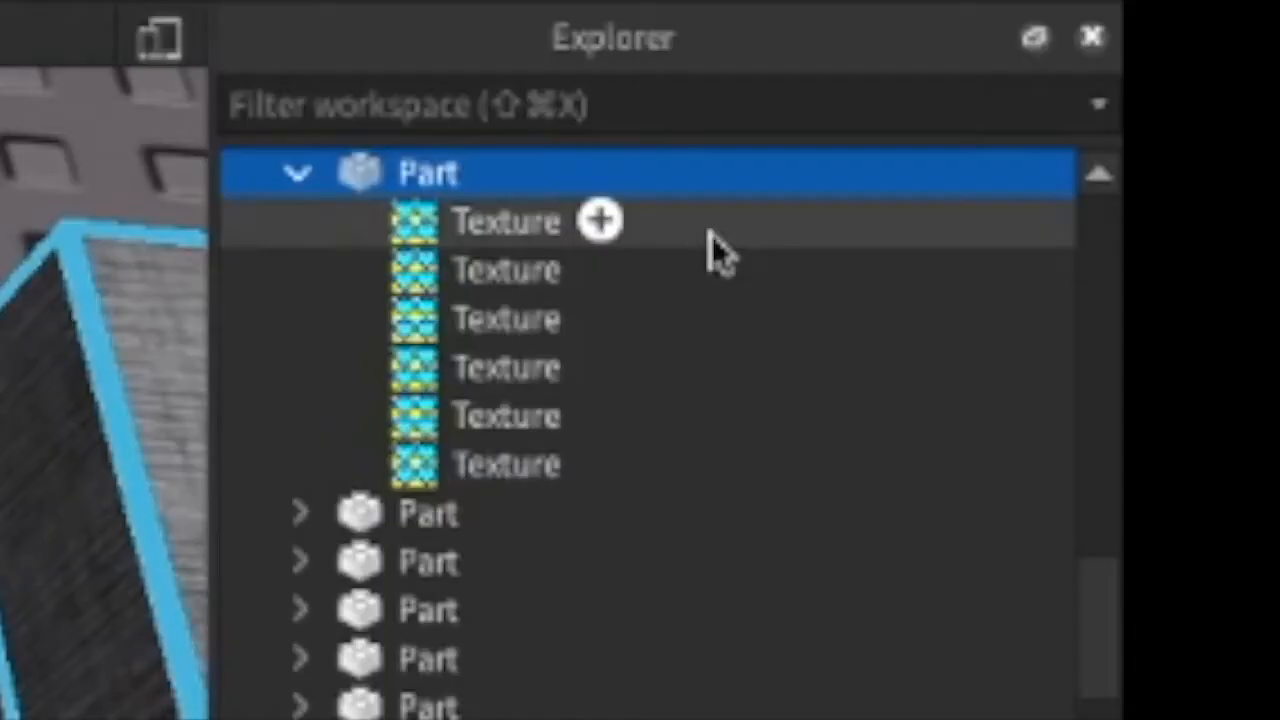
left_click_drag(1180, 141, 1172, 197)
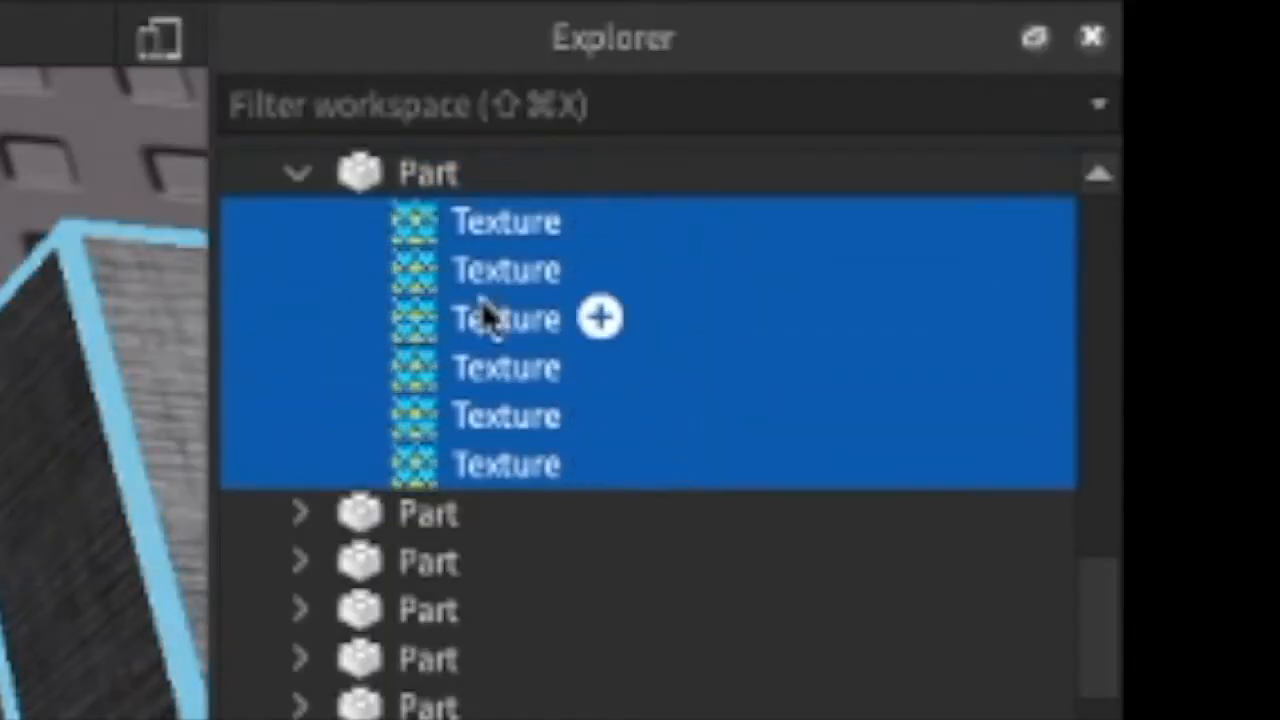
right_click(1120, 157)
left_click(568, 402)
Select the trunk together with all root pieces and paste the copied bark textures into them.
right_click_drag(830, 373, 578, 193)
left_click(820, 338)
key("w")
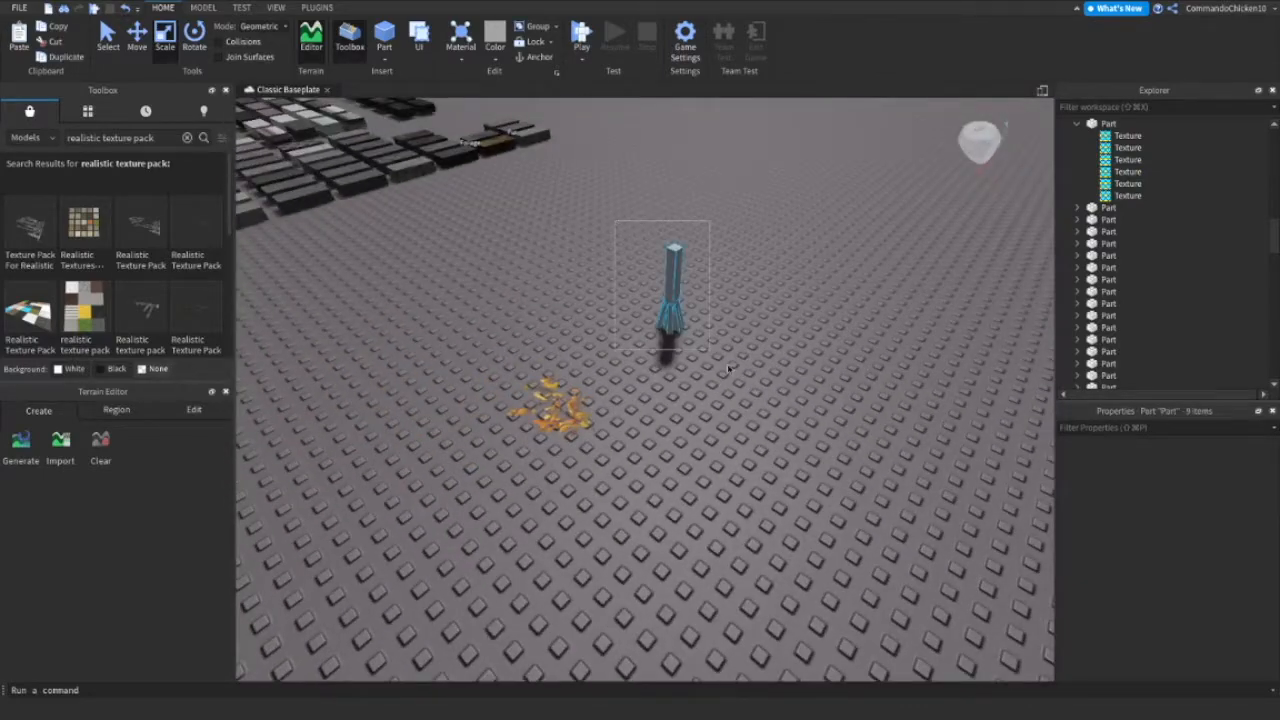
left_click(709, 340)
right_click(676, 265)
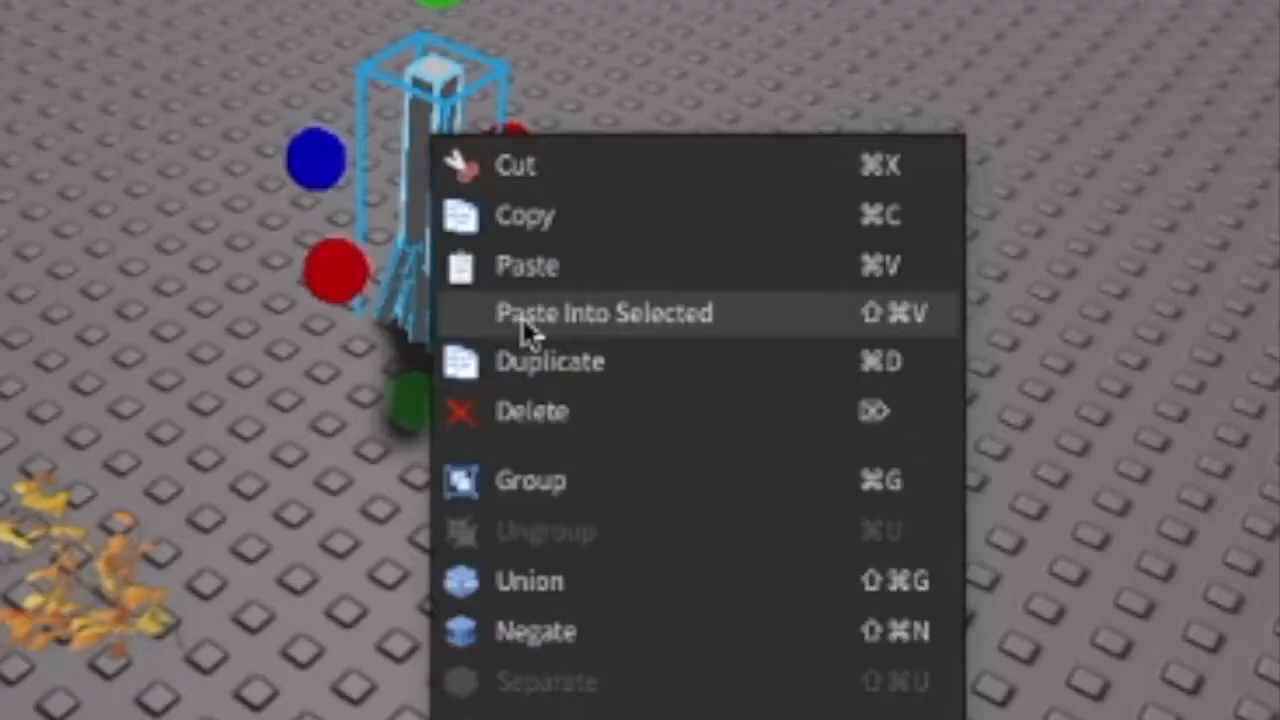
left_click(695, 328)
Duplicate one textured root piece, shift the copy sideways along the trunk's base and rotate it slightly.
key("w")
right_click_drag(829, 316, 831, 323)
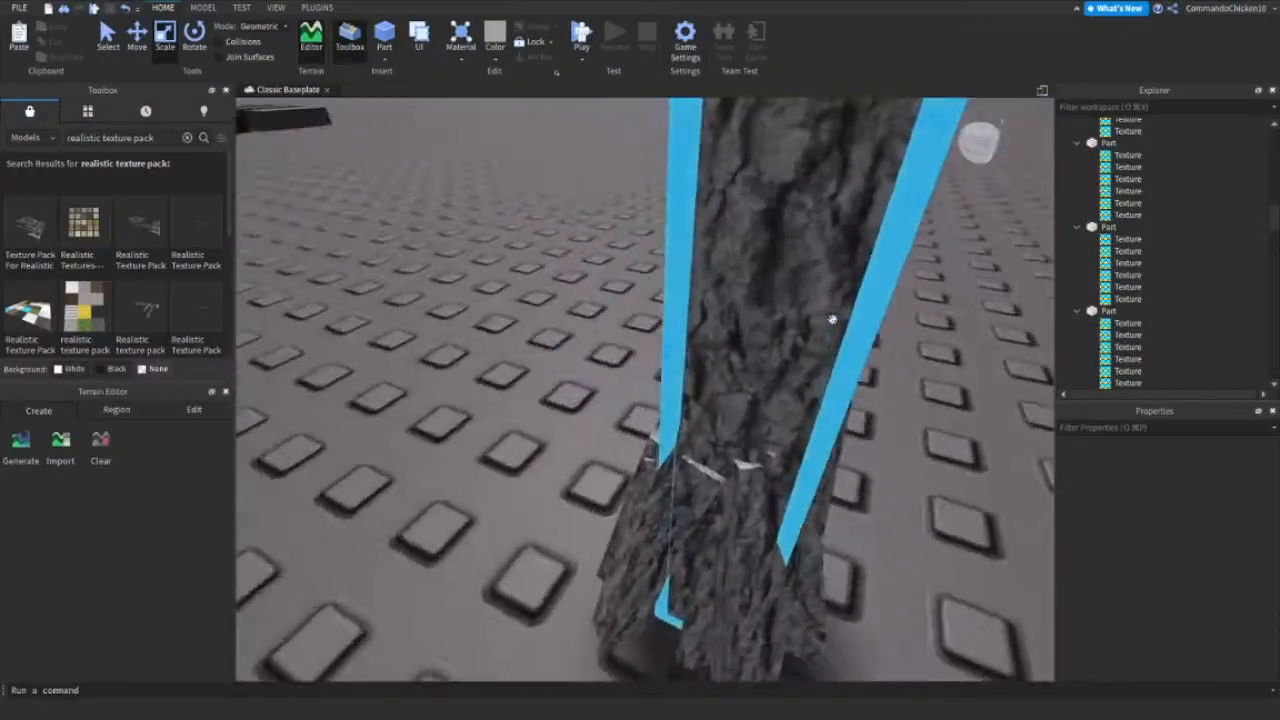
key("d")
key("s")
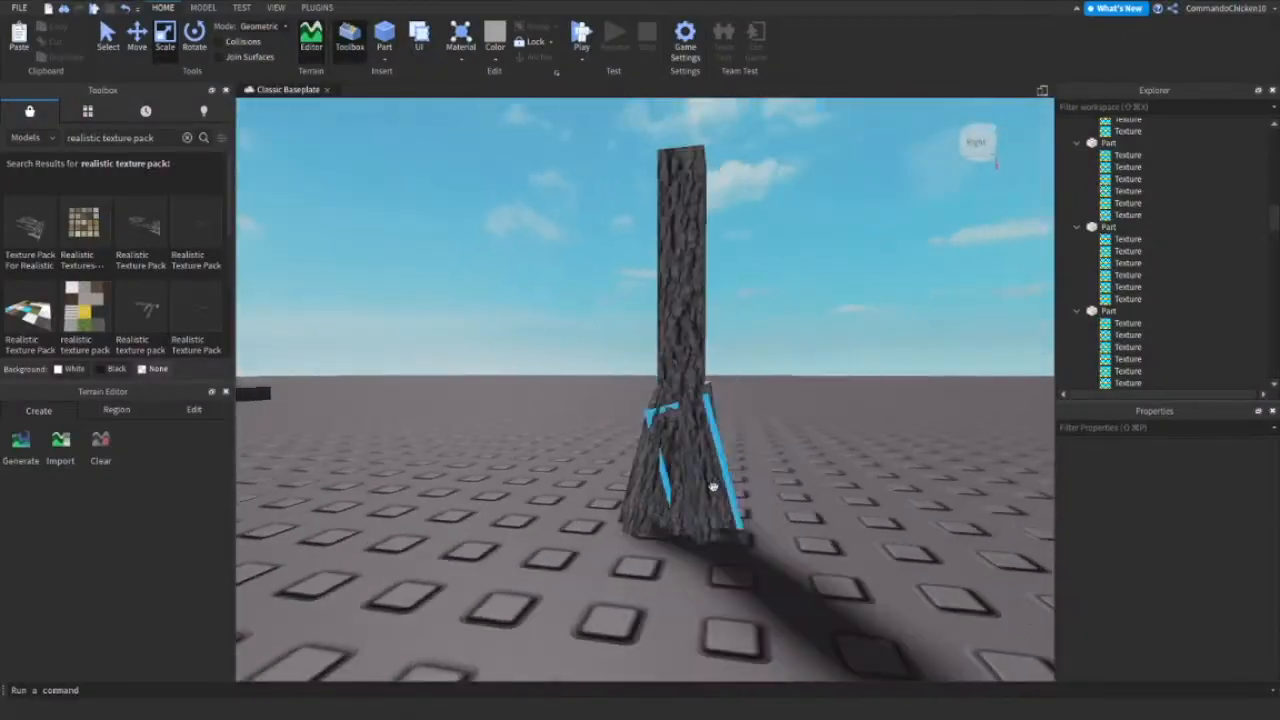
left_click(661, 468)
key("super+2")
key("super+d")
left_click_drag(700, 470, 737, 477)
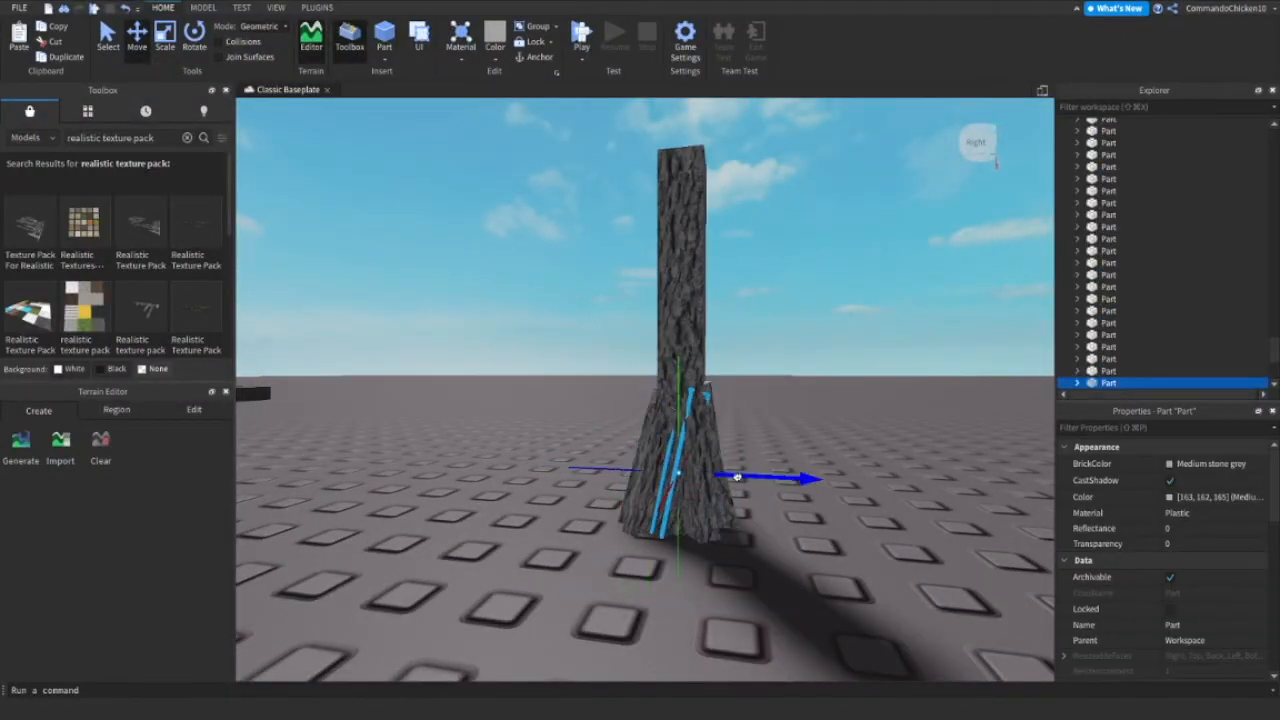
key("ctrl+4")
left_click_drag(644, 492, 650, 494)
key("super+2")
left_click(900, 486)
Colour the trunk and all root pieces Pine Cone brown.
key("w")
right_click_drag(798, 478, 933, 421)
key("s")
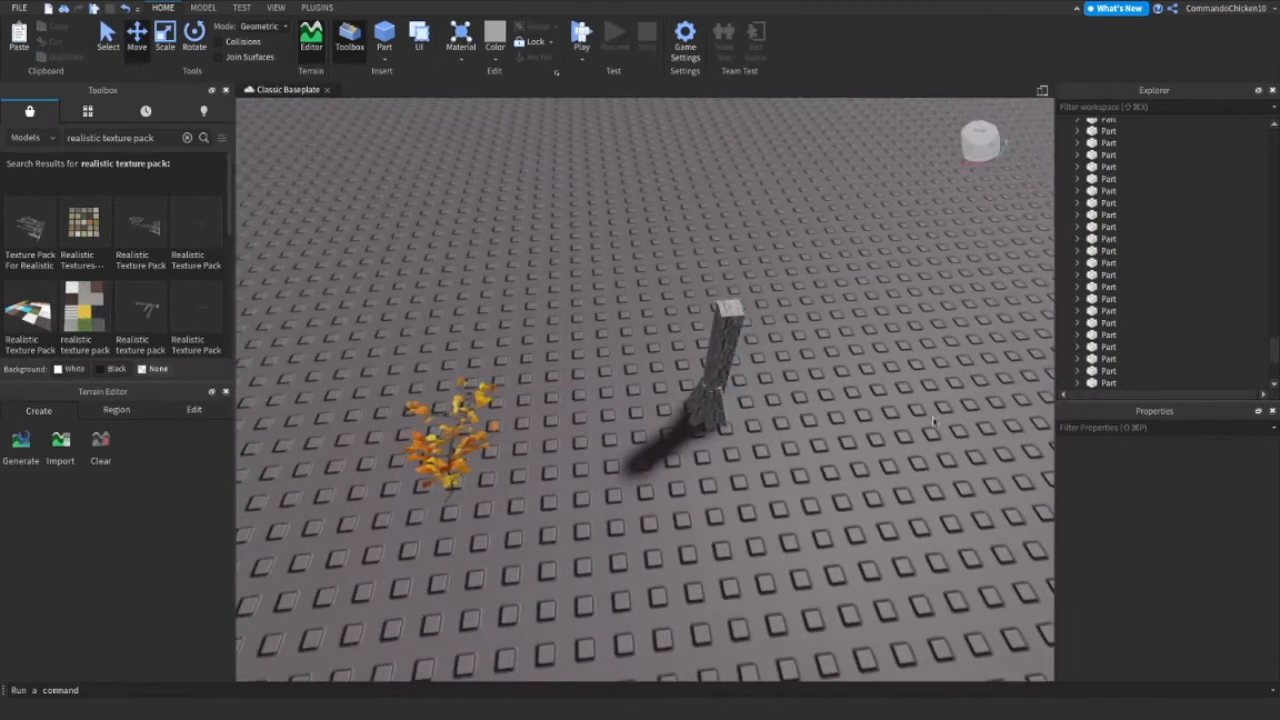
left_click(718, 362)
left_click(463, 60)
left_click(495, 58)
left_click(495, 58)
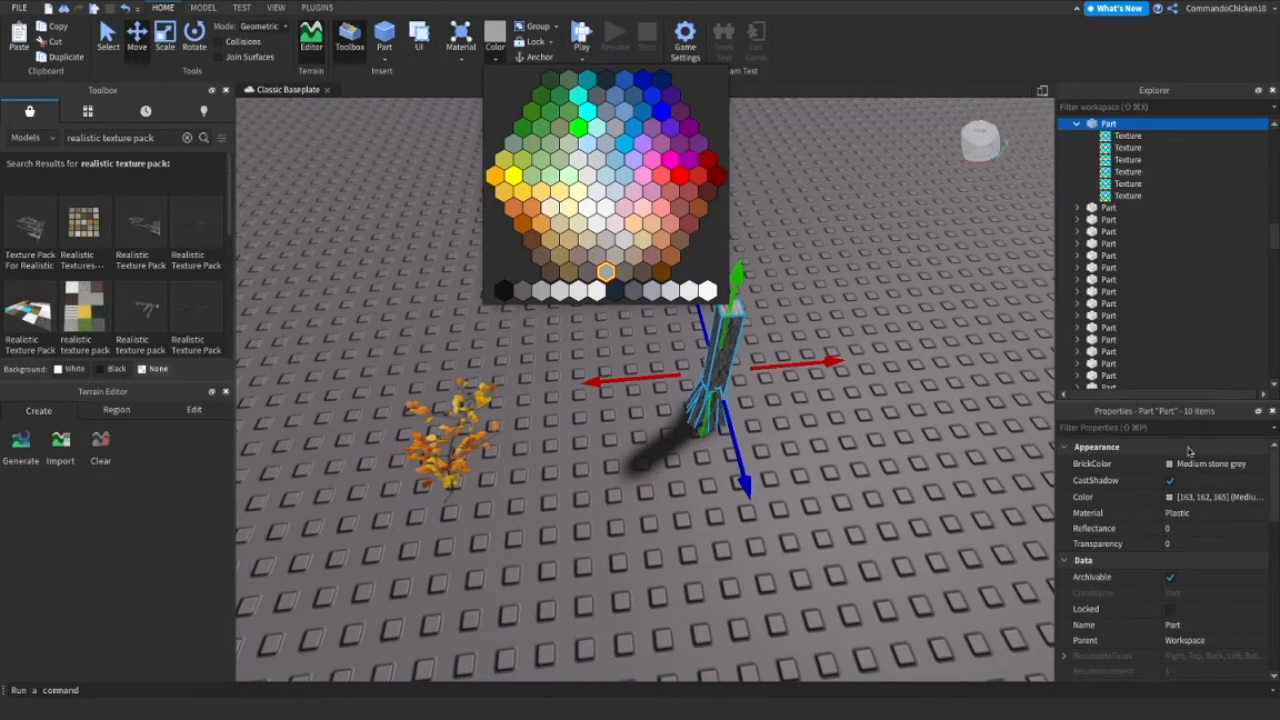
left_click(1170, 498)
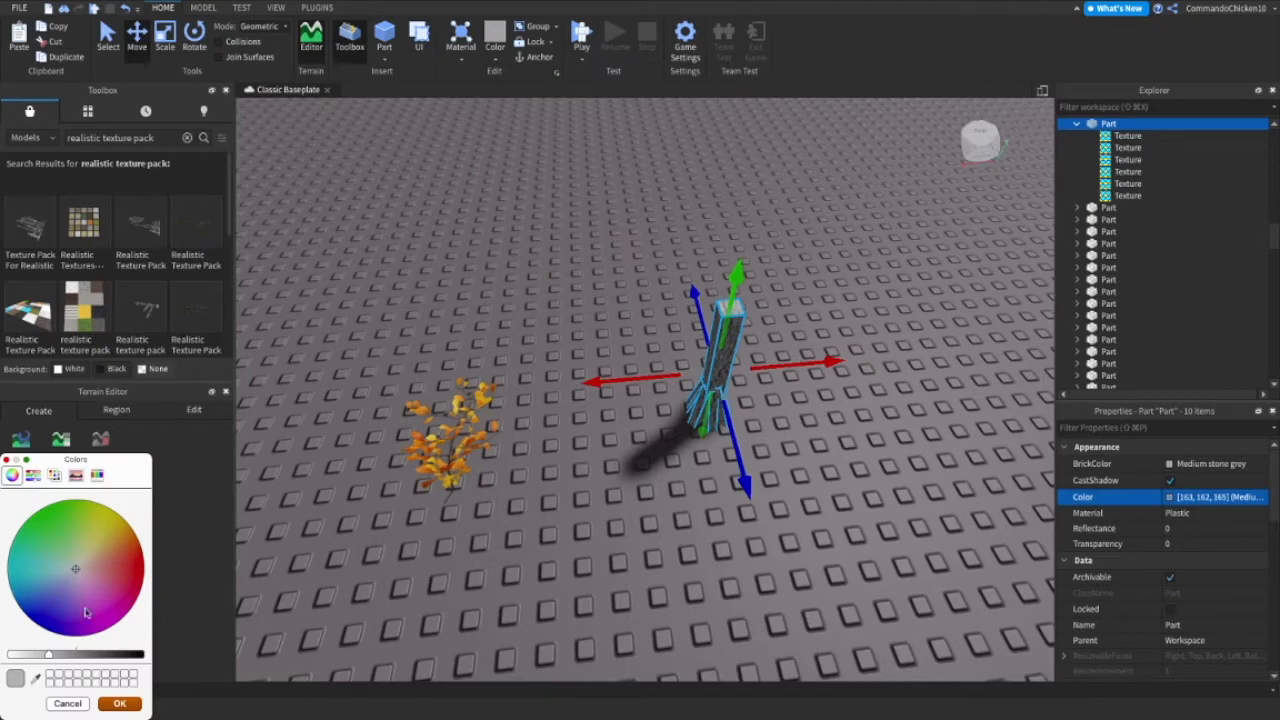
left_click(67, 704)
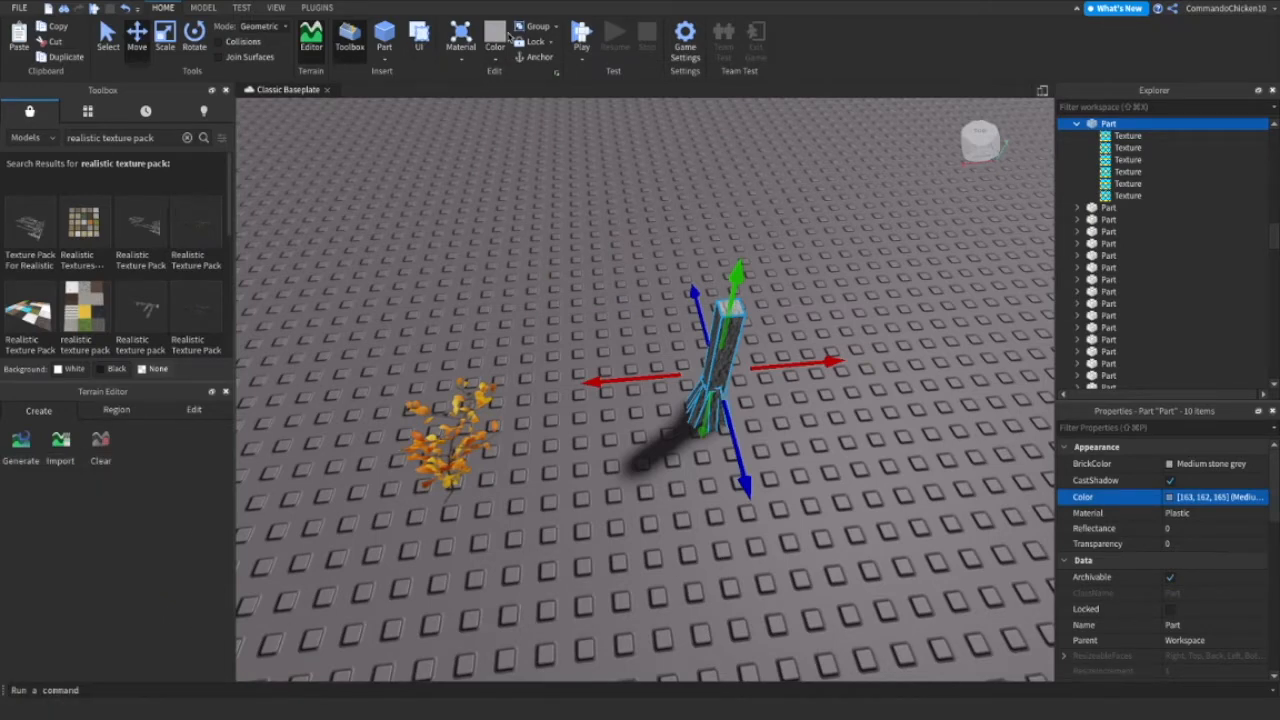
left_click(494, 60)
left_click(541, 256)
Examine the brown bark trunk and its roots from several angles and distances.
right_click_drag(732, 254, 746, 248)
left_click(744, 249)
scroll(632, 200, "down", 5)
right_click_drag(748, 249, 748, 390)
left_click(650, 418)
right_click_drag(660, 440, 869, 489)
left_click(872, 510)
scroll(869, 489, "up", 5)
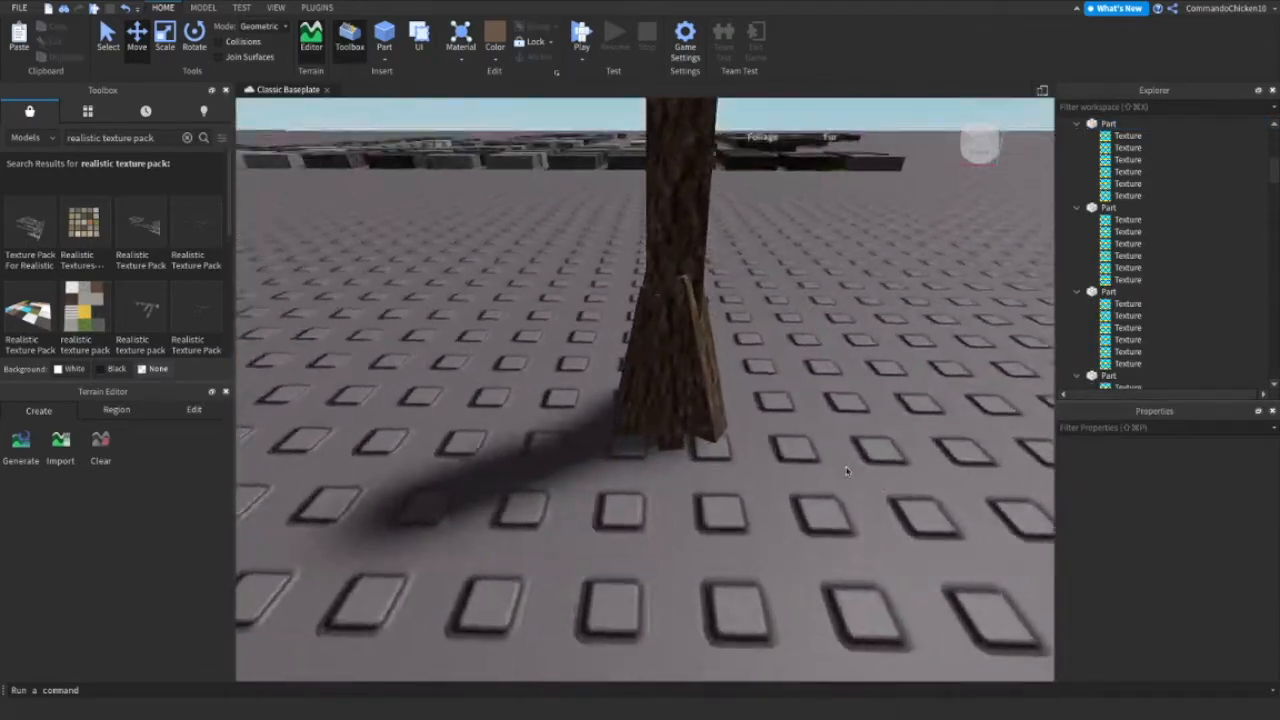
Shorten the trunk from its upper end and rotate it slightly.
scroll(680, 363, "down", 7)
right_click_drag(680, 363, 691, 357)
left_click(691, 356)
key("super+3")
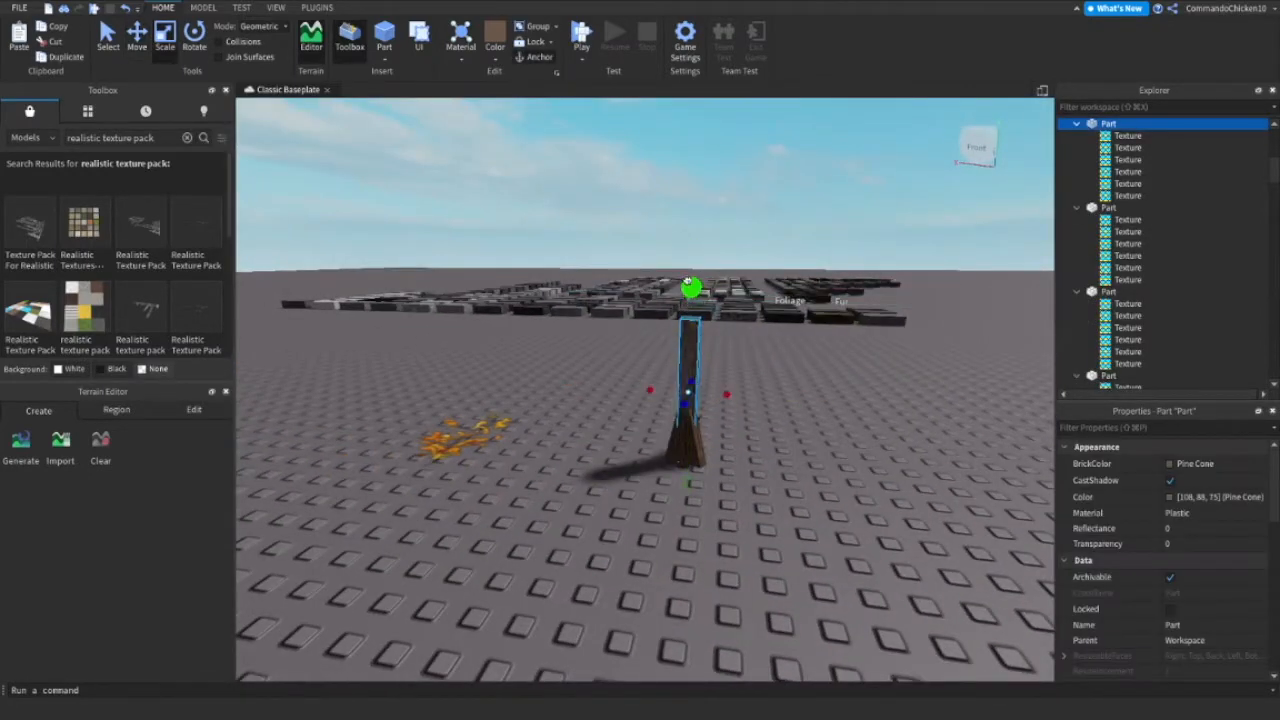
left_click(854, 454)
scroll(854, 454, "up", 5)
mouse_move(854, 454)
right_mouse_down()
mouse_move(854, 429)
mouse_move(854, 450)
mouse_move(824, 452)
mouse_move(832, 466)
right_mouse_up()
left_click(818, 432)
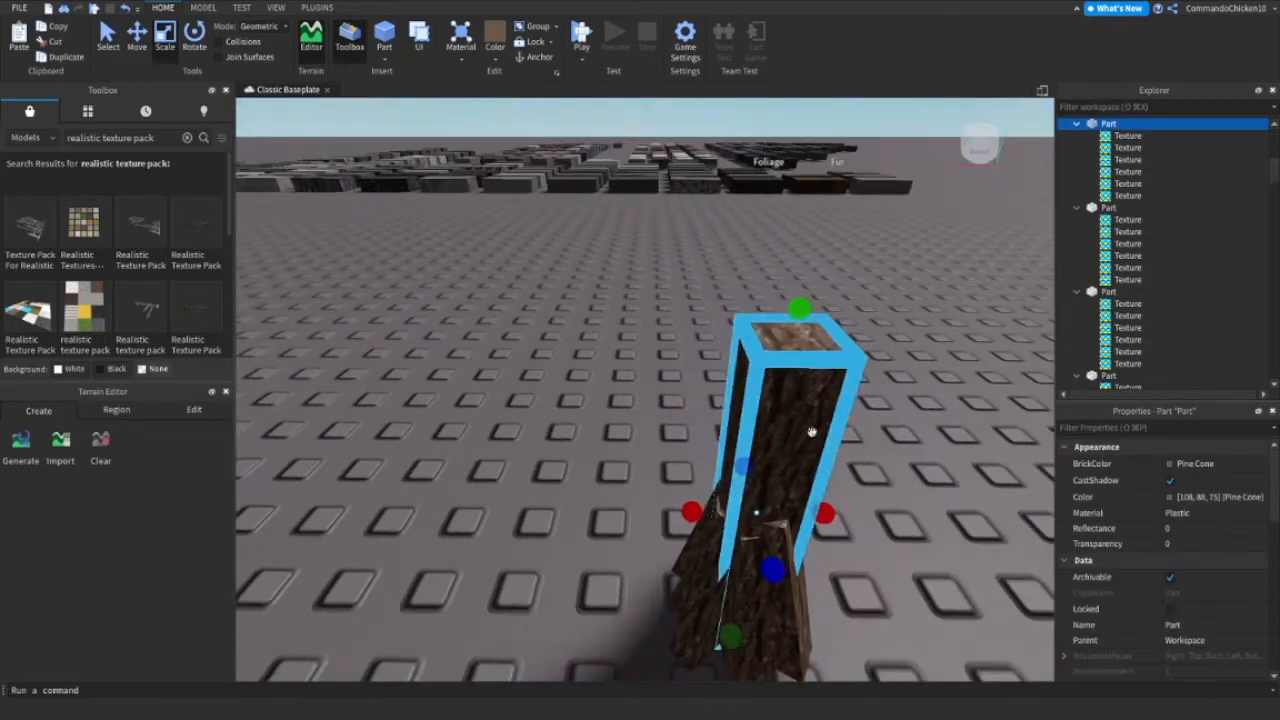
left_click_drag(835, 473, 781, 441)
Duplicate the trunk, make the copy narrower in both horizontal directions and extend it above the trunk's upper end.
key("super+d")
key("super+3")
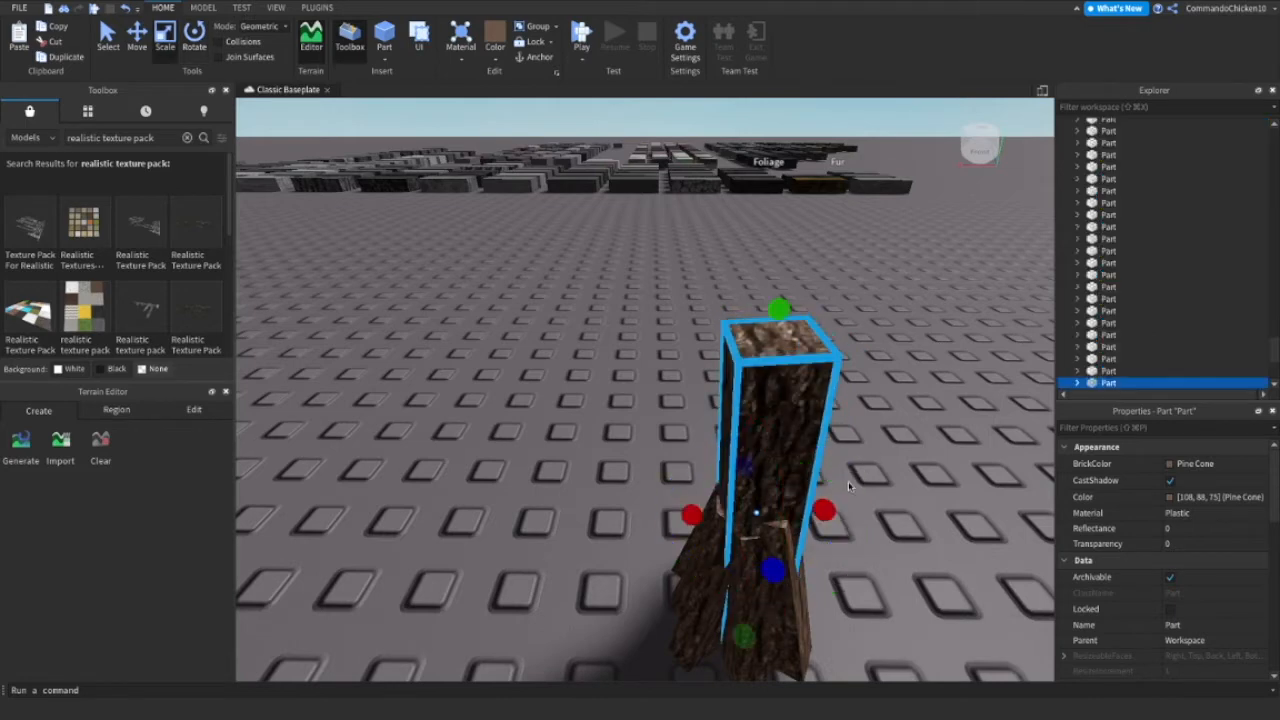
left_click_drag(826, 502, 812, 499, "super")
left_click_drag(777, 564, 774, 551, "super")
left_click_drag(780, 298, 783, 268)
right_click_drag(783, 272, 783, 268)
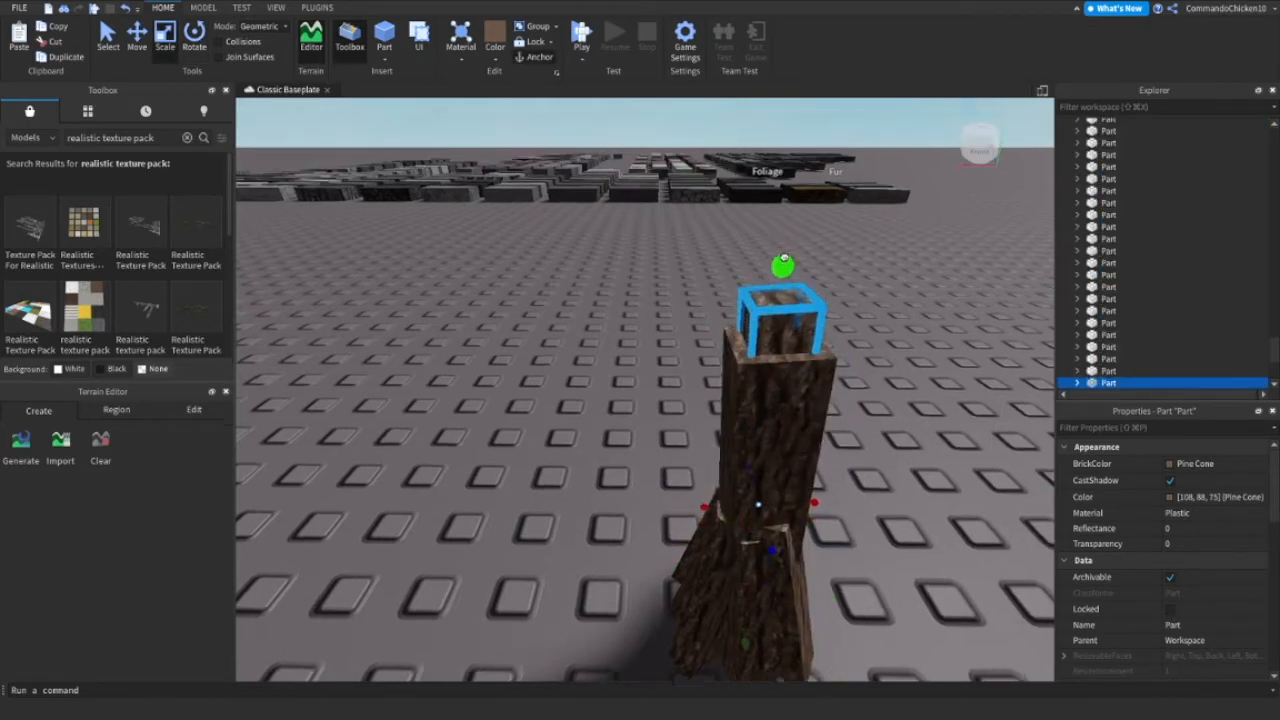
left_click_drag(783, 268, 783, 253)
right_click_drag(783, 268, 783, 253)
left_click_drag(783, 253, 782, 237)
Tilt the narrower block outward so it leans out of the trunk as a branch.
left_click_drag(830, 543, 832, 541)
scroll(835, 486, "down", 3)
key("super+4")
left_click_drag(716, 358, 735, 362)
key("ctrl+2")
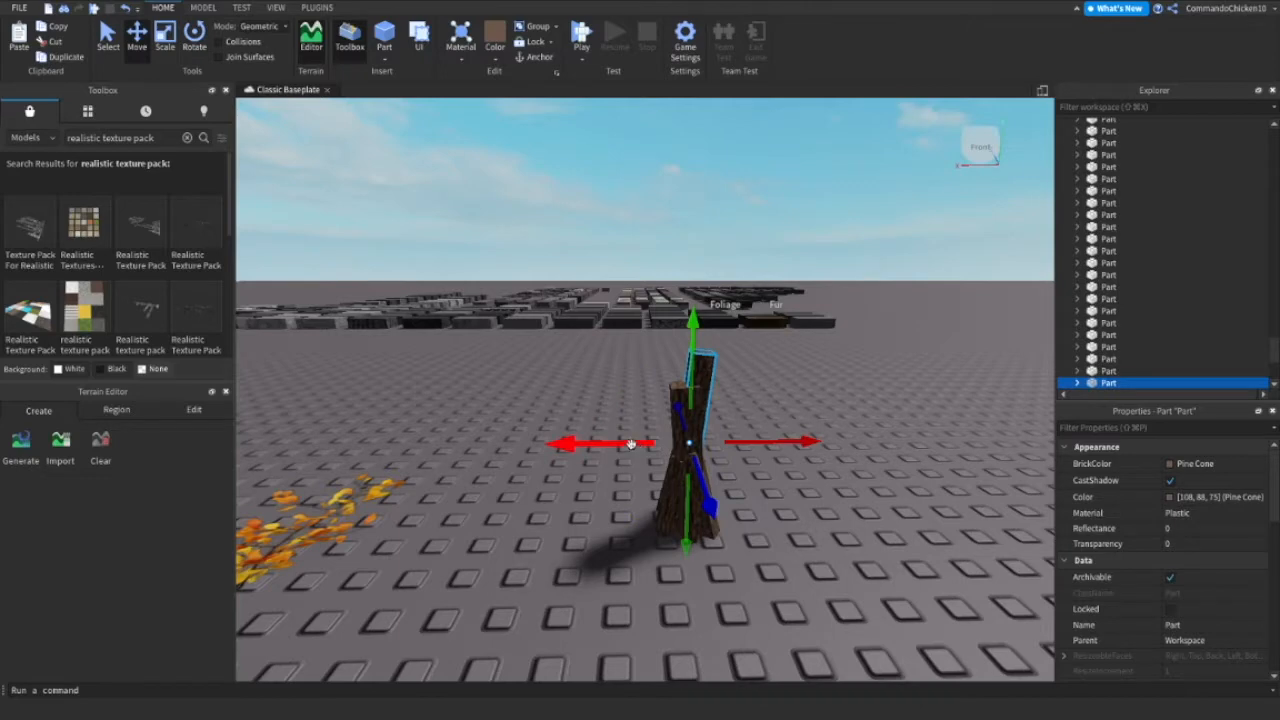
left_click(867, 461)
Duplicate the branch, tilt the copy to the opposite side of the trunk and lengthen it upward.
scroll(869, 457, "up", 5)
right_click_drag(869, 457, 871, 458)
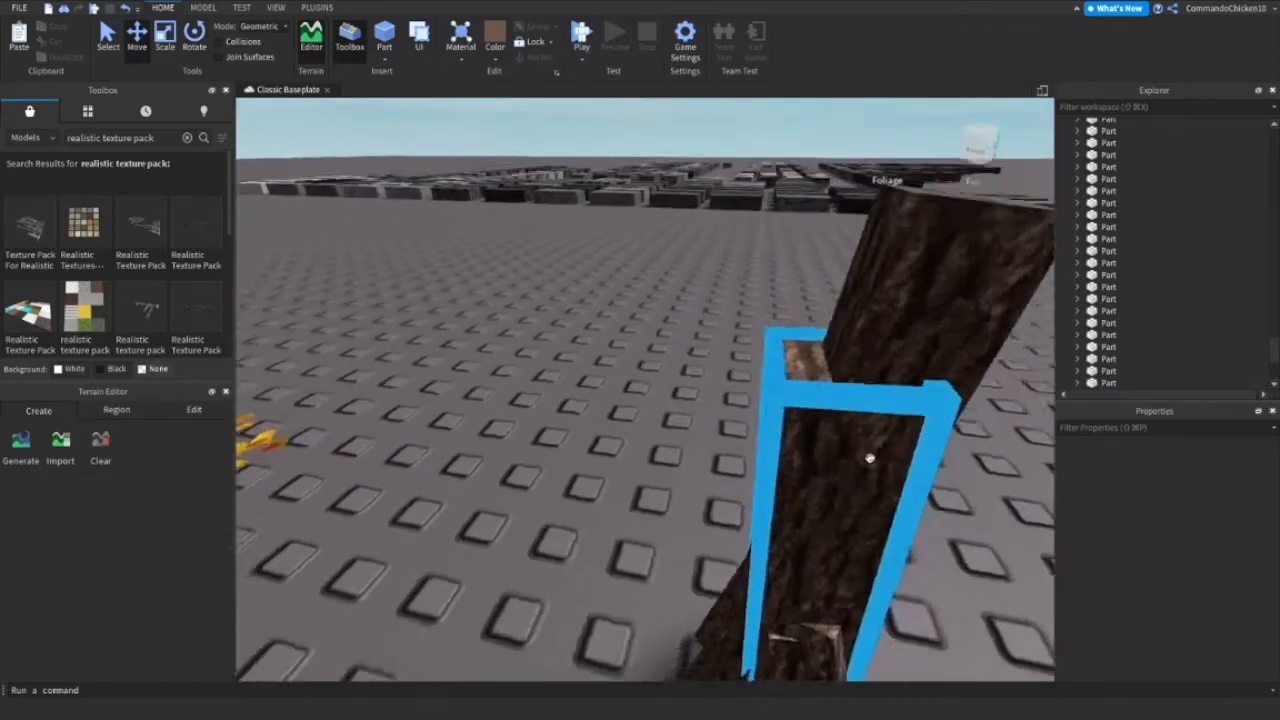
scroll(871, 457, "down", 5)
left_click(731, 370)
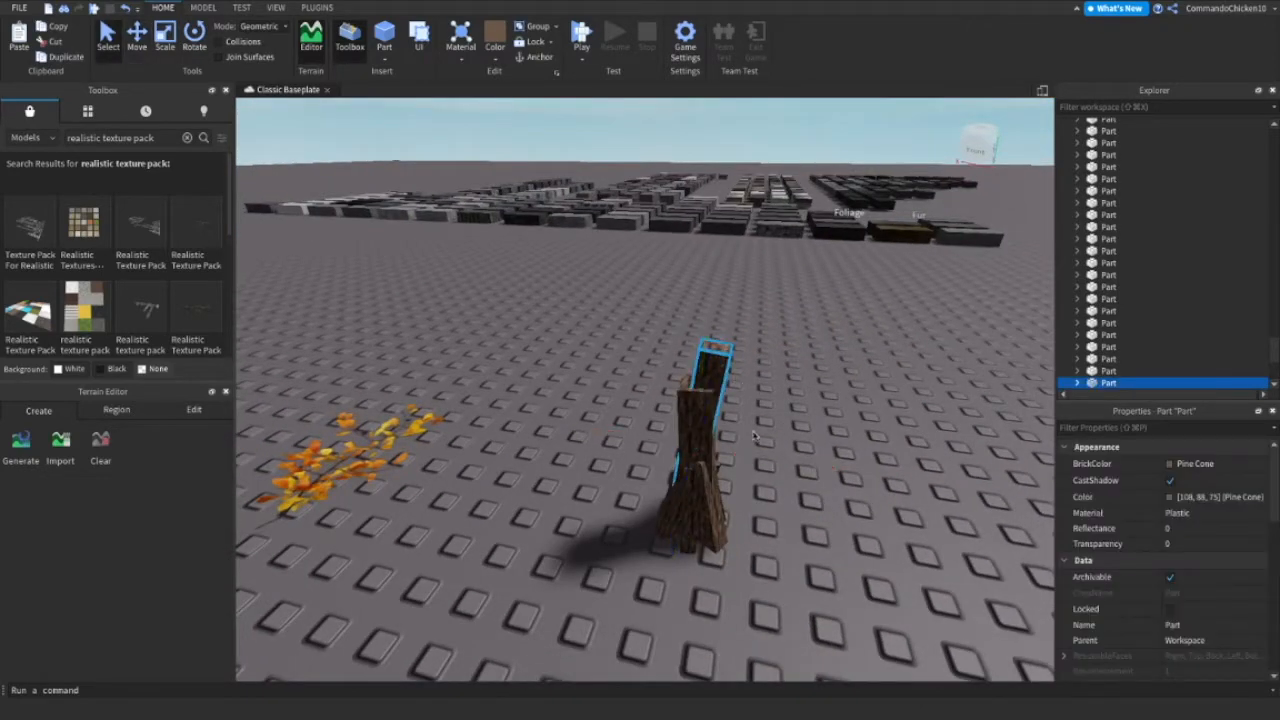
key("ctrl+4")
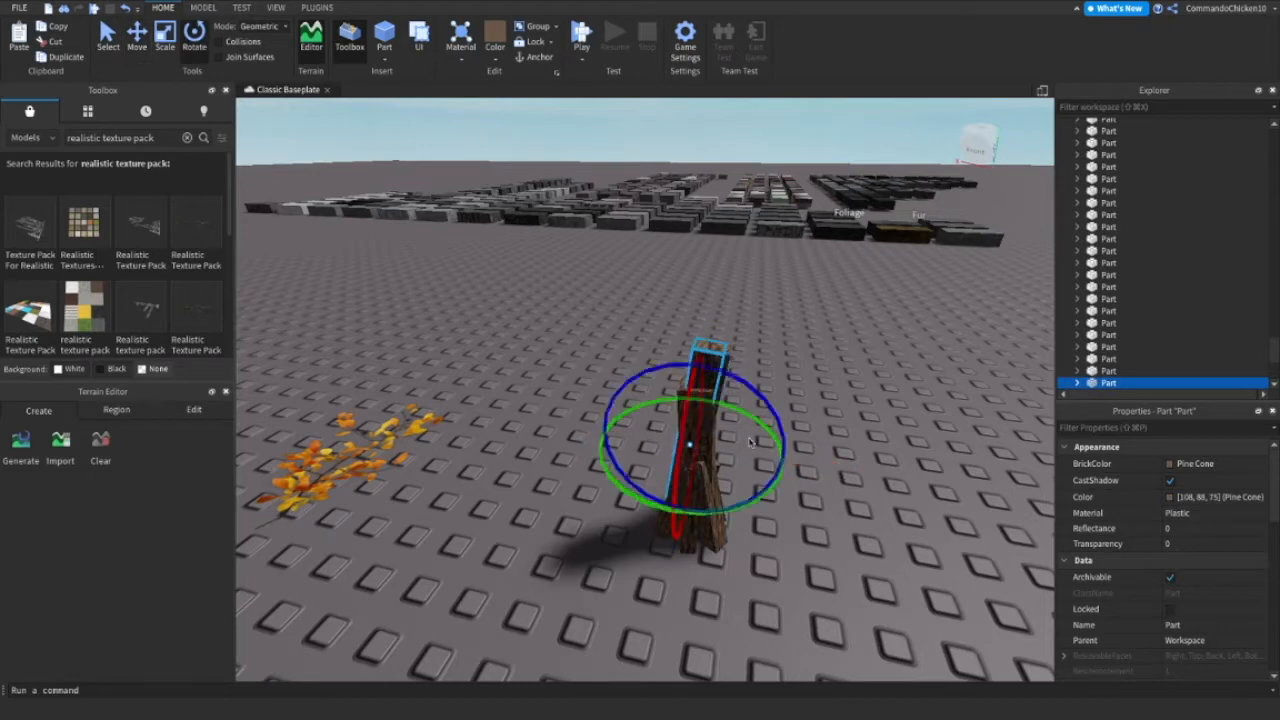
left_click_drag(733, 369, 704, 371)
key("ctrl+3")
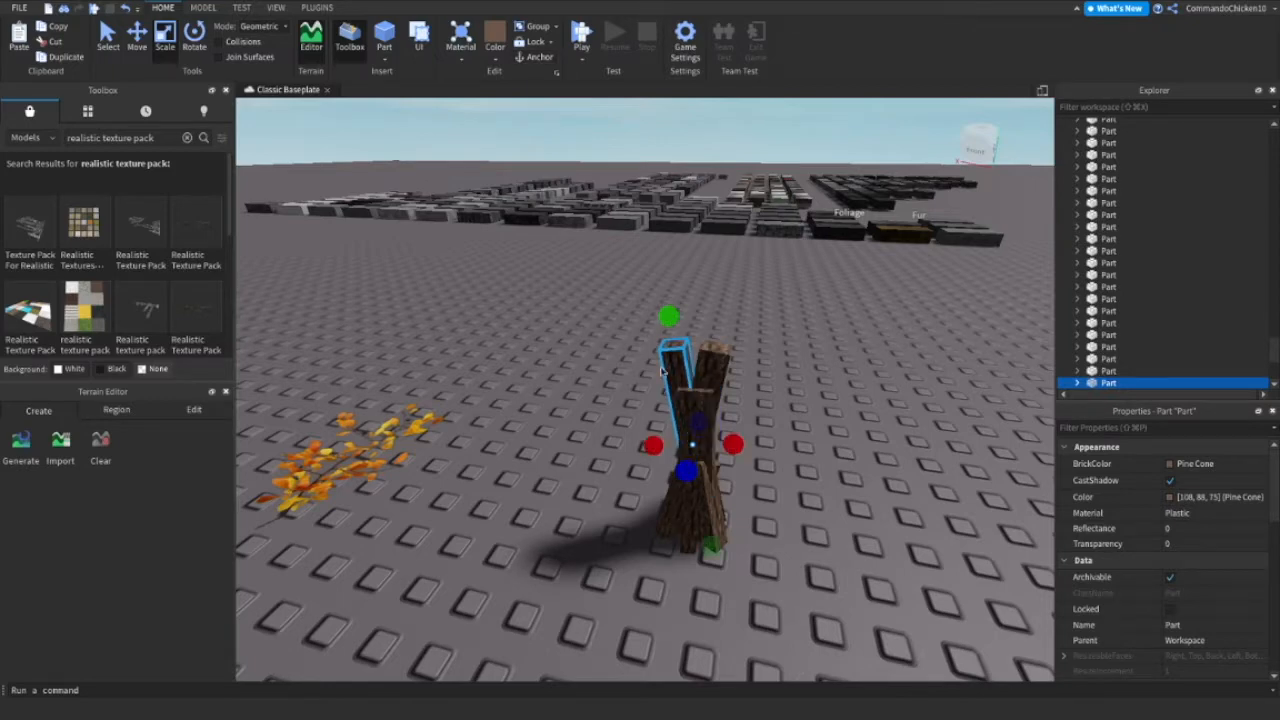
left_click_drag(668, 312, 658, 292)
scroll(668, 312, "down", 2)
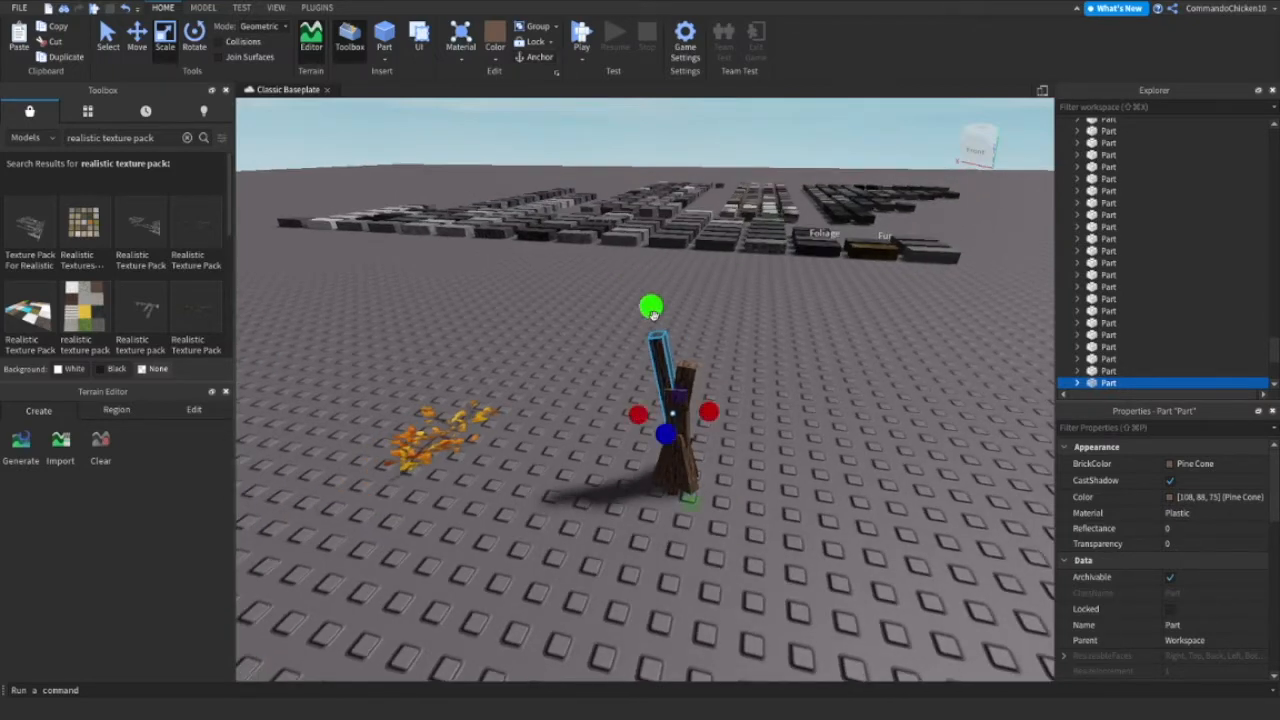
Lengthen the shorter first branch and rotate the opposite branch slightly.
left_click(683, 371)
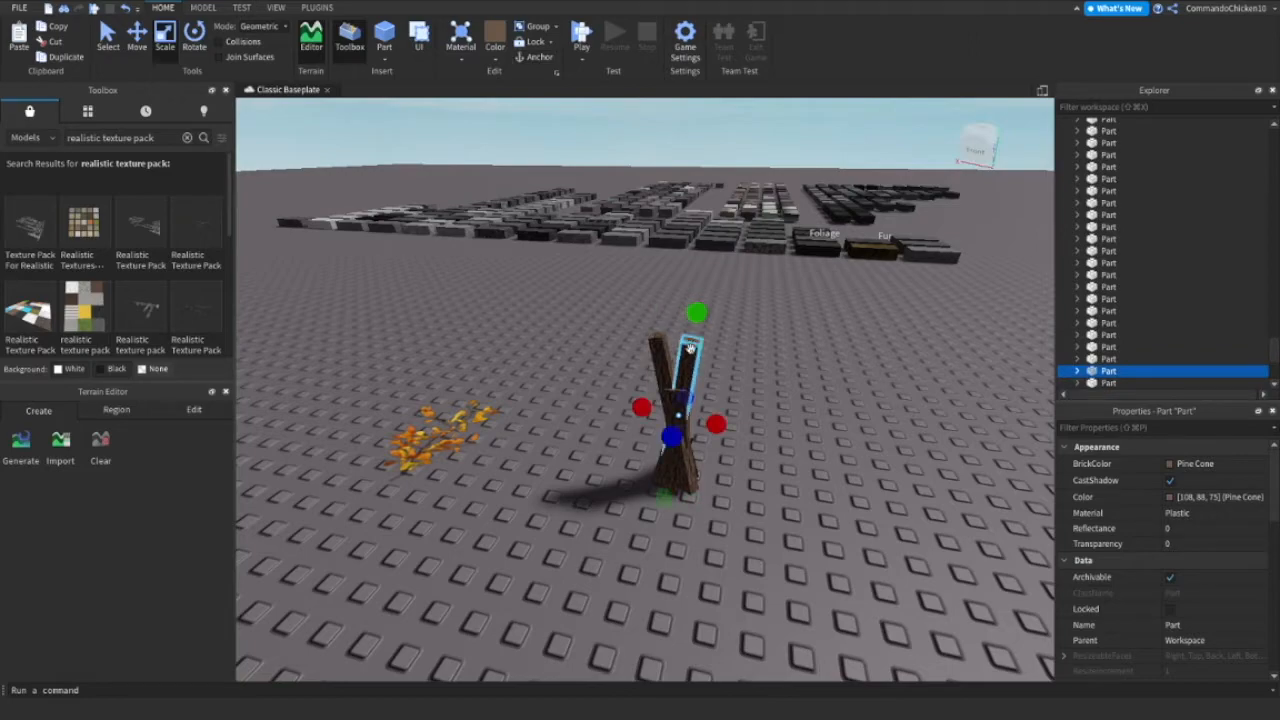
key("super+4")
left_click(714, 263)
scroll(692, 289, "up", 5)
right_click_drag(692, 289, 748, 334)
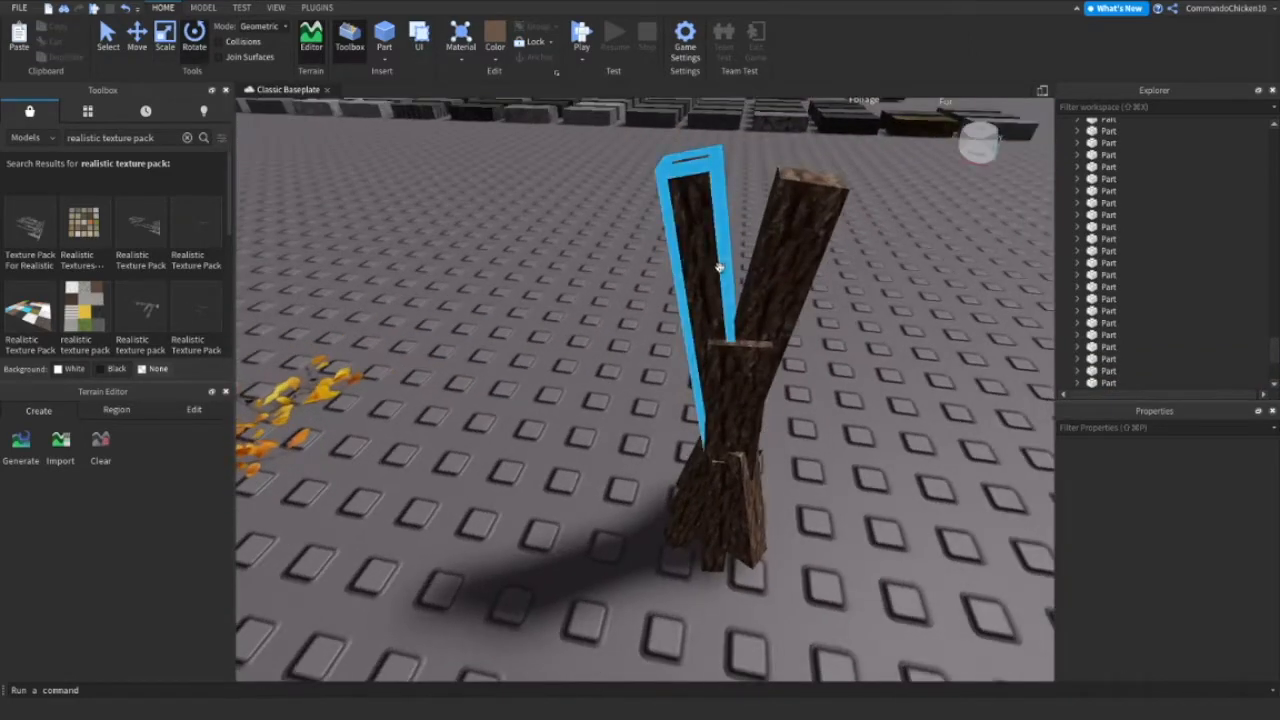
left_click(719, 268)
left_click_drag(787, 298, 787, 283)
left_click(925, 355)
Lengthen the branch leaning away on the far side of the trunk upward.
right_click_drag(925, 355, 834, 368)
left_click(670, 353)
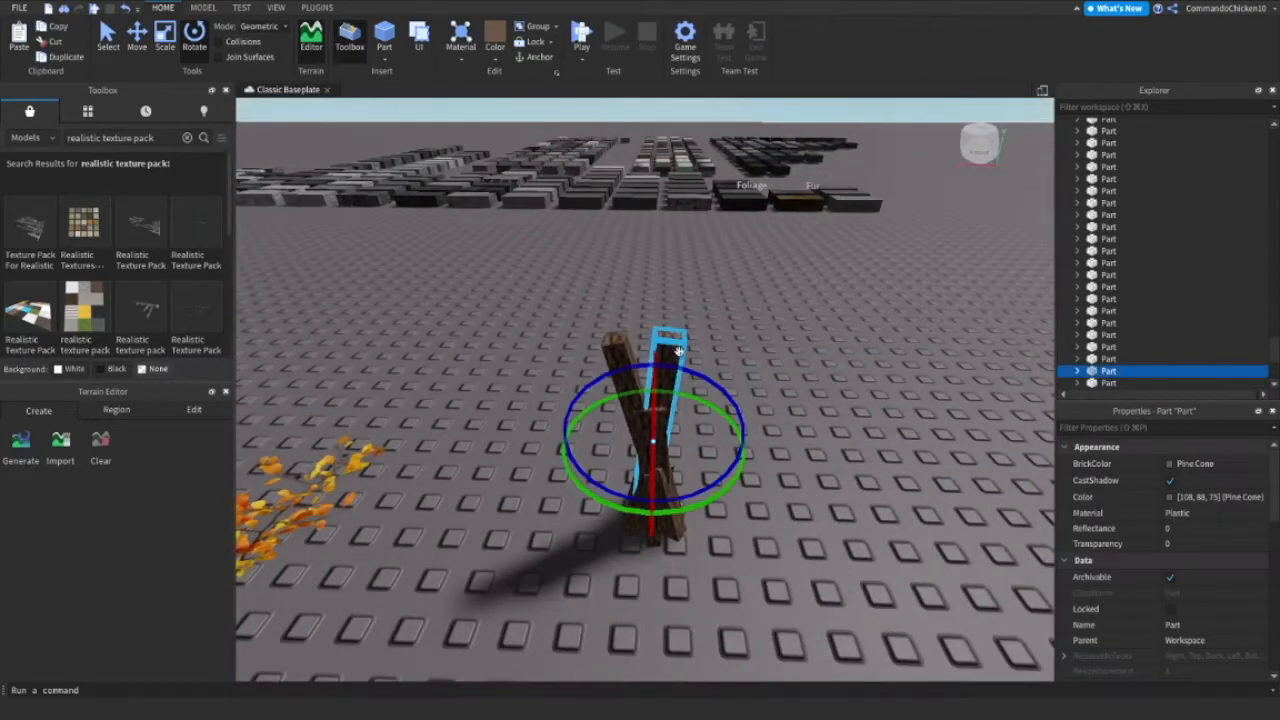
left_click(787, 380)
left_click(678, 341)
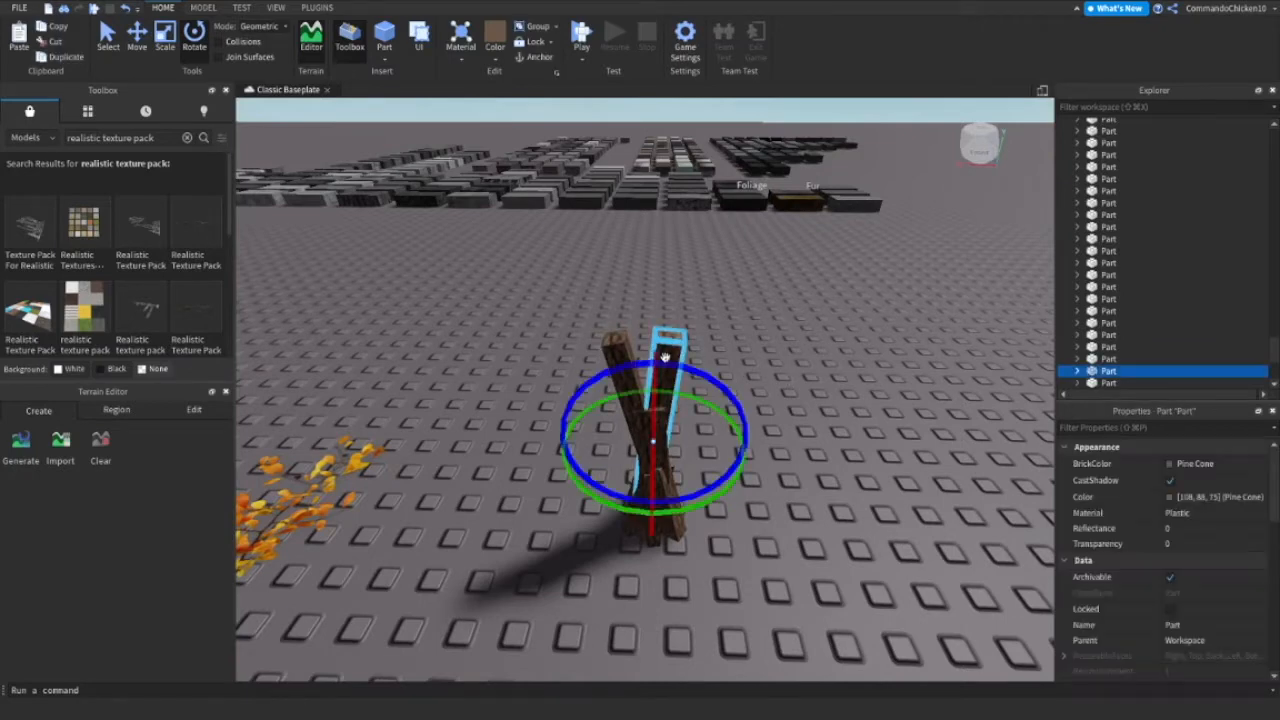
key("ctrl+3")
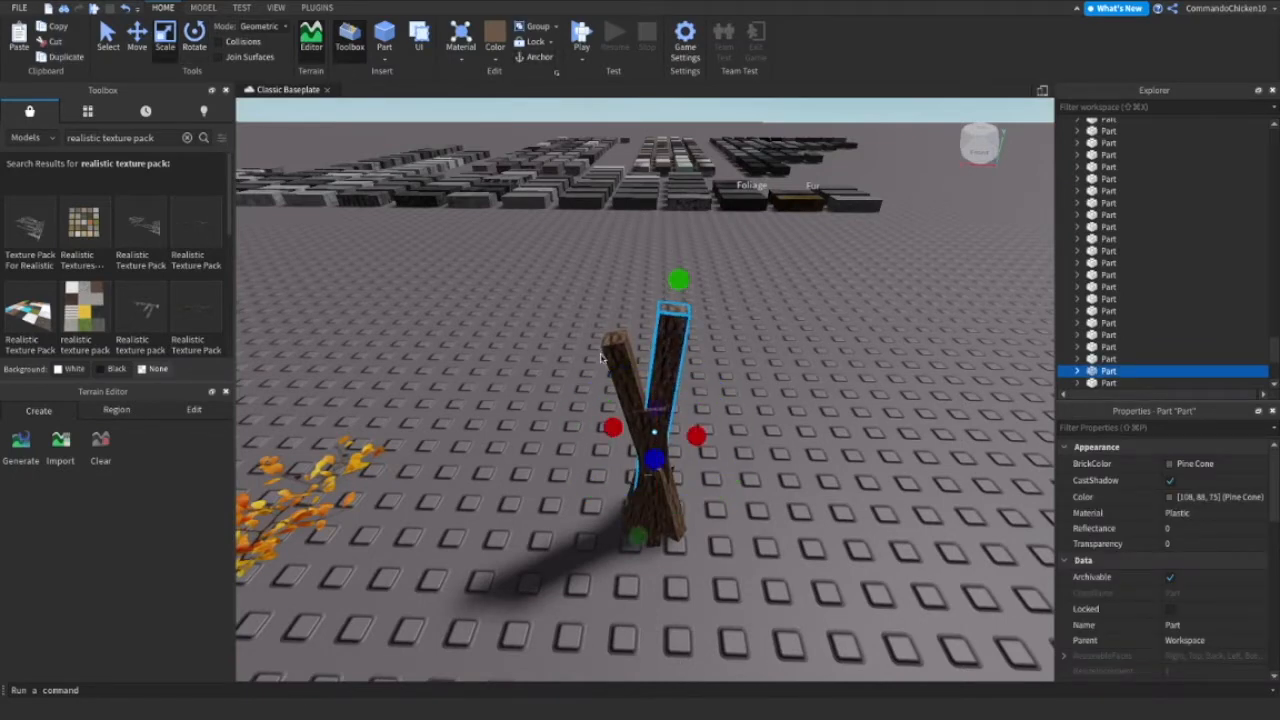
Extend both upper branches of the tree slightly farther upward.
left_click(814, 425)
key("w")
right_click_drag(814, 425, 810, 424)
key("s")
key("w")
key("s")
key("d")
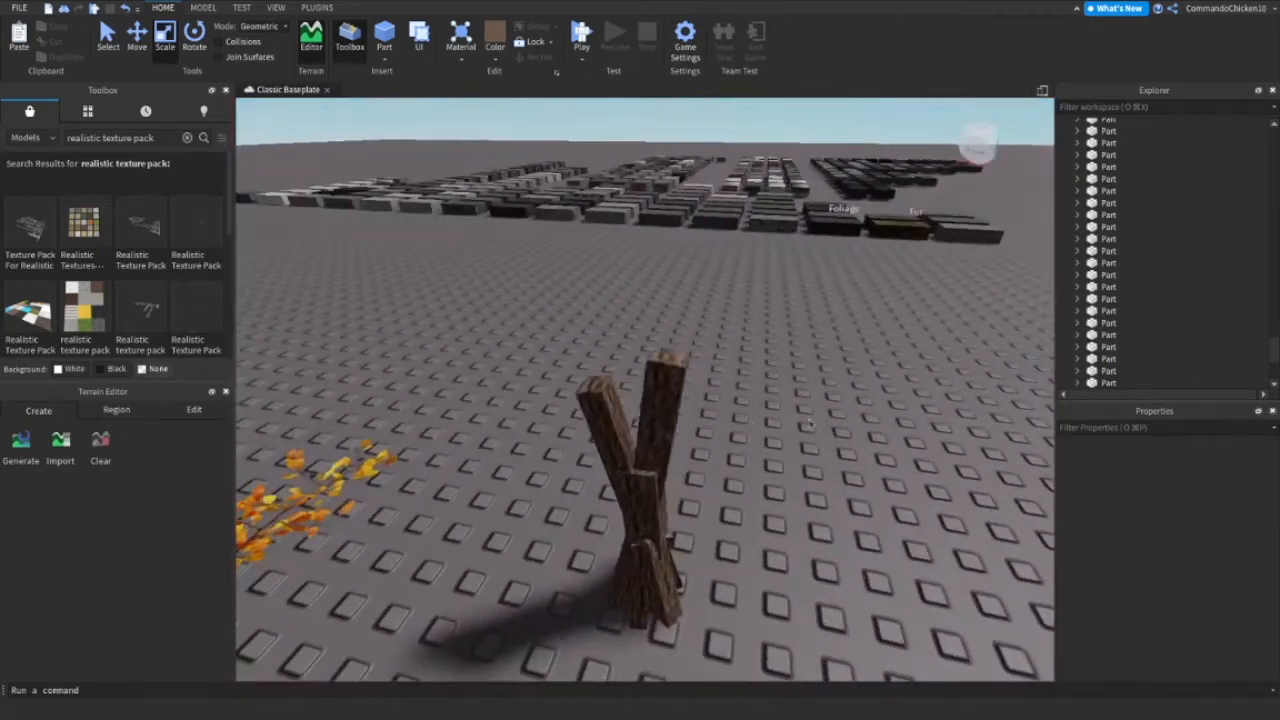
left_click(598, 413)
left_click_drag(577, 360, 560, 305)
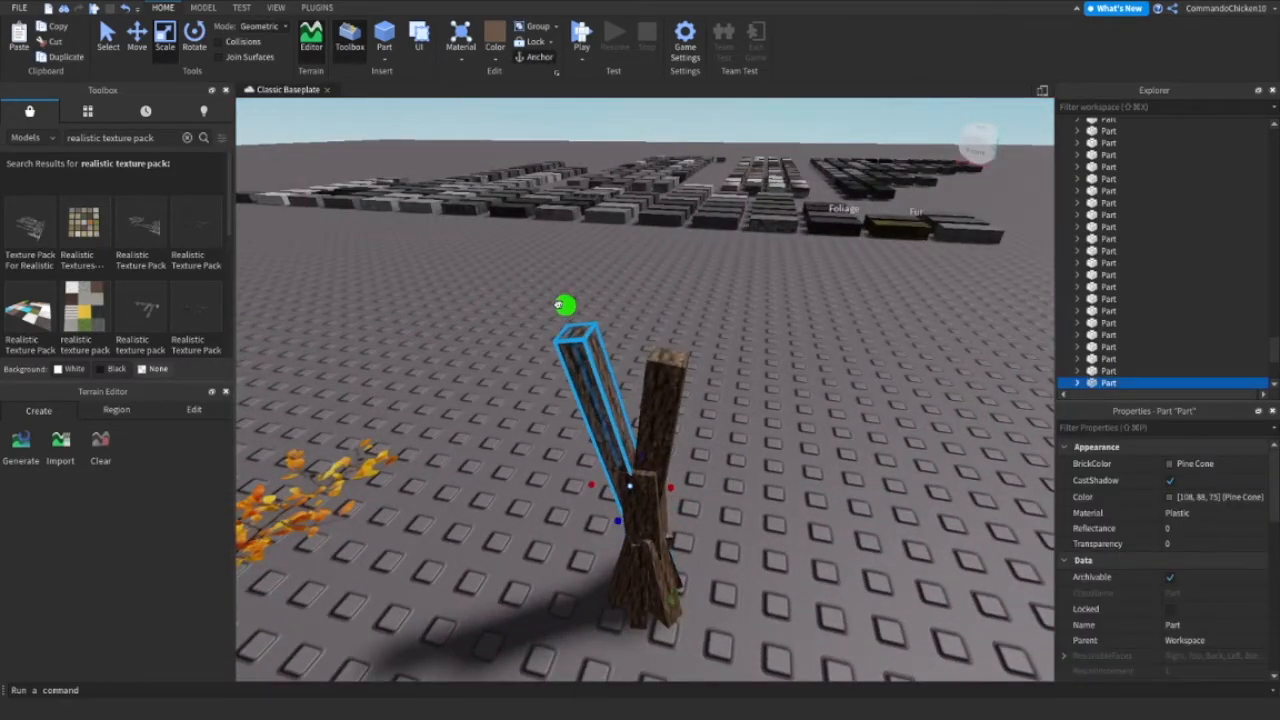
left_click(662, 375)
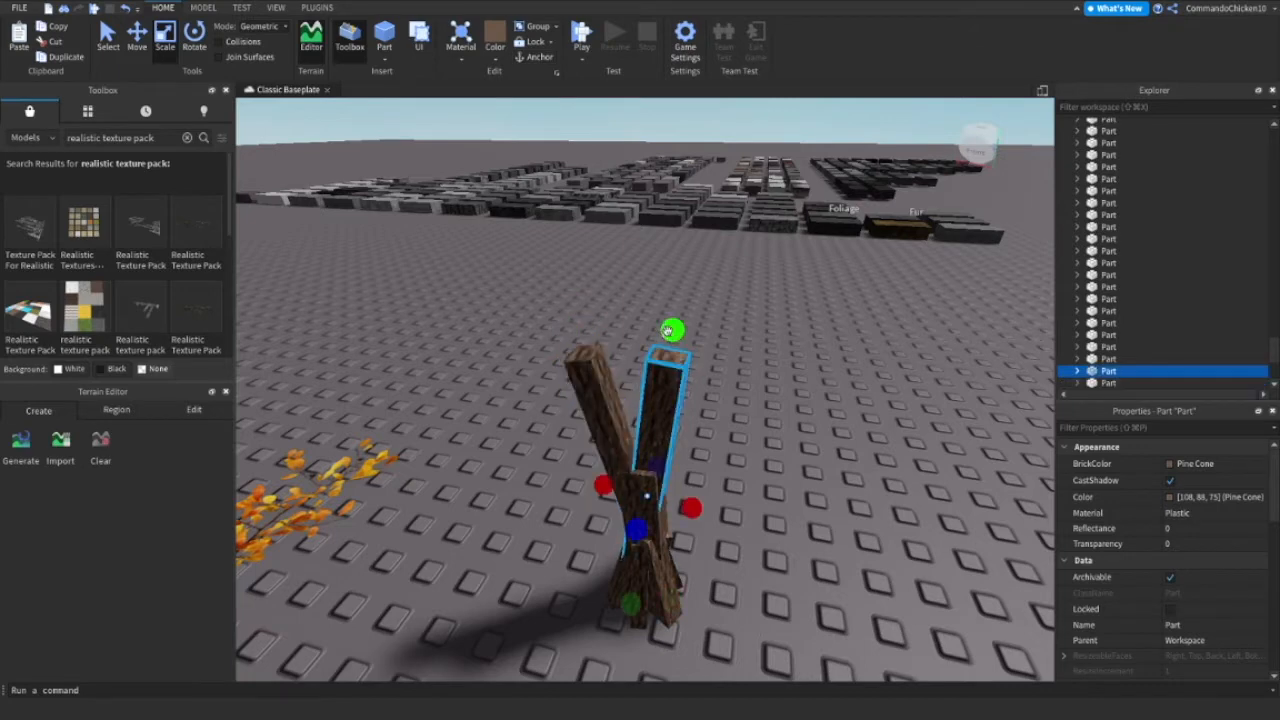
Duplicate the right-leaning branch and reduce the copy to a thin, short horizontal twig sticking out near the branch's upper end.
left_click(660, 410)
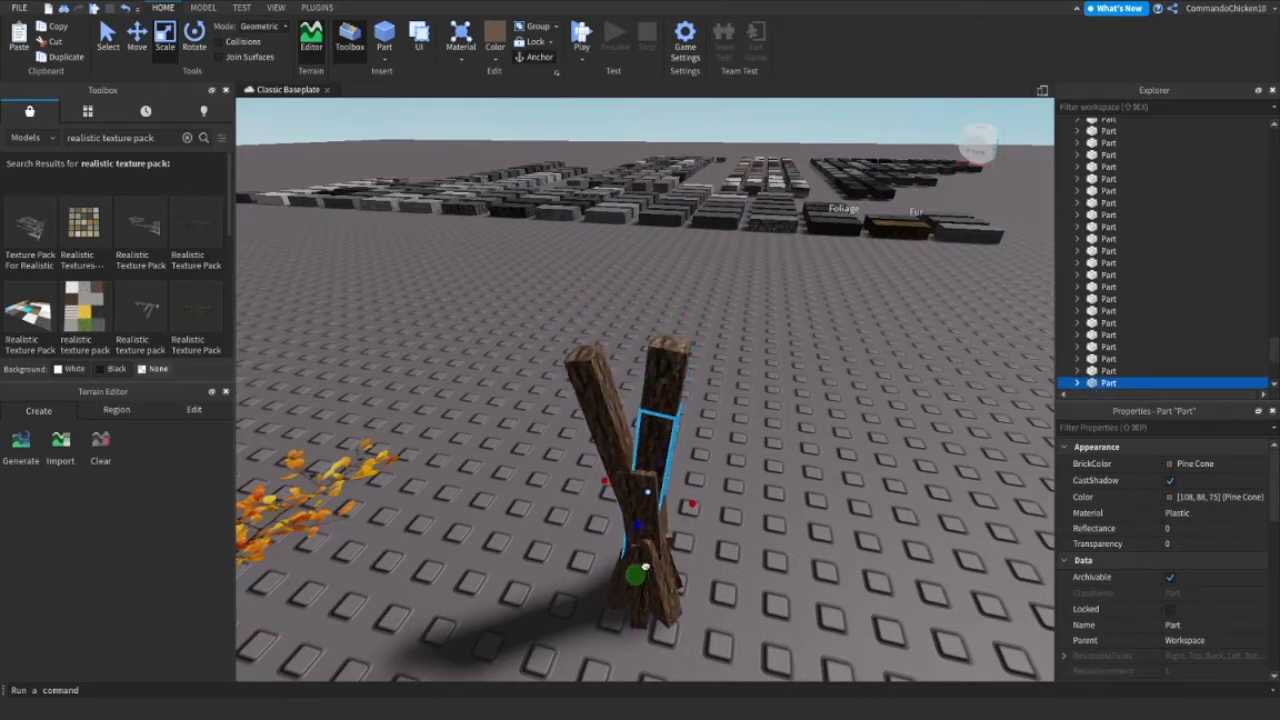
key("ctrl+2")
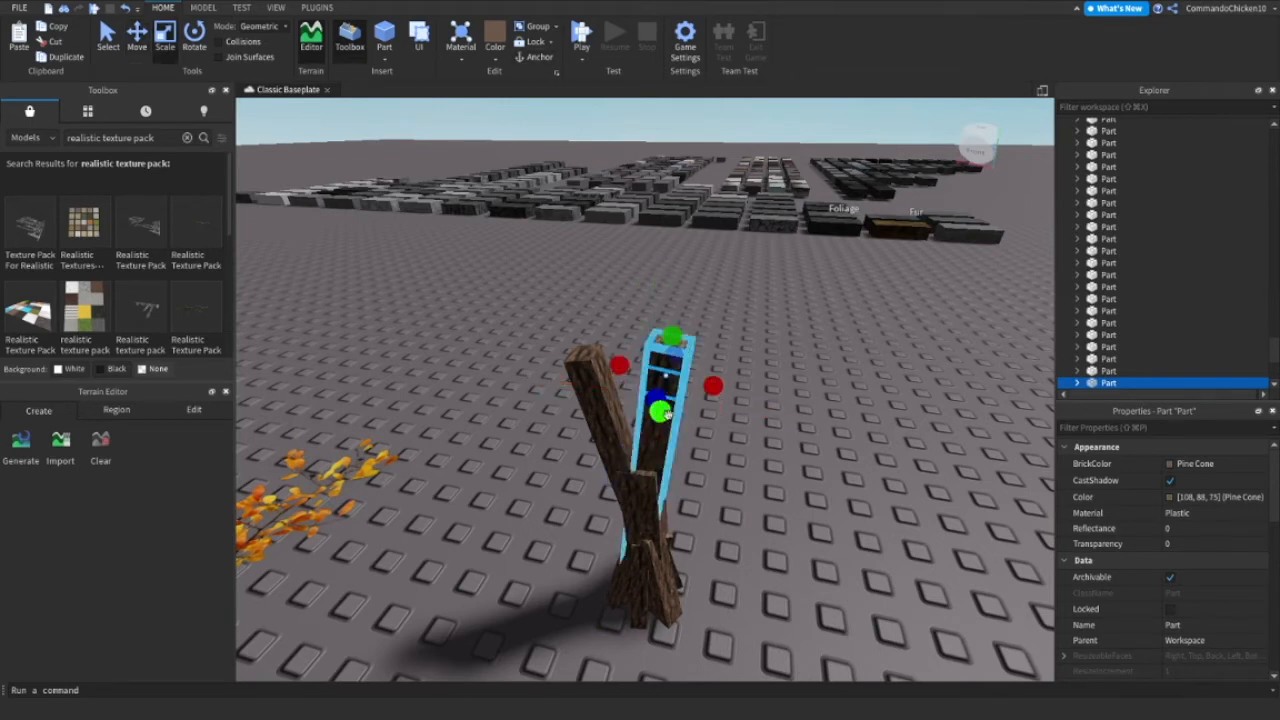
right_click_drag(652, 366, 629, 373)
left_click_drag(525, 407, 506, 522)
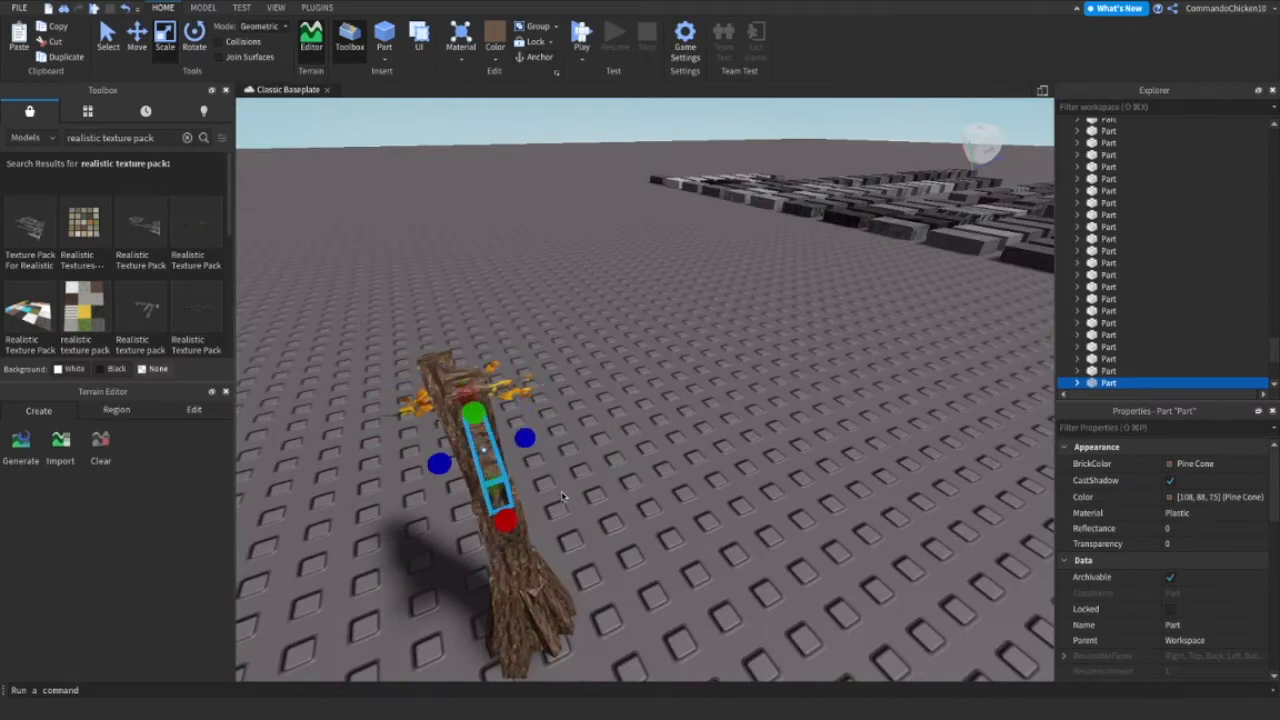
right_click_drag(506, 522, 618, 470)
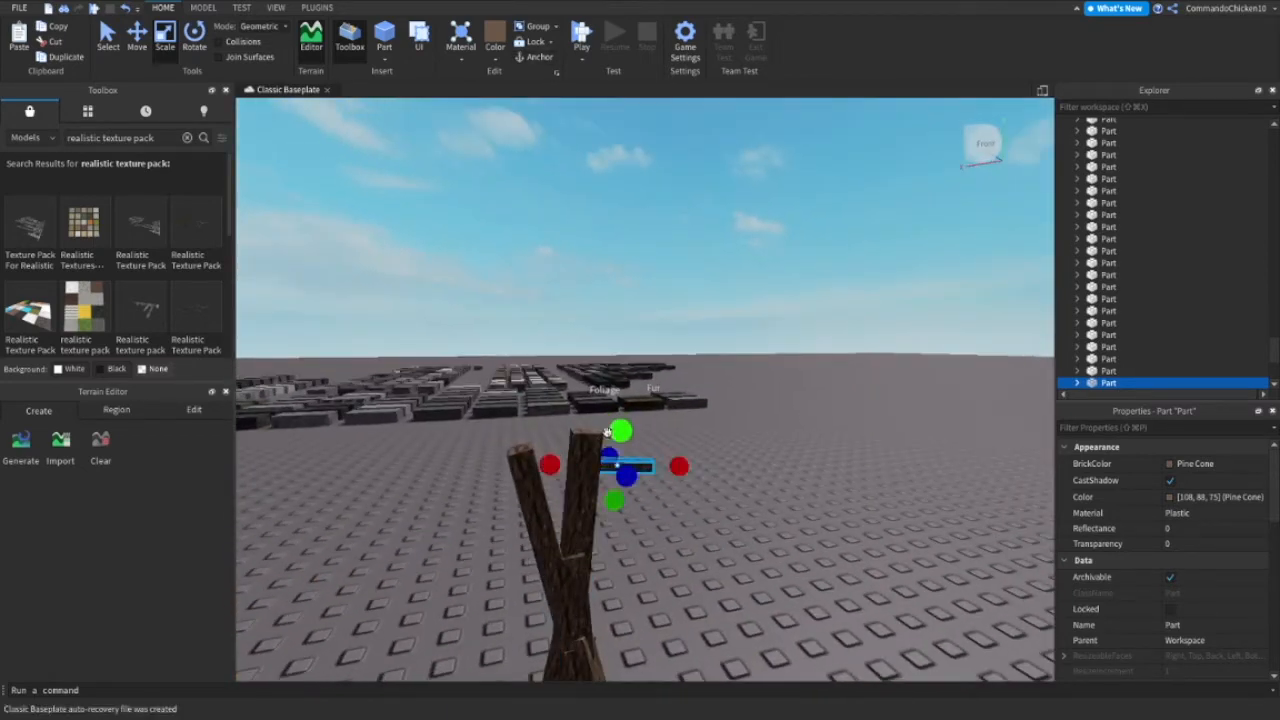
Rotate the twig so it slants steeply upward, lengthen it and move it against the branch.
key("ctrl+4")
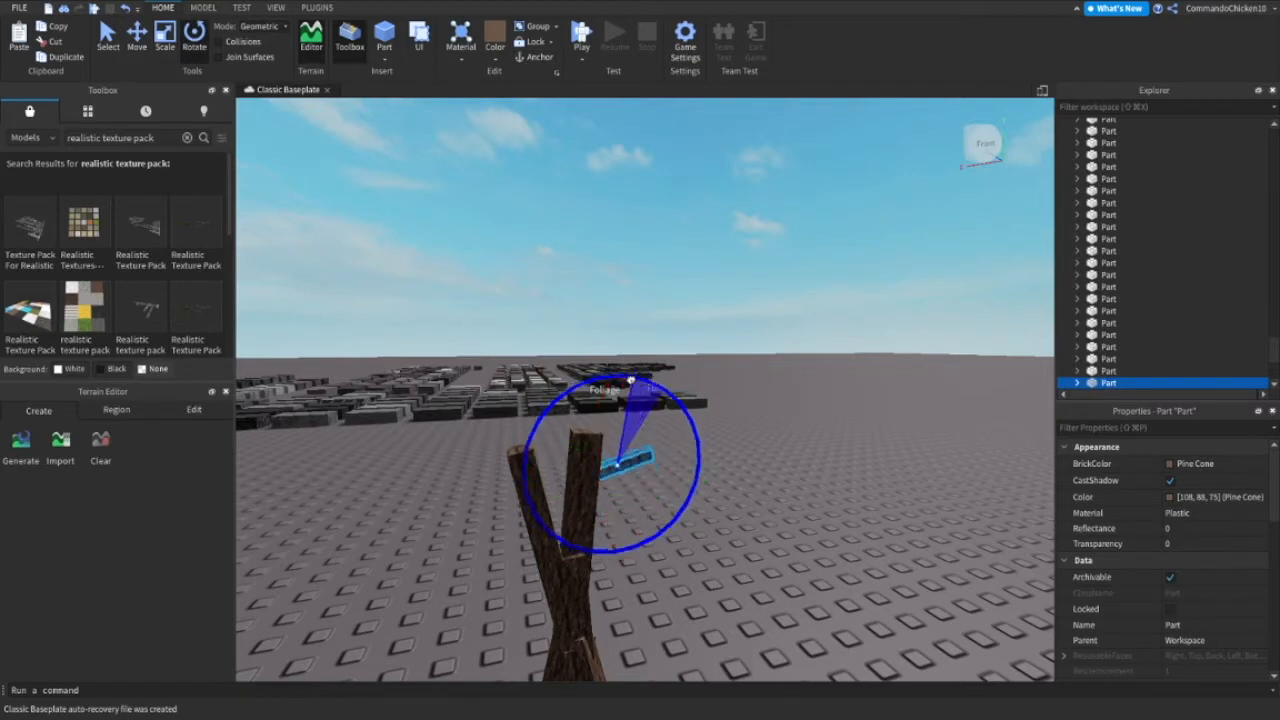
key("ctrl+2")
mouse_move(536, 469)
left_mouse_down()
mouse_move(524, 470)
mouse_move(558, 471)
left_mouse_up()
key("ctrl+3")
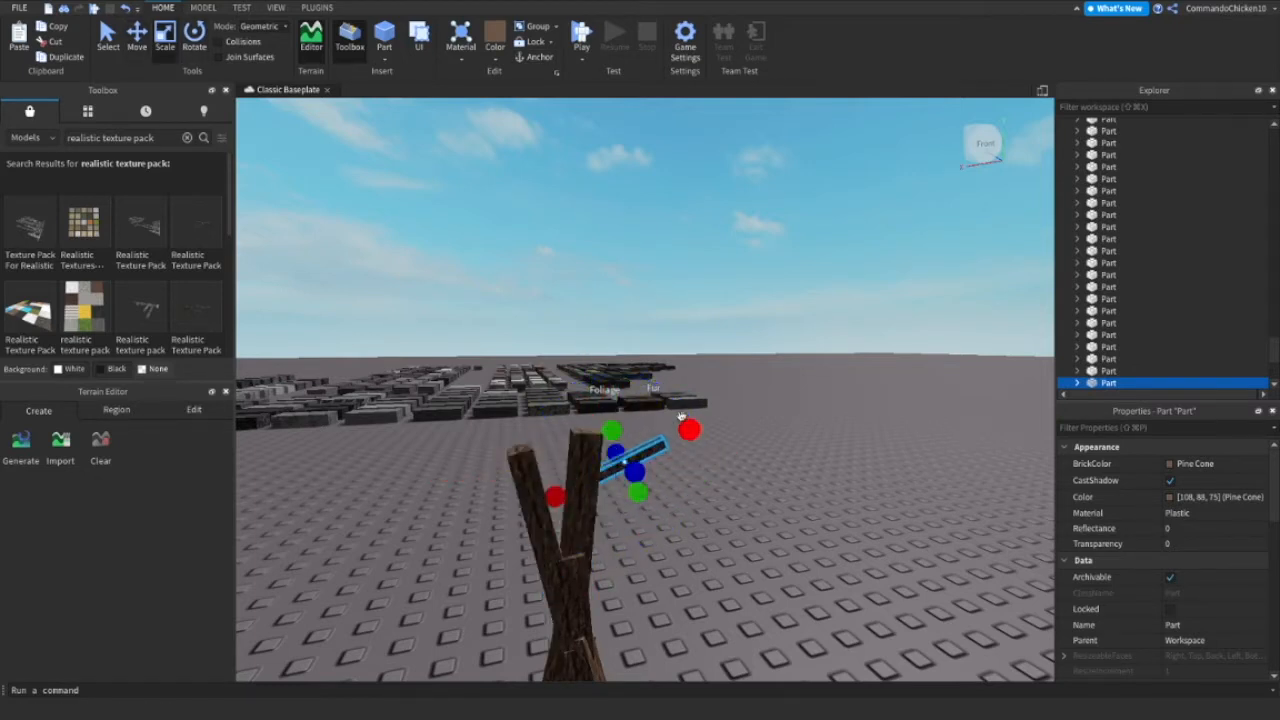
key("ctrl+2")
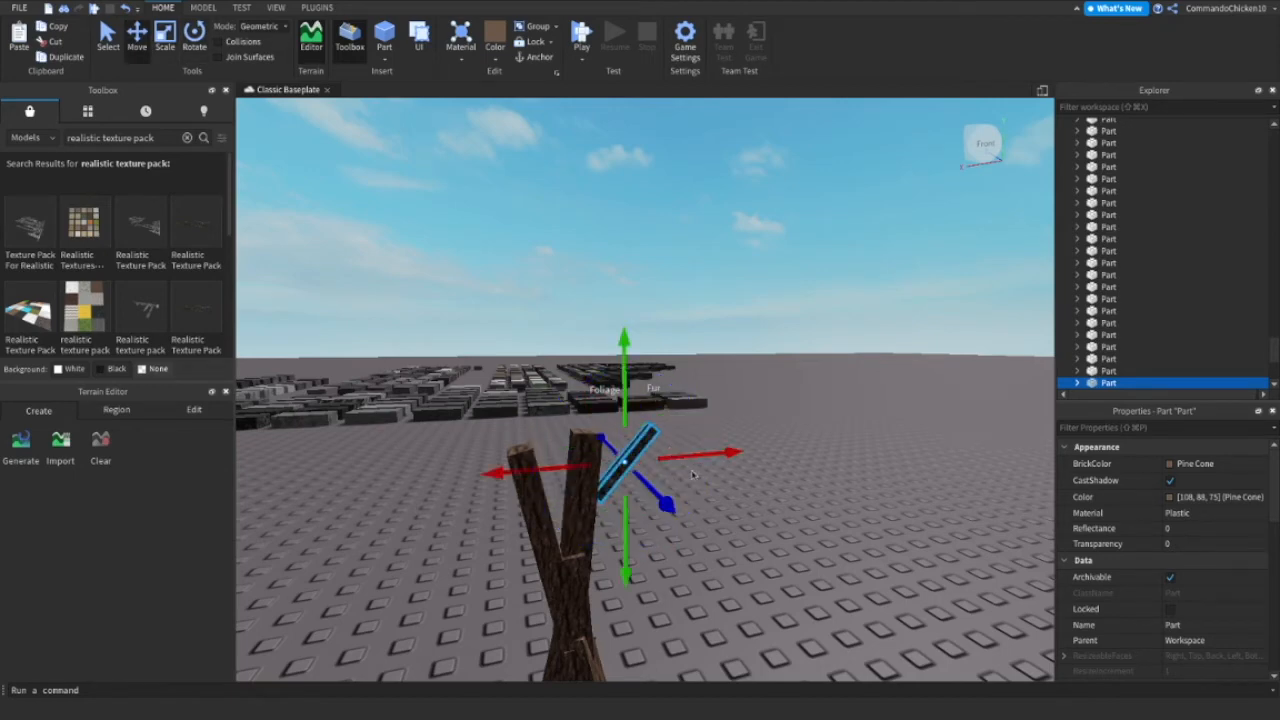
Try a second, horizontal copy of the twig on the same branch and remove it.
key("ctrl+4")
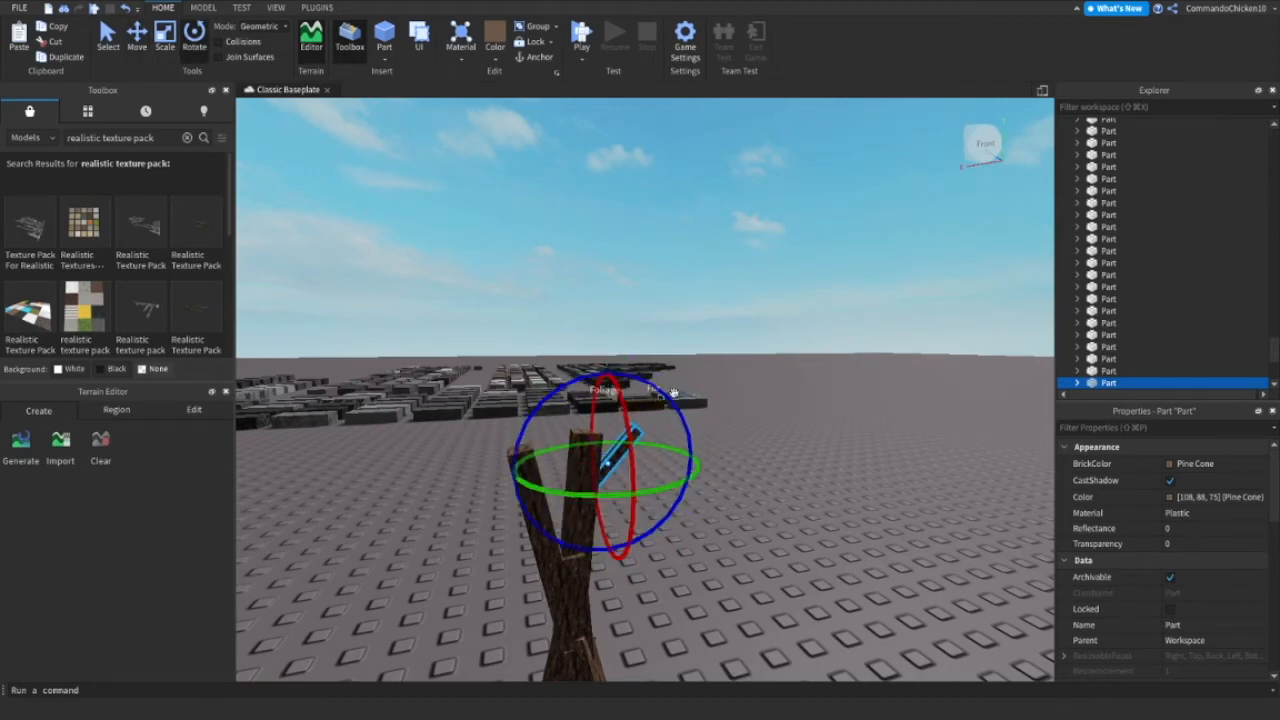
left_click_drag(668, 394, 693, 460)
key("ctrl+2")
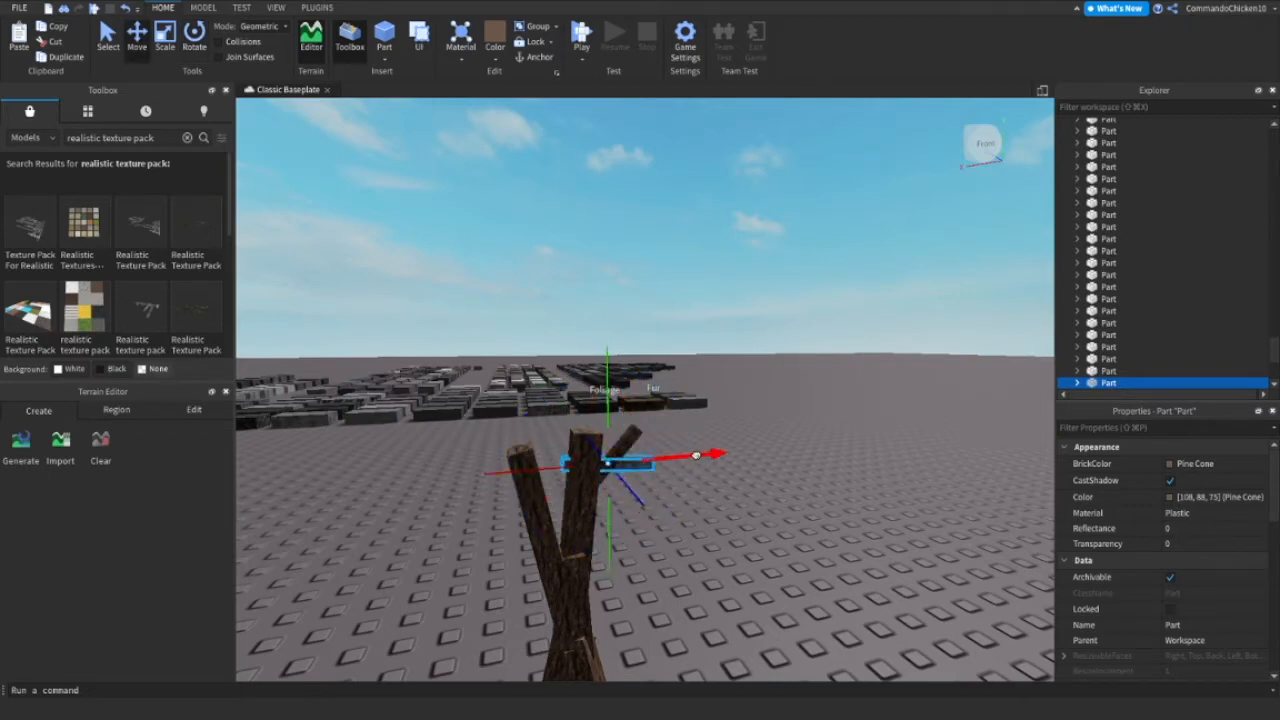
left_click(785, 474)
scroll(785, 474, "up", 5)
right_click_drag(785, 474, 774, 468)
left_click(740, 375)
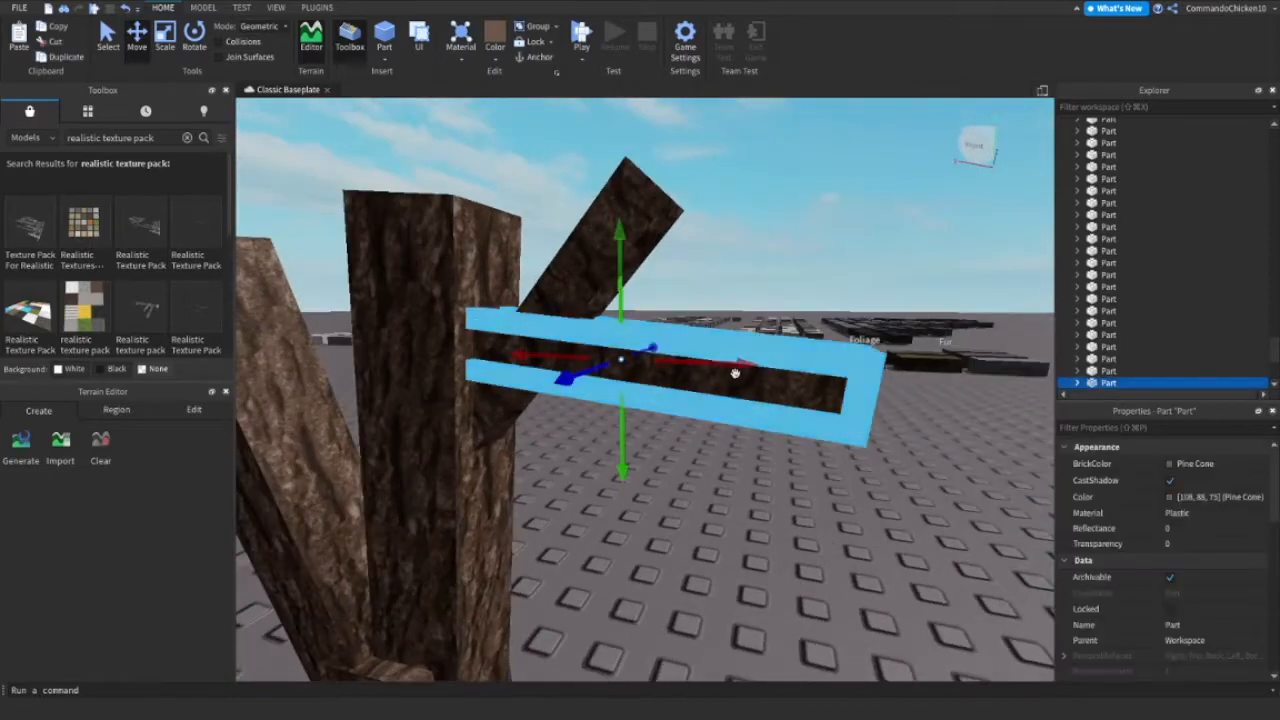
left_click(745, 392)
scroll(745, 392, "down", 6)
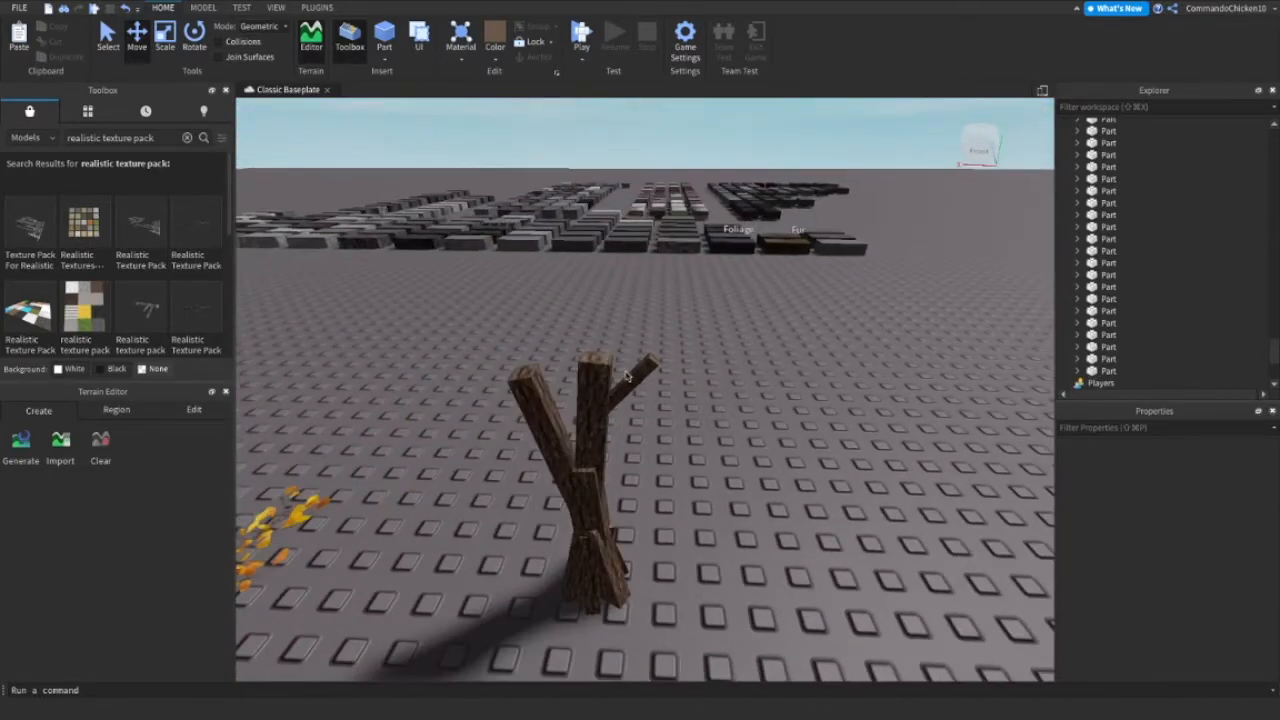
Duplicate the slanted twig, move the copy to the opposite branch and rotate it to lean outward.
left_click(627, 376)
key("ctrl+2")
key("f")
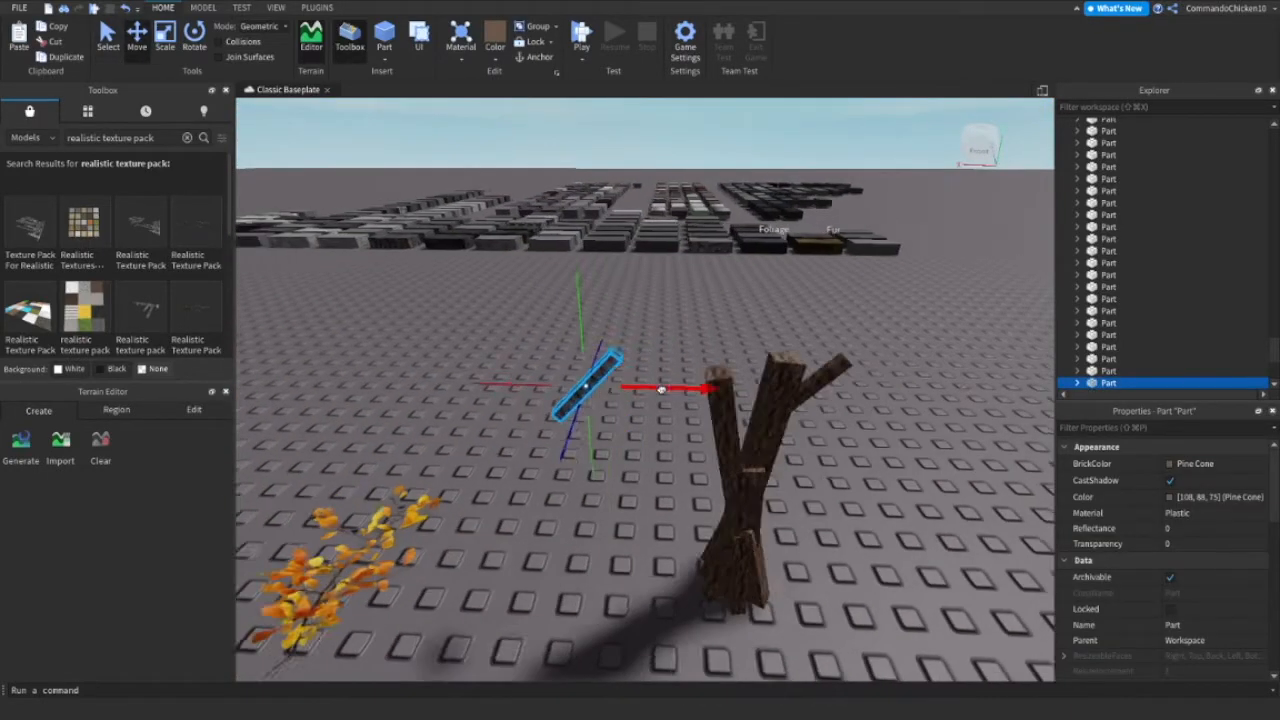
left_click_drag(720, 388, 802, 340)
key("ctrl+4")
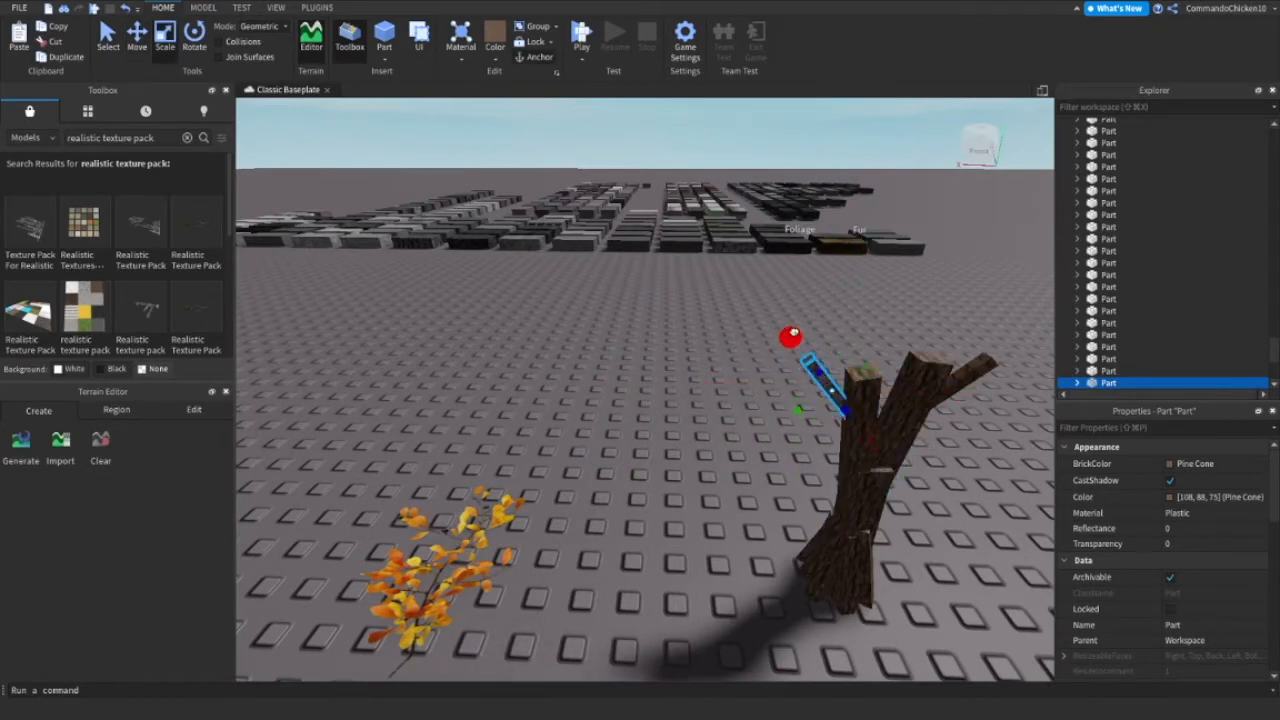
key("ctrl+2")
left_click_drag(838, 318, 869, 286)
Shift the copied twig outward and in depth so it sits against the side of its branch.
right_click_drag(863, 301, 872, 306)
left_click(974, 403)
right_click_drag(974, 403, 902, 367)
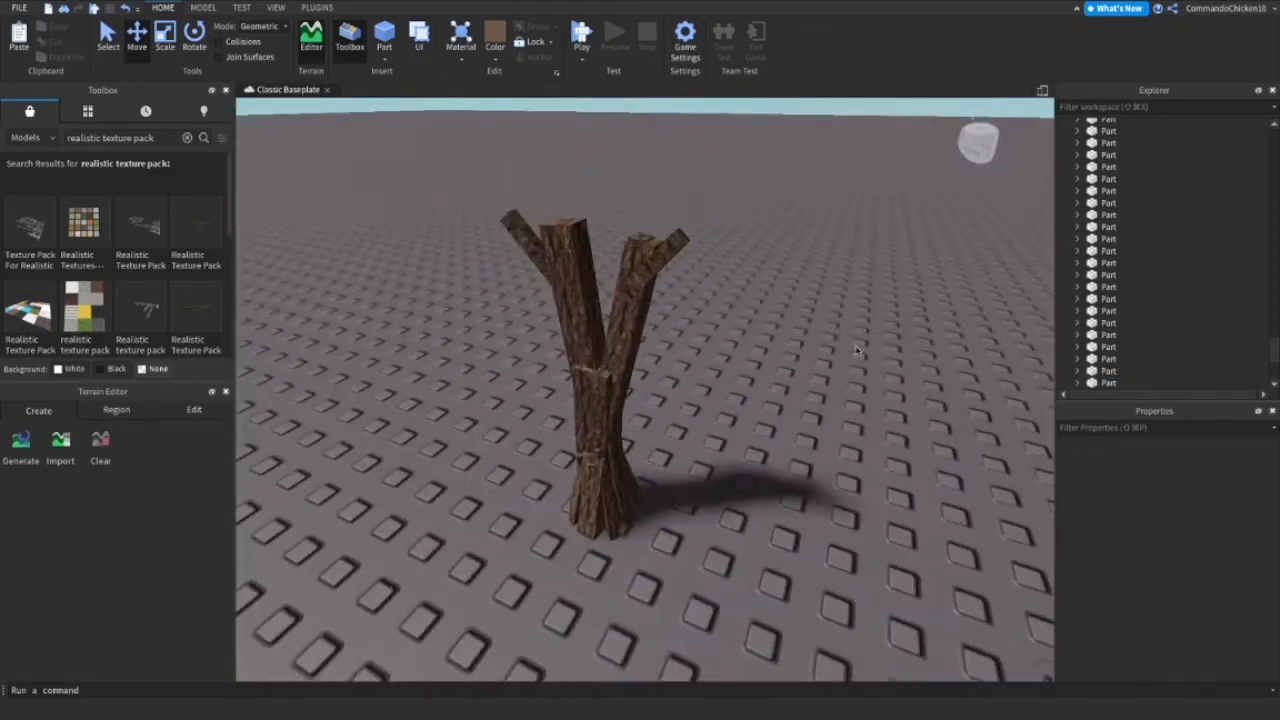
left_click(641, 278)
left_click_drag(576, 305, 607, 308)
left_click(782, 354)
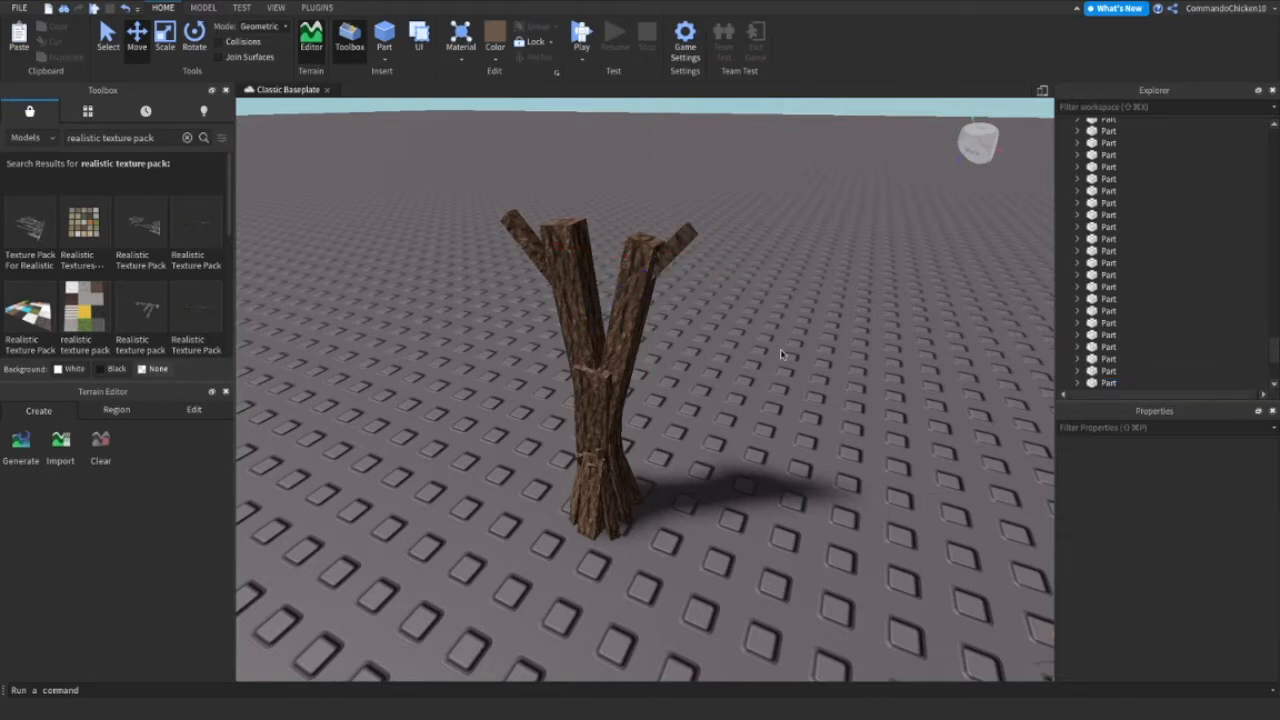
left_click(680, 246)
key("ctrl+2")
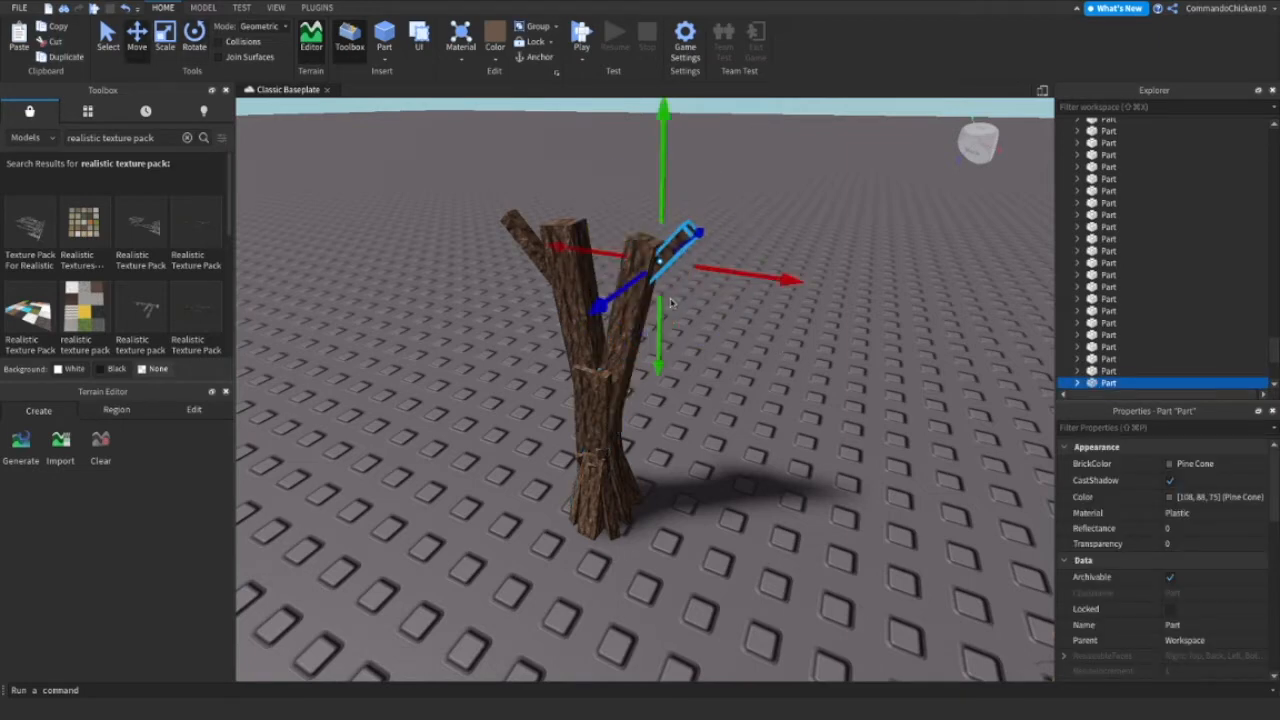
left_click_drag(617, 298, 681, 281)
Adjust the copied twig's length and height on the opposite branch.
key("super+4")
key("super+1")
right_click_drag(676, 285, 780, 366)
left_click(818, 390)
left_click(780, 366)
key("ctrl+3")
left_click_drag(780, 359, 787, 368)
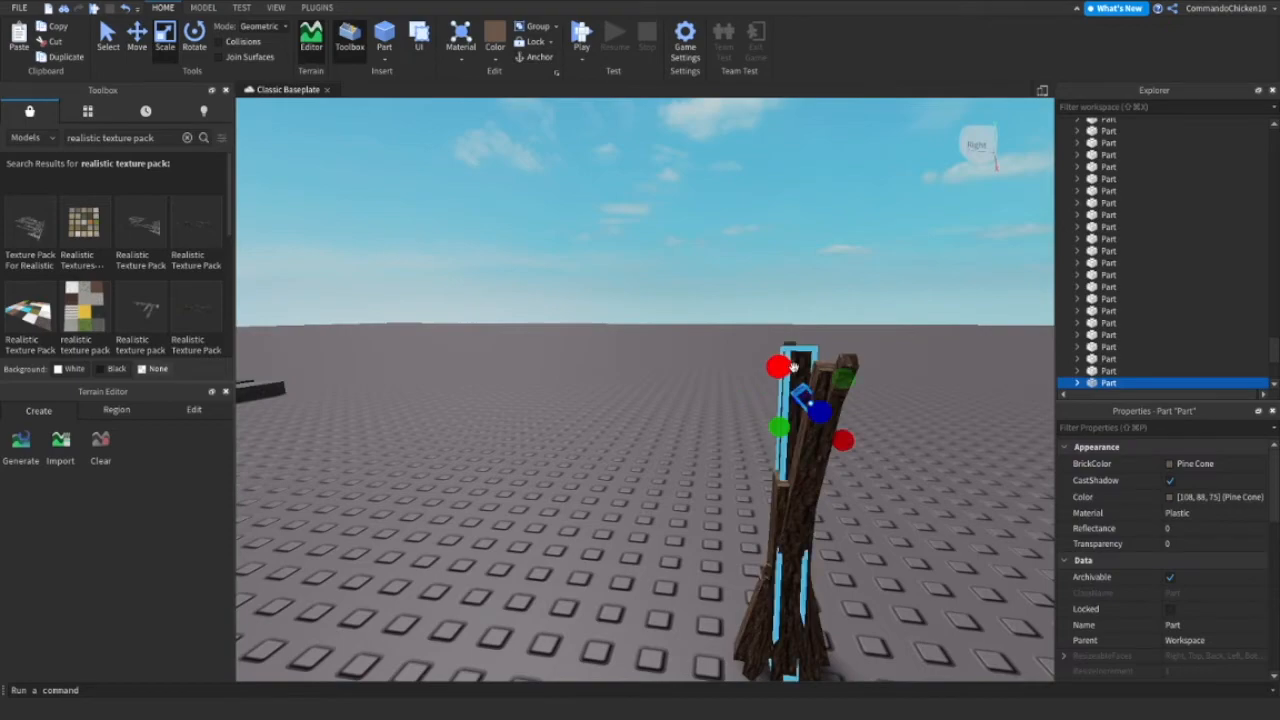
key("super+2")
left_click_drag(816, 276, 819, 261)
Delete the outward-leaning twig from the left-leaning branch.
left_click(978, 404)
right_click_drag(978, 404, 950, 403)
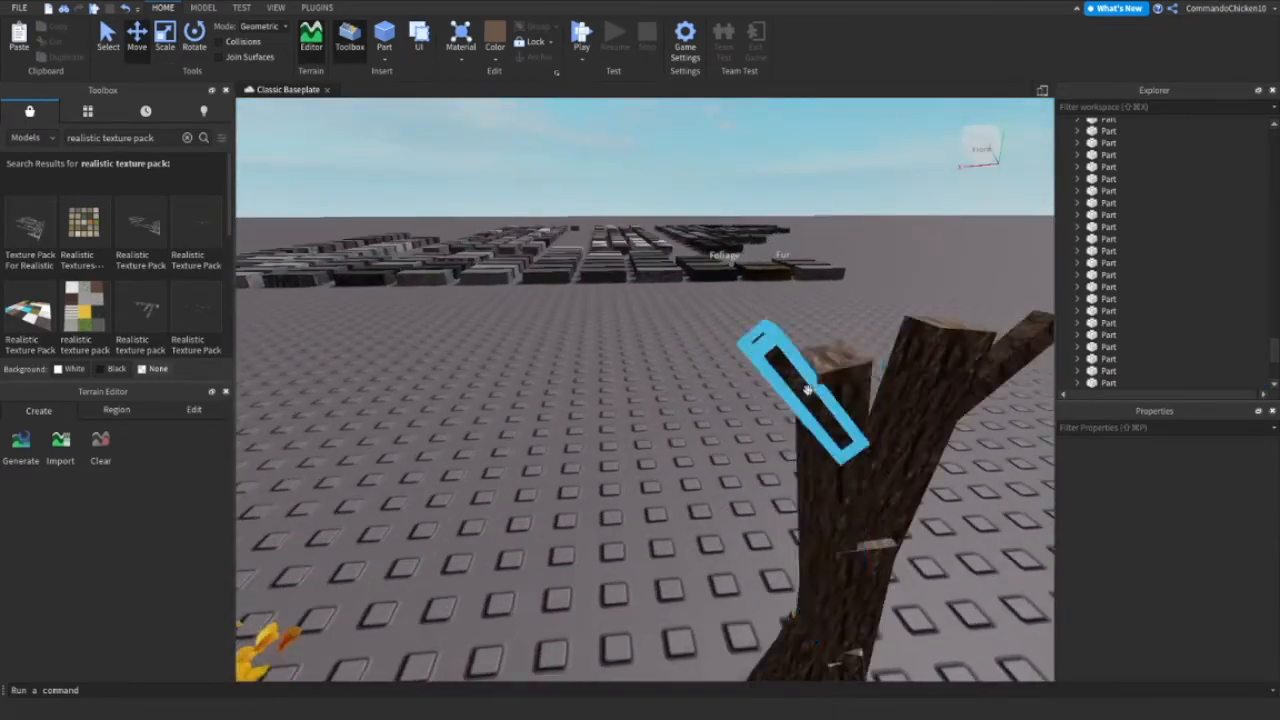
left_click(788, 360)
key("Delete")
Duplicate the remaining twig, place the copy on the inner side of the left-leaning branch and lengthen it across the gap.
right_click_drag(854, 377, 742, 362)
key("d")
key("a")
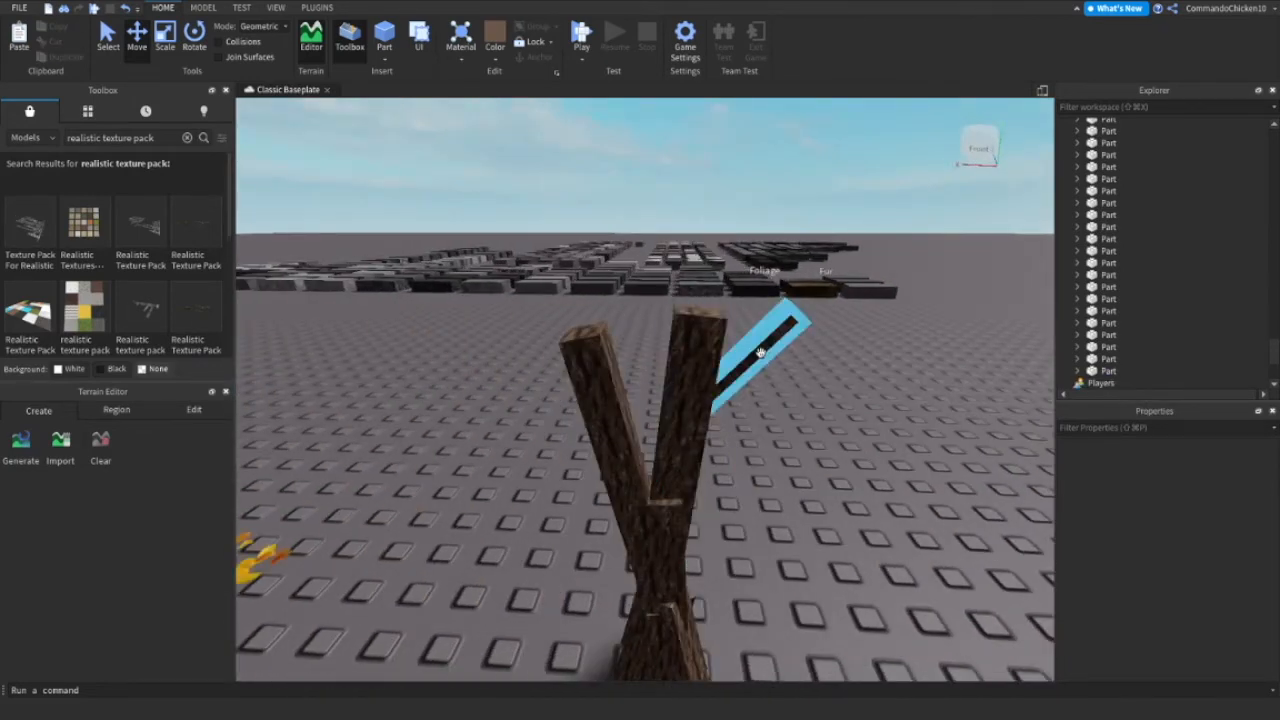
left_click(761, 352)
key("super+d")
left_click_drag(814, 371, 740, 366)
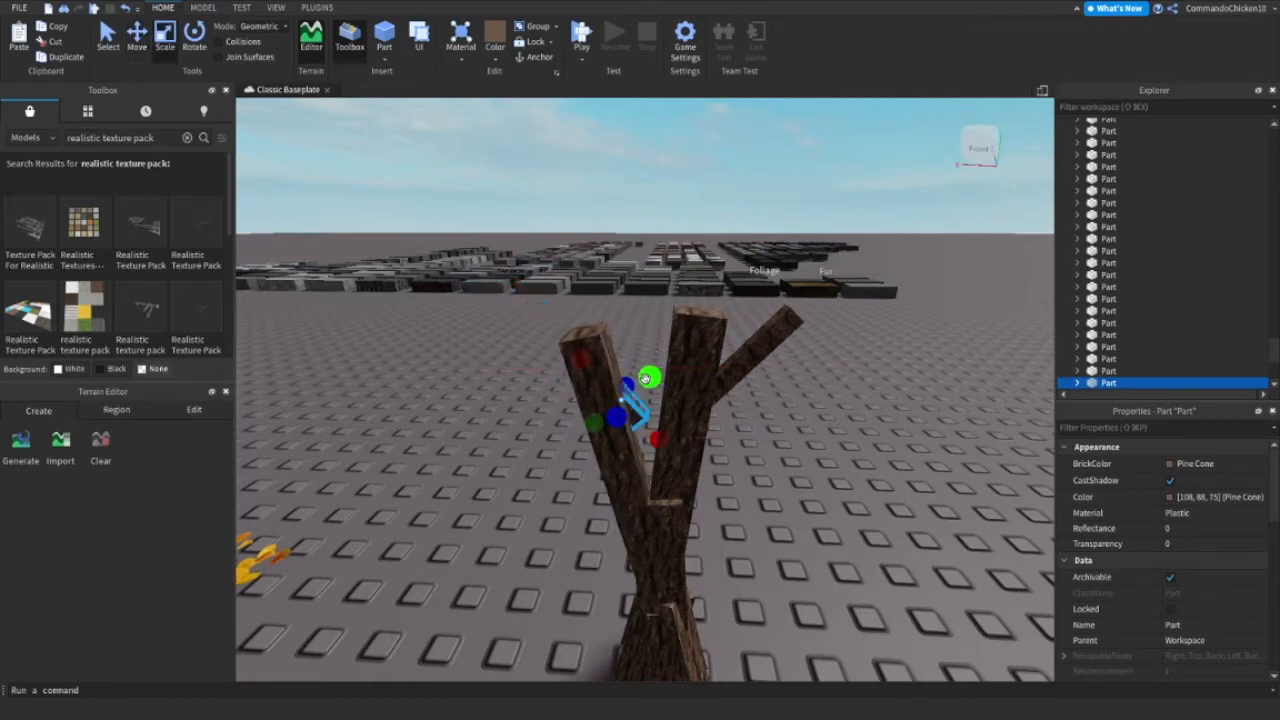
left_click_drag(661, 440, 688, 468)
Adjust the rotation and position of the small twig between the two upper branches.
left_click(878, 501)
scroll(878, 501, "down", 3)
right_click_drag(878, 501, 883, 505)
scroll(588, 464, "up", 3)
right_click_drag(588, 464, 588, 464)
scroll(588, 465, "down", 5)
left_click(648, 345)
key("ctrl+4")
left_click_drag(580, 416, 600, 428)
key("ctrl+2")
left_click(785, 422)
Select all the wooden parts of the tree and group them into one model.
right_click_drag(785, 422, 795, 427)
key("d")
scroll(785, 422, "down", 3)
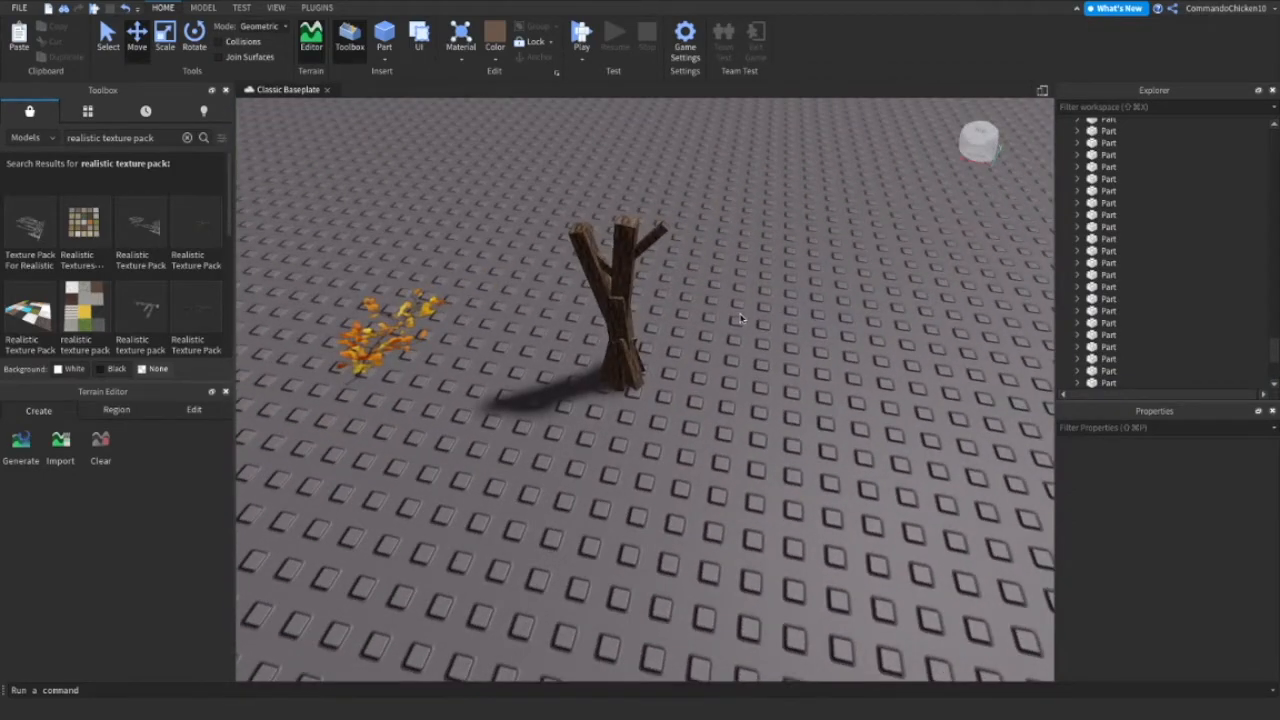
scroll(740, 318, "down", 3)
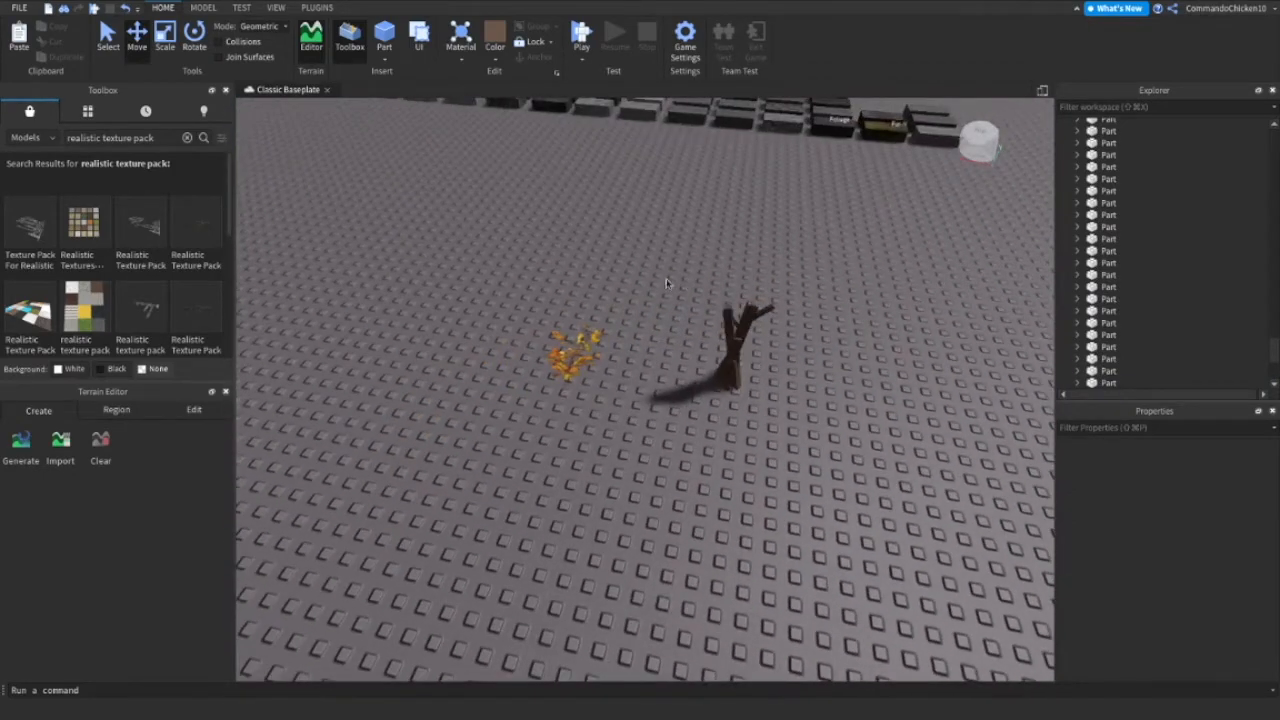
left_click(732, 345)
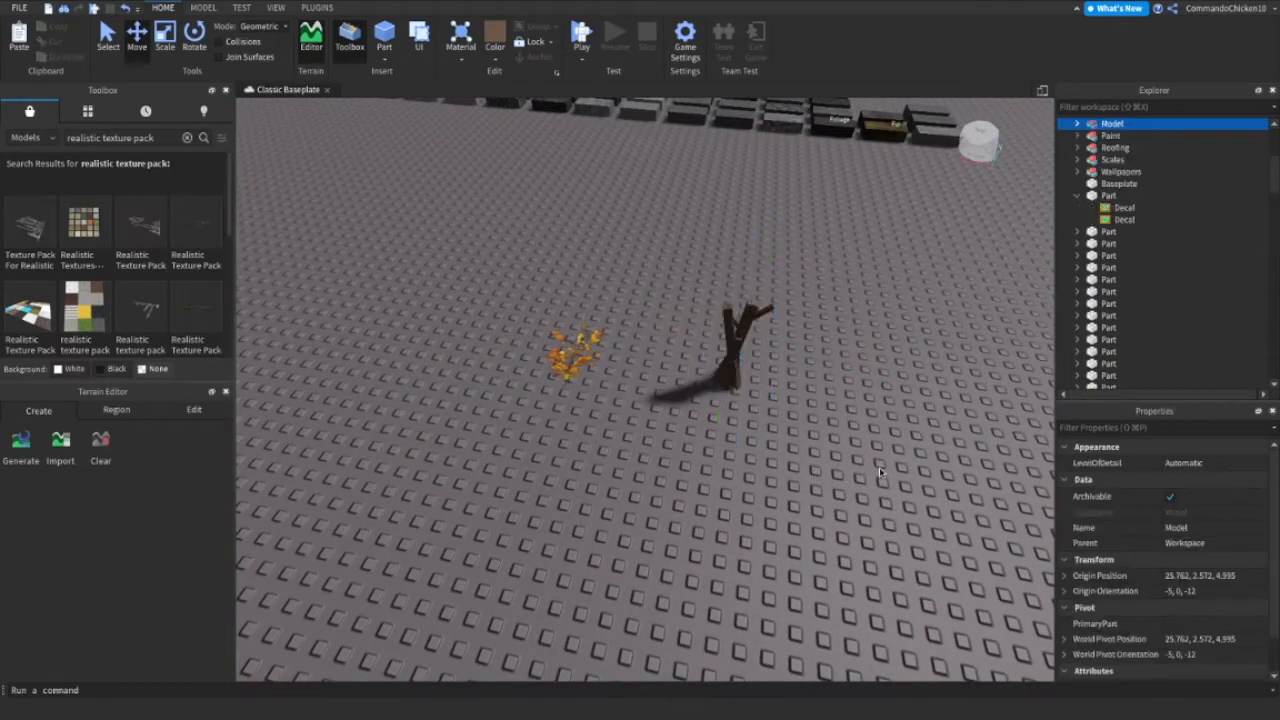
Move the tree model sideways and lower it into the baseplate.
scroll(879, 472, "up", 4)
right_click_drag(879, 472, 694, 506)
left_click_drag(694, 506, 776, 480)
right_click_drag(776, 480, 776, 394)
left_click_drag(739, 408, 739, 425)
left_click(867, 468)
Insert a cylinder on the empty baseplate near the tree and tilt it upright.
scroll(880, 506, "down", 3)
right_click_drag(867, 468, 990, 600)
scroll(880, 506, "up", 5)
scroll(880, 507, "down", 5)
key("s")
key("w")
key("s")
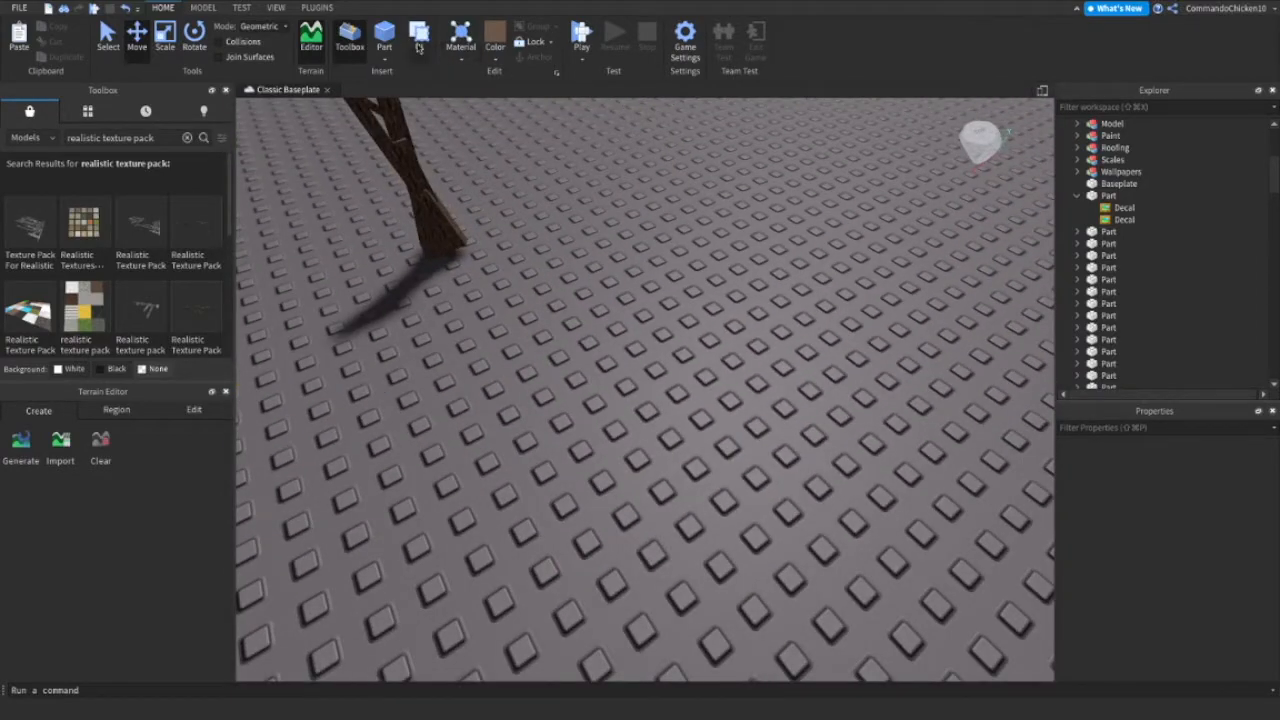
left_click(384, 60)
left_click(400, 122)
key("super+t")
left_click_drag(630, 345, 614, 340)
Apply the brown bark textures to the upright cylinder.
right_click(614, 310)
left_click(656, 369)
left_click(690, 385)
right_click_drag(690, 385, 640, 310)
left_click(706, 394)
Make the bark-textured cylinder taller and thicker to serve as a round trunk.
key("super+3")
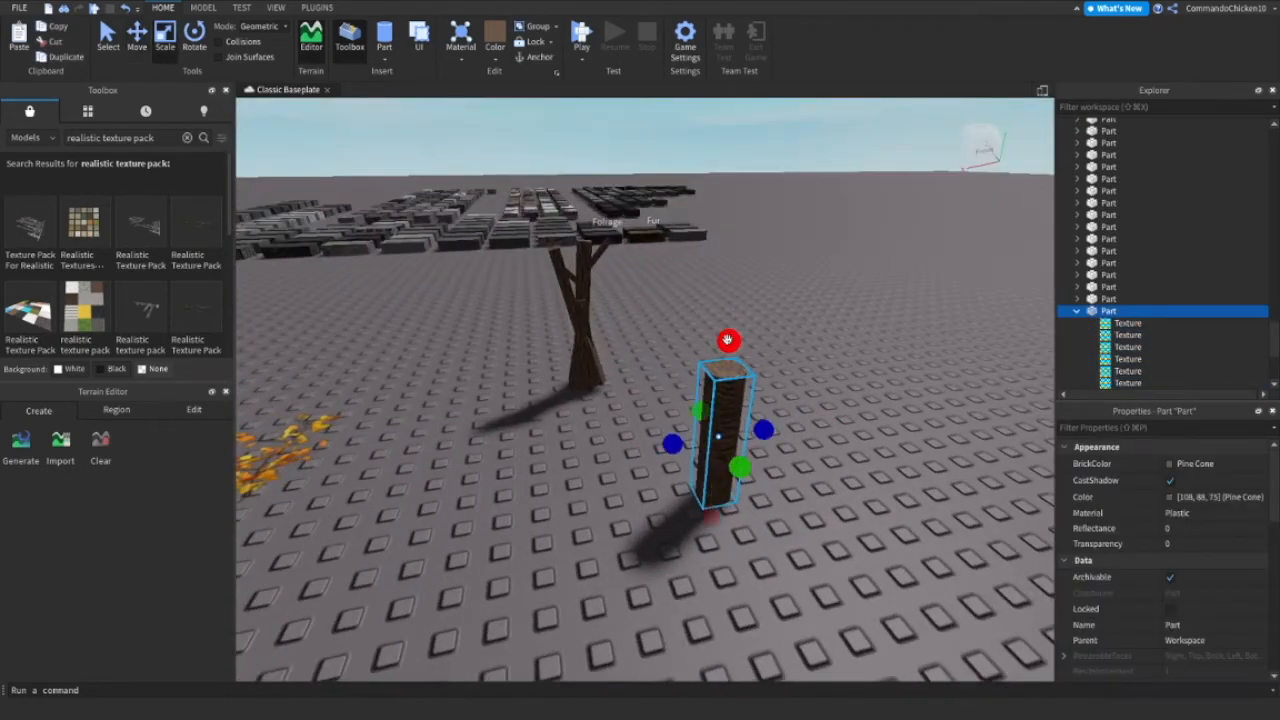
left_click_drag(727, 284, 729, 267)
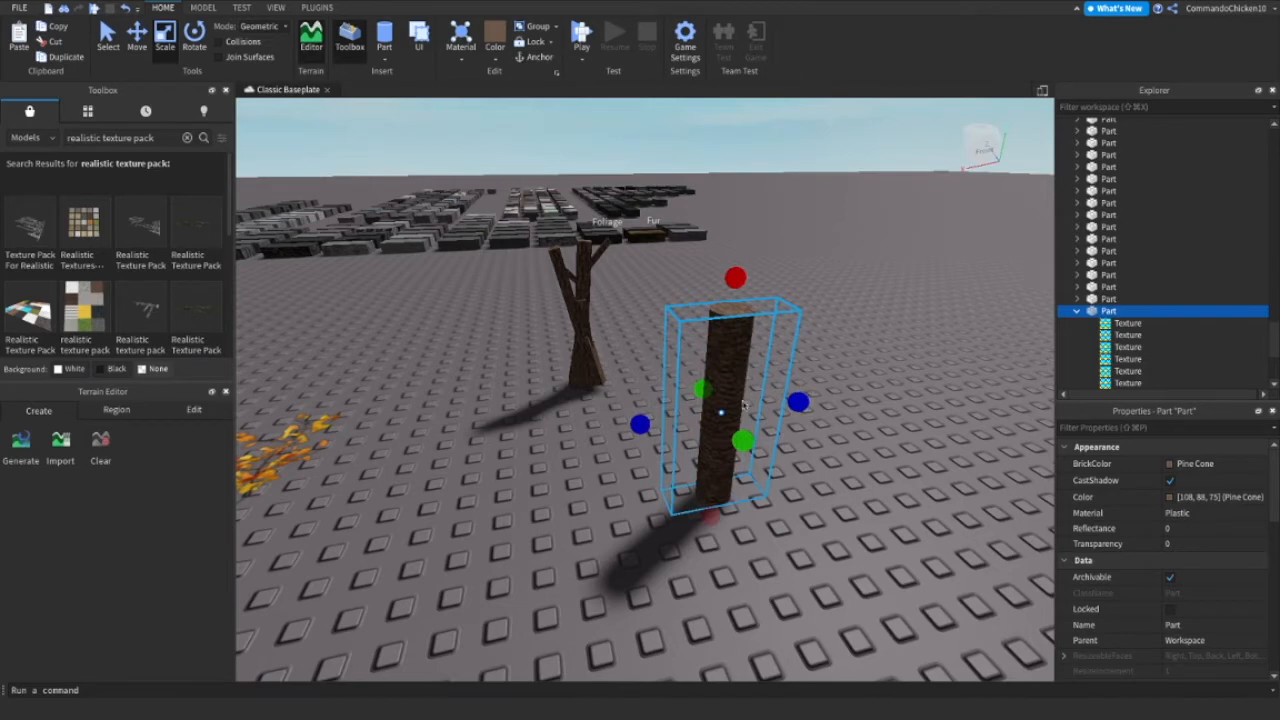
left_click_drag(743, 442, 750, 450)
Duplicate the cylinder trunk, tilt the copy outward as a branch, raise it and make it narrower.
key("ctrl+d")
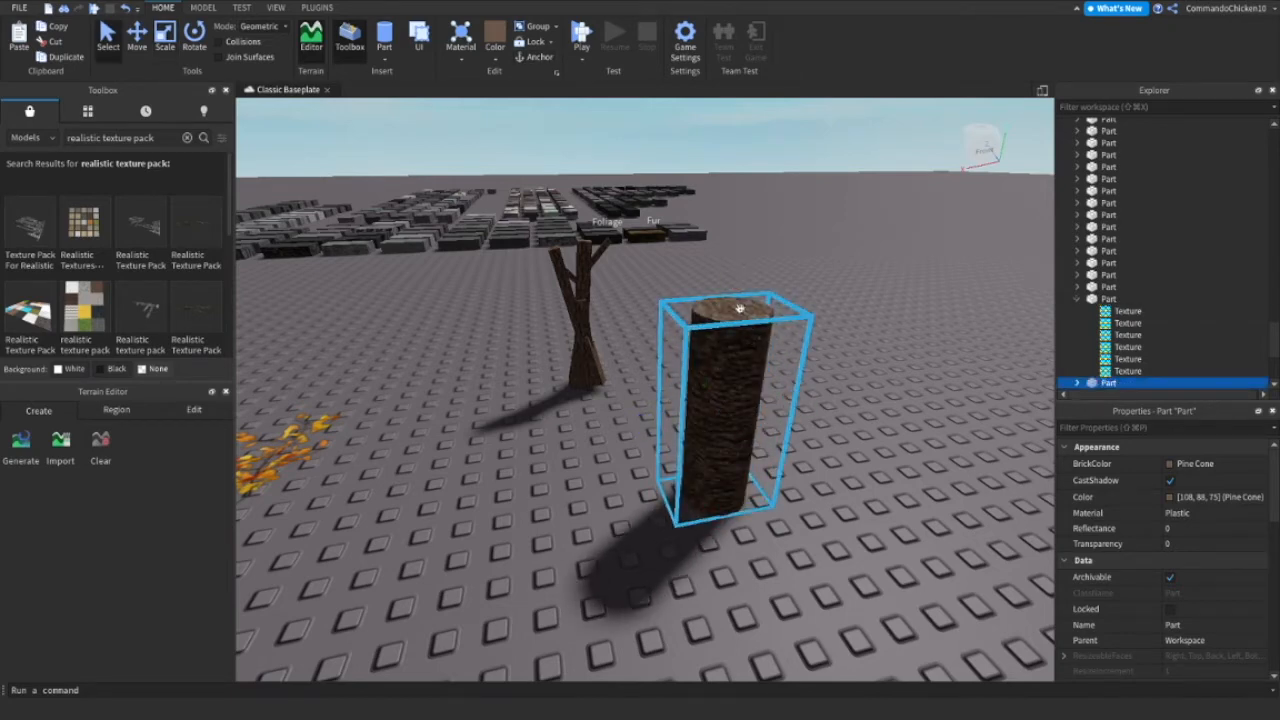
key("ctrl+4")
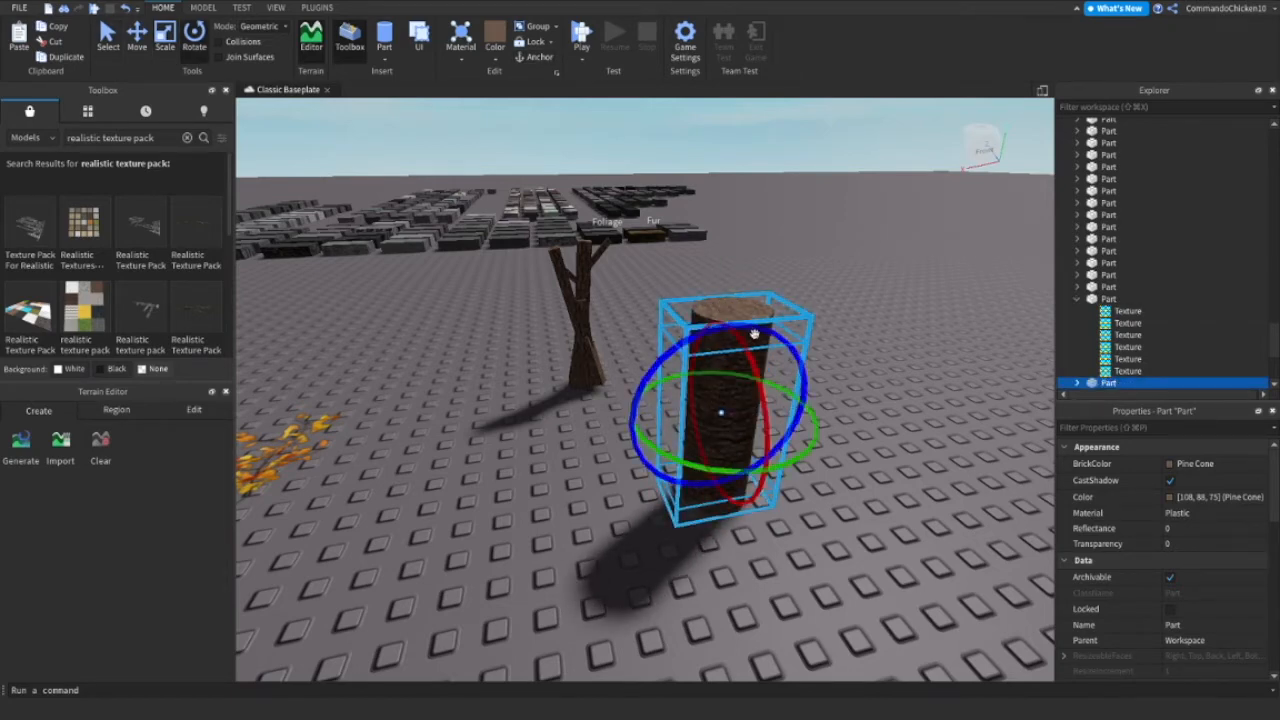
left_click_drag(820, 398, 887, 388)
left_click_drag(803, 298, 803, 269)
key("ctrl+3")
left_click_drag(857, 369, 808, 362)
Resize the tilted cylinder branch so it projects only slightly from the round trunk.
left_click(867, 376)
right_click_drag(867, 376, 782, 322)
key("d")
left_click(787, 338)
left_click_drag(803, 307, 789, 330)
left_click(709, 374)
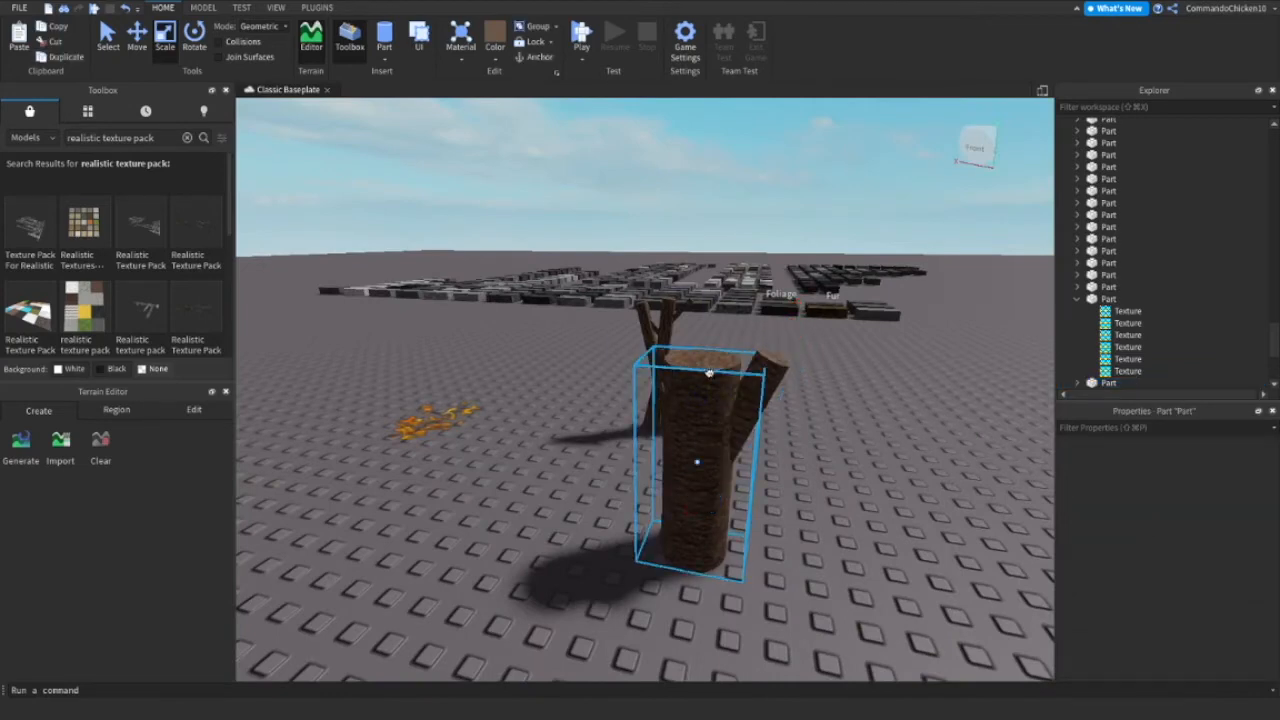
Make the upright bark-textured cylinder trunk narrower with the Scale tool.
left_click_drag(617, 452, 648, 454)
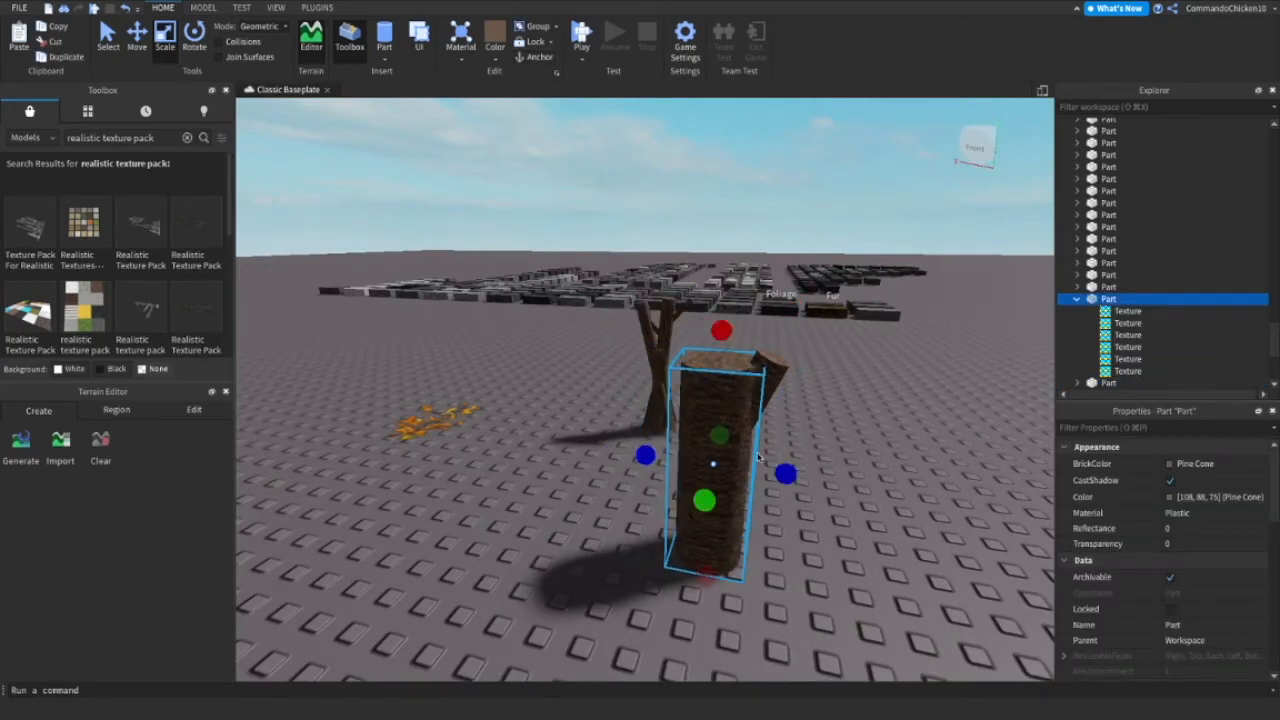
left_click_drag(708, 499, 706, 497)
left_click(846, 500)
scroll(894, 511, "up", 5)
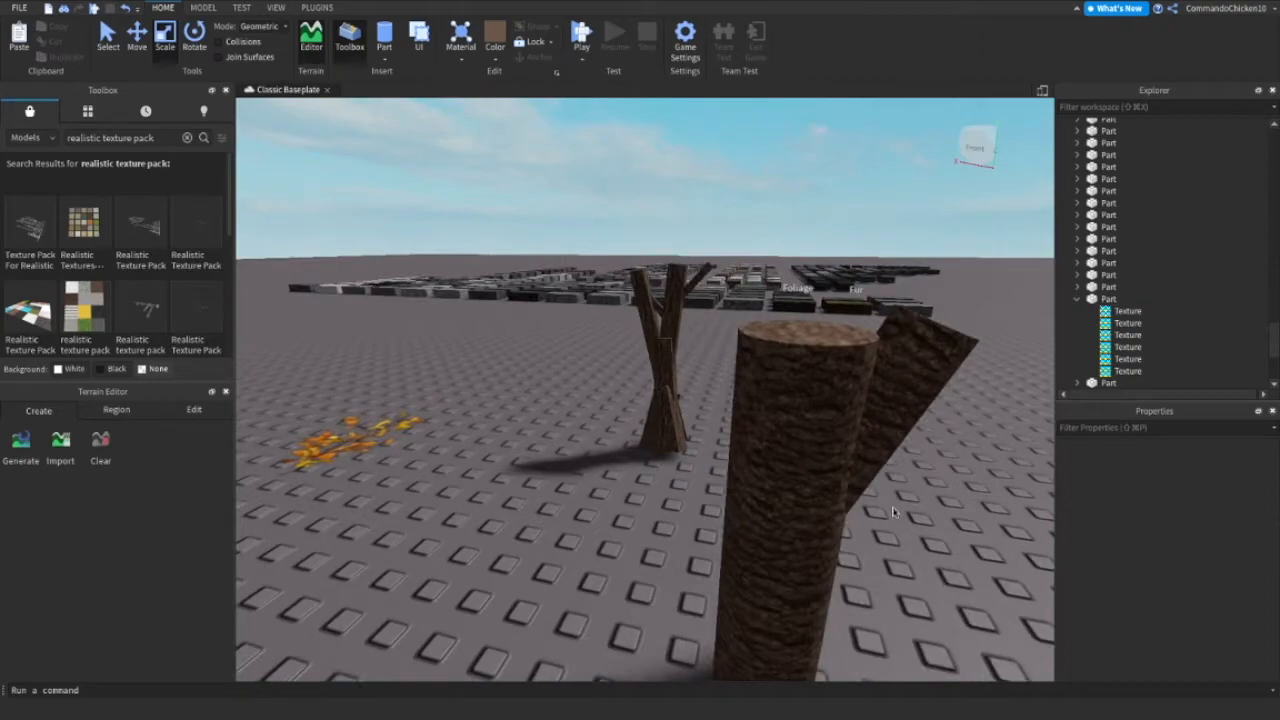
right_click_drag(894, 511, 870, 580)
scroll(623, 308, "down", 5)
Delete the round cylinder trunk and its tilted cylinder branch.
left_click(681, 335)
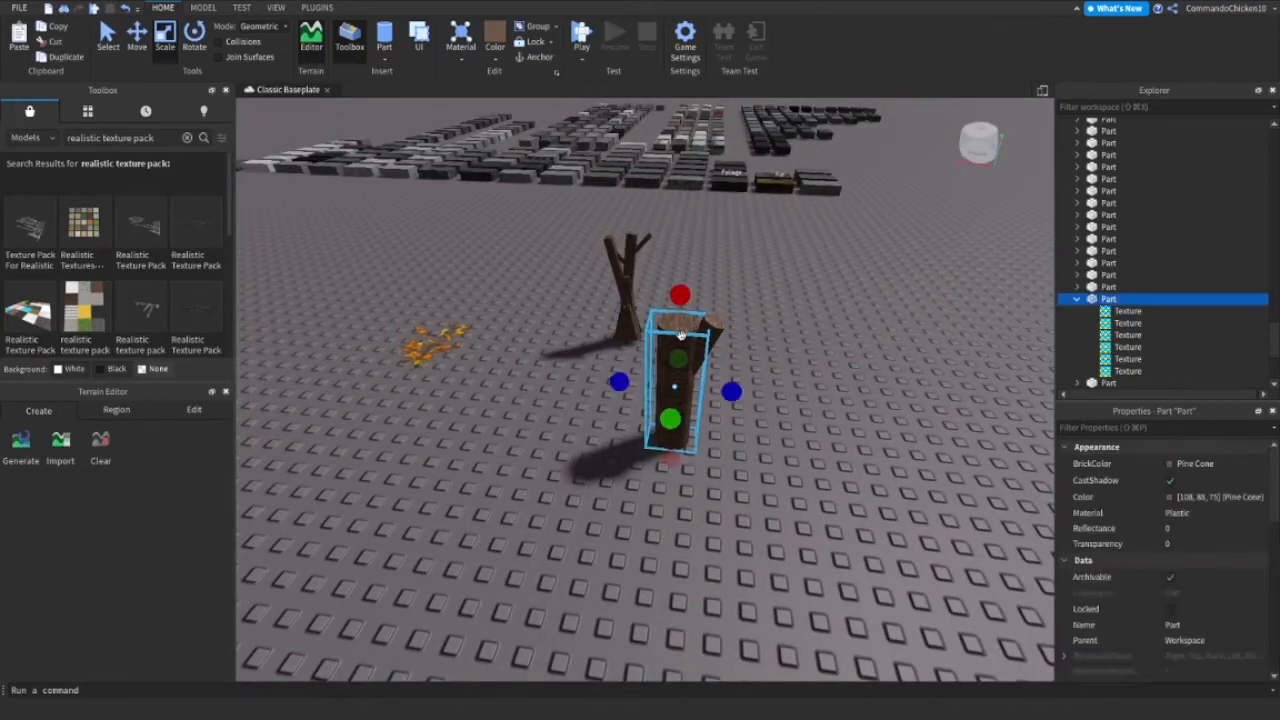
key("Delete")
left_click(704, 345)
key("Delete")
right_click_drag(742, 388, 866, 430)
scroll(733, 348, "up", 5)
scroll(829, 420, "up", 3)
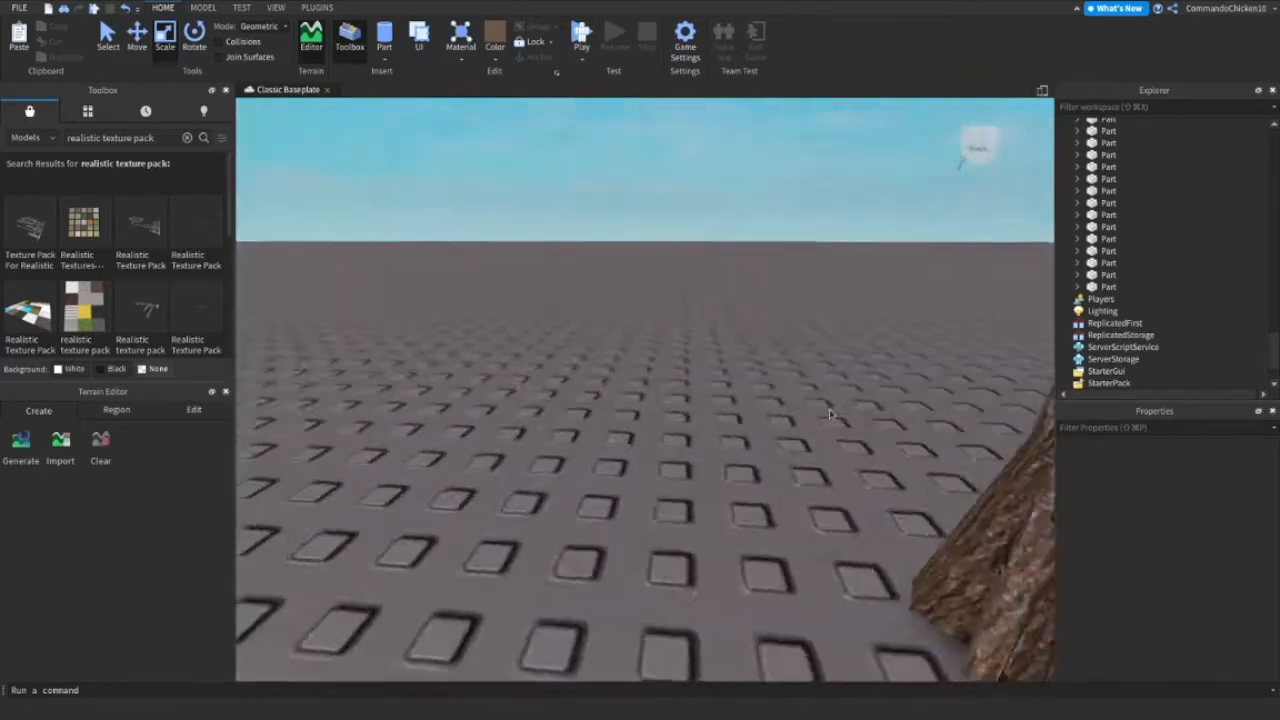
Move the transparent orange-leaf part from the ground onto the tree and raise it to the branches.
key("s")
left_click_drag(740, 323, 590, 470)
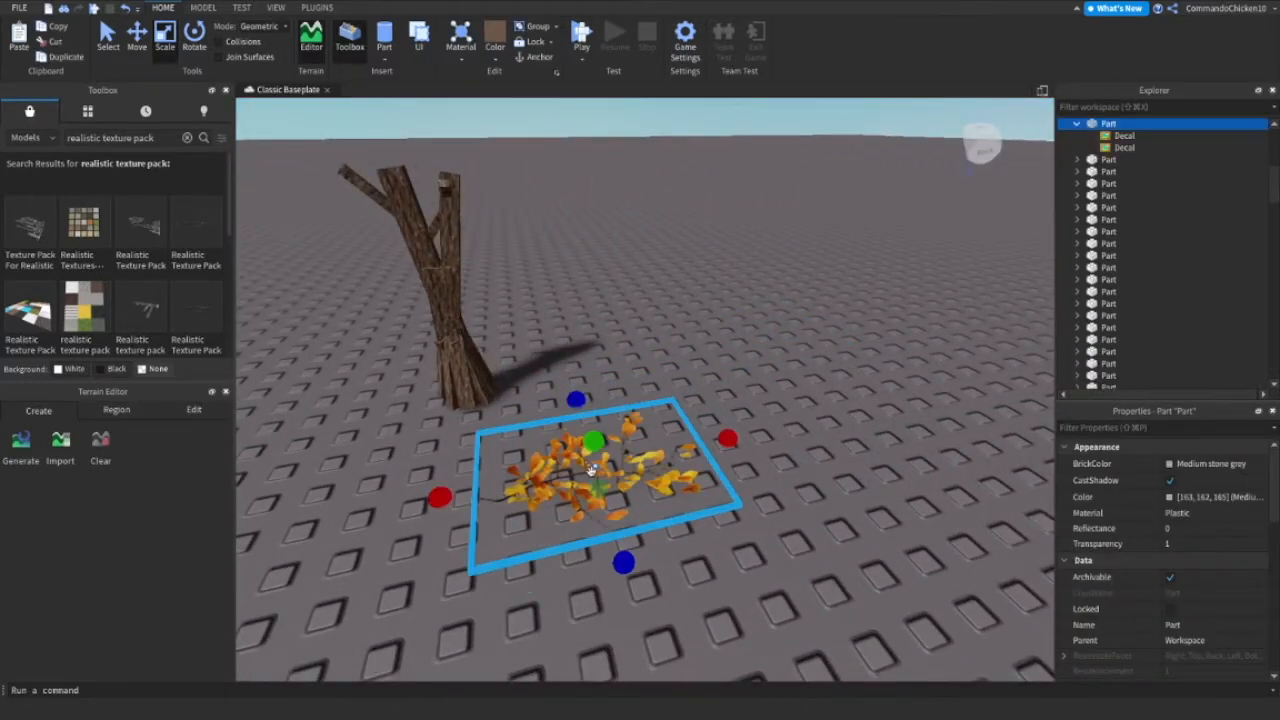
right_click_drag(797, 334, 807, 357)
left_click(821, 247)
scroll(821, 247, "up", 3)
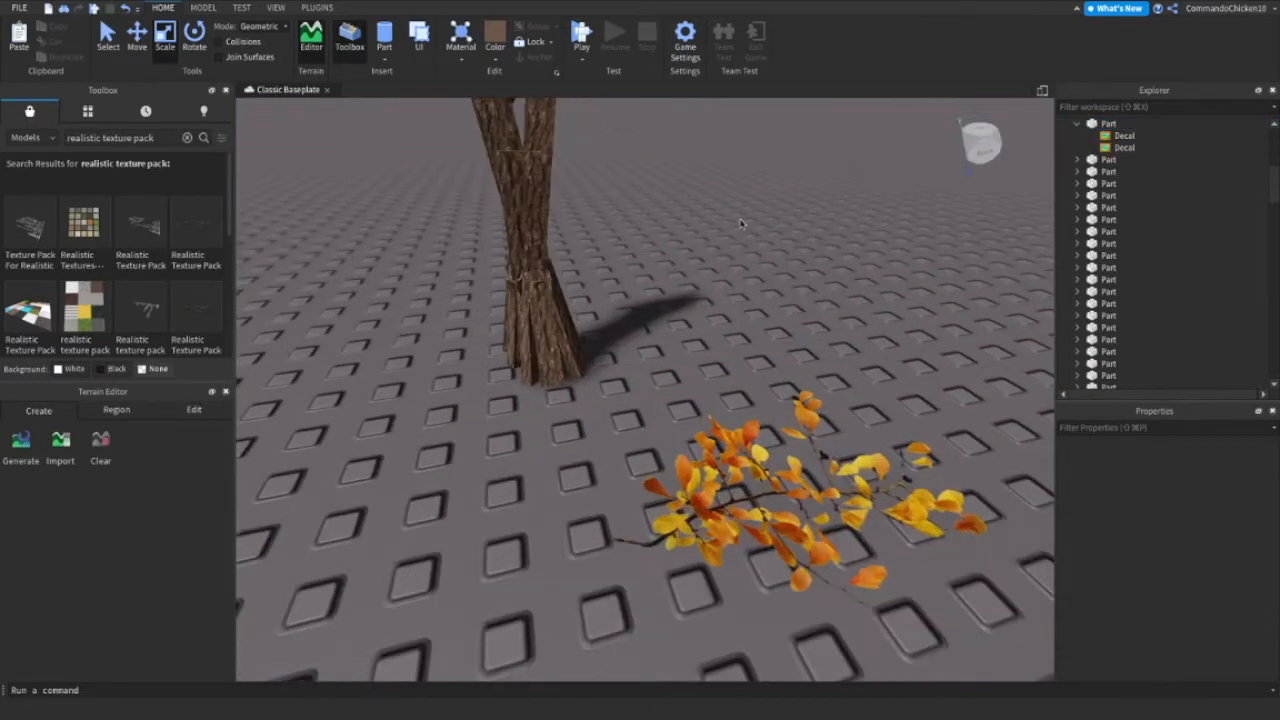
left_click(777, 458)
scroll(777, 458, "down", 6)
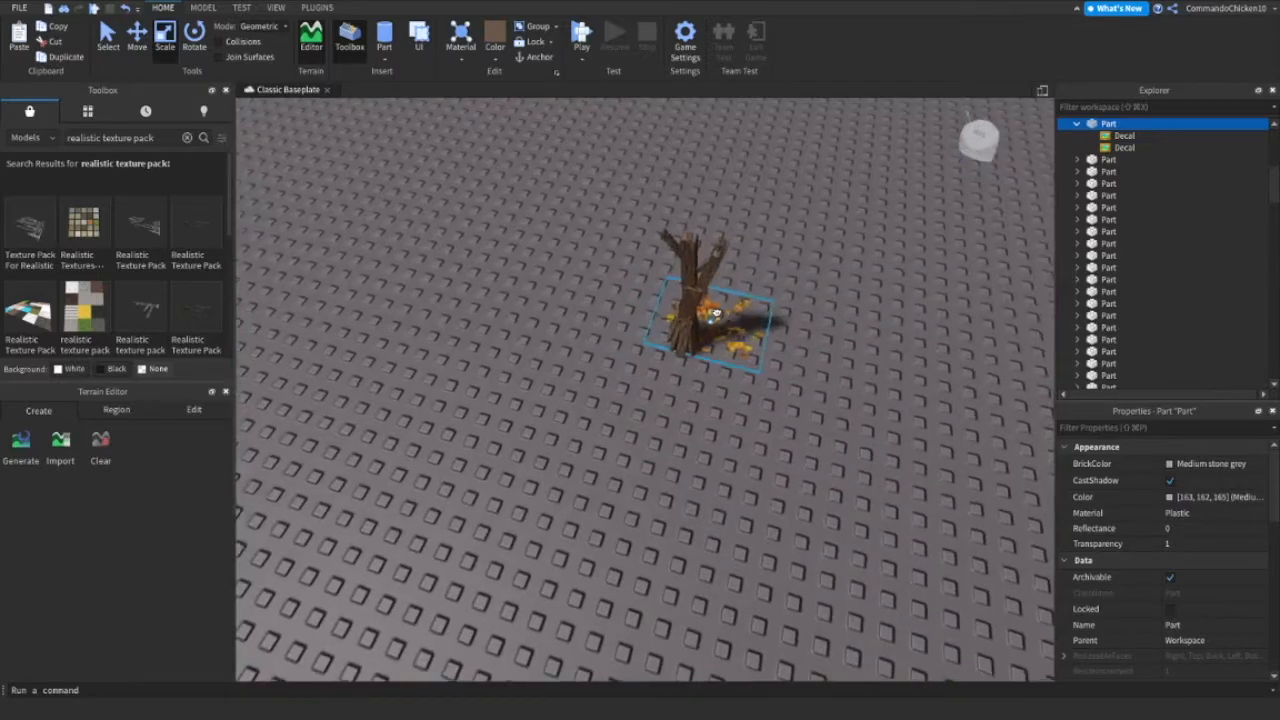
left_click(853, 295)
scroll(850, 285, "up", 10)
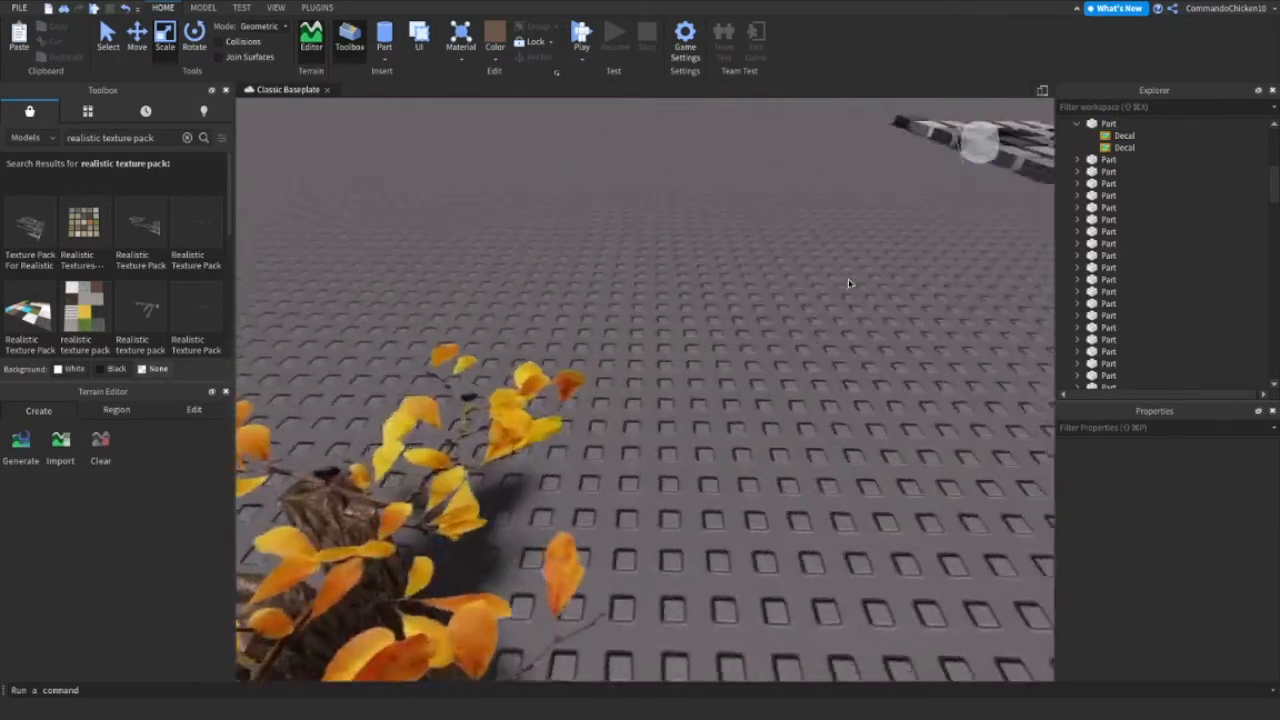
Rotate the leaf part upright and position it at the top of the tree's branches.
scroll(848, 283, "down", 5)
scroll(624, 352, "up", 2)
left_click(624, 352)
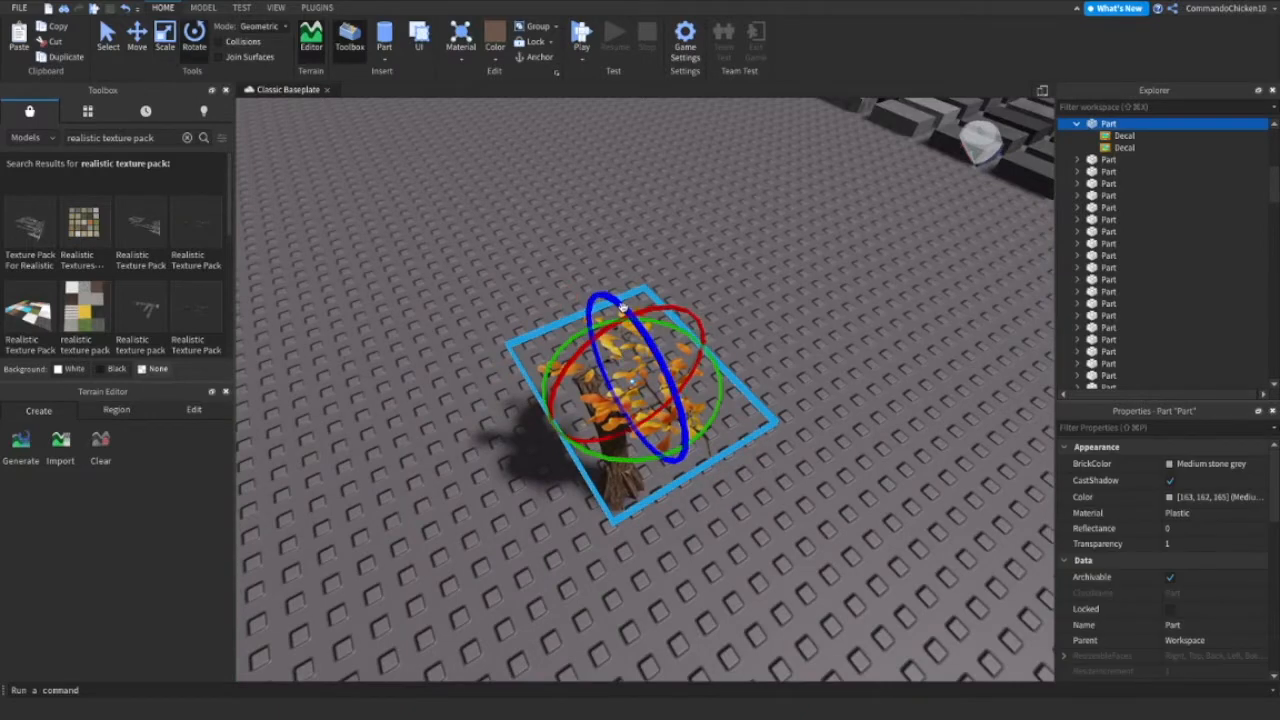
left_click_drag(619, 302, 650, 370)
key("ctrl+2")
left_click_drag(578, 398, 615, 435)
key("ctrl+4")
Duplicate the upright leaf part and rotate the copy about the vertical axis so the two parts cross.
left_click(764, 381)
right_click_drag(764, 381, 715, 330)
left_click(686, 300)
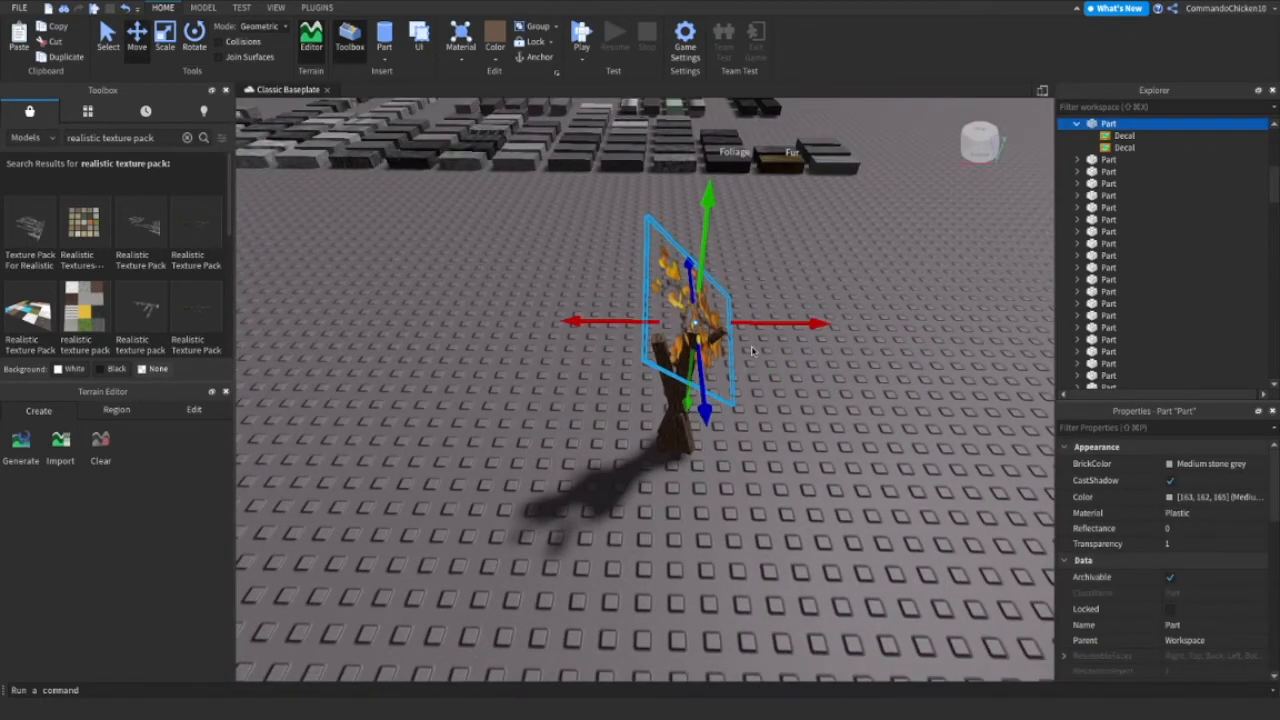
left_click_drag(766, 323, 690, 320)
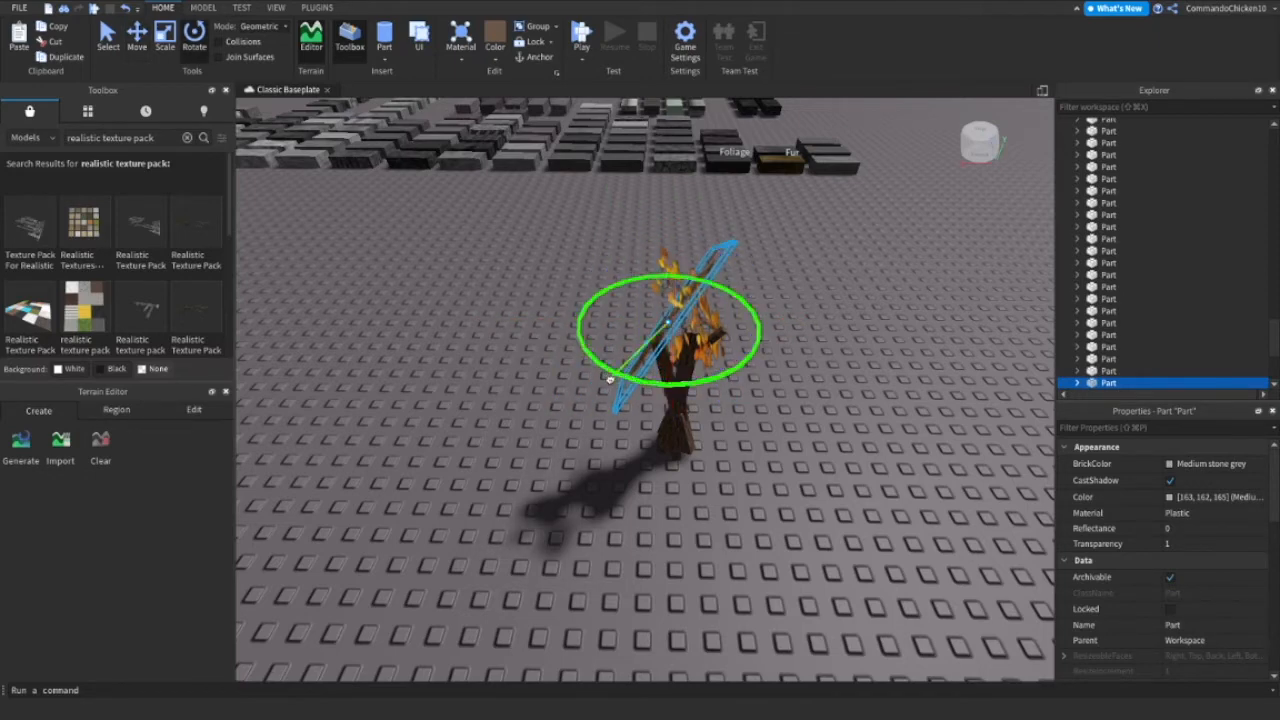
Duplicate the crossed pair of leaf parts, rotate the copies, and shift them upward and sideways around the branches.
left_click(700, 325, "shift")
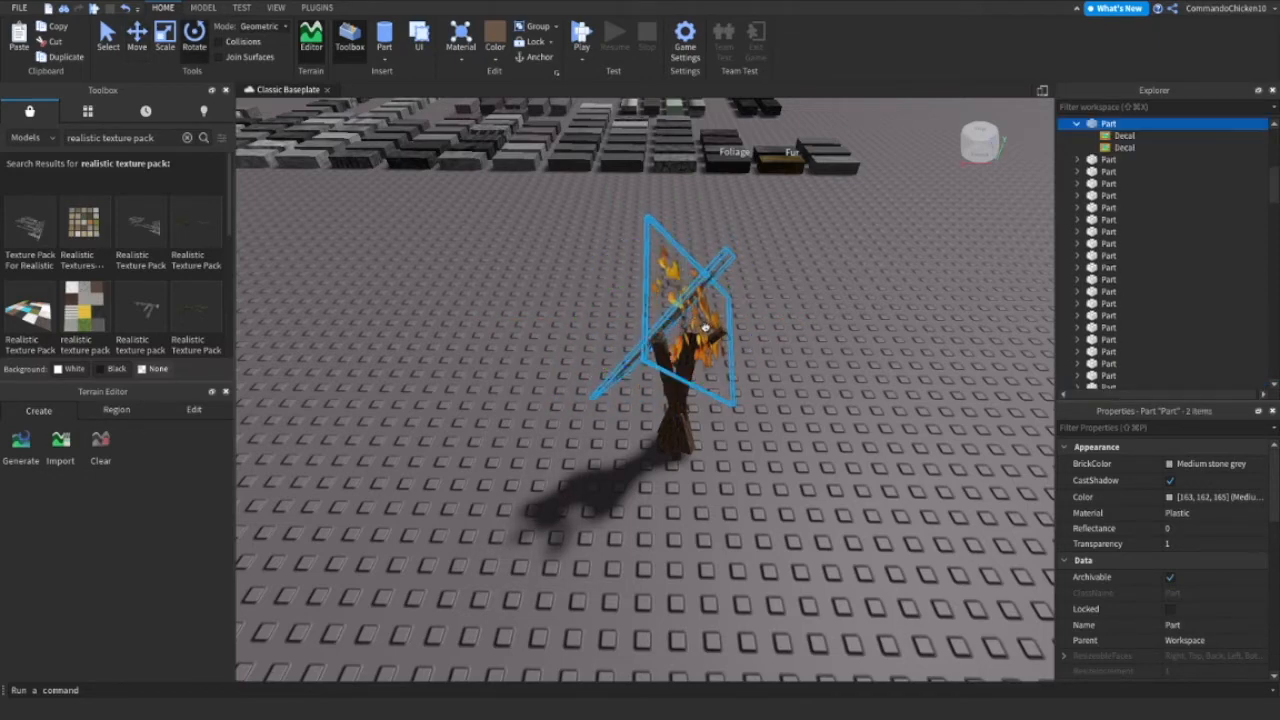
key("super+2")
key("super+d")
left_click_drag(668, 362, 748, 389)
key("super+4")
key("ctrl+2")
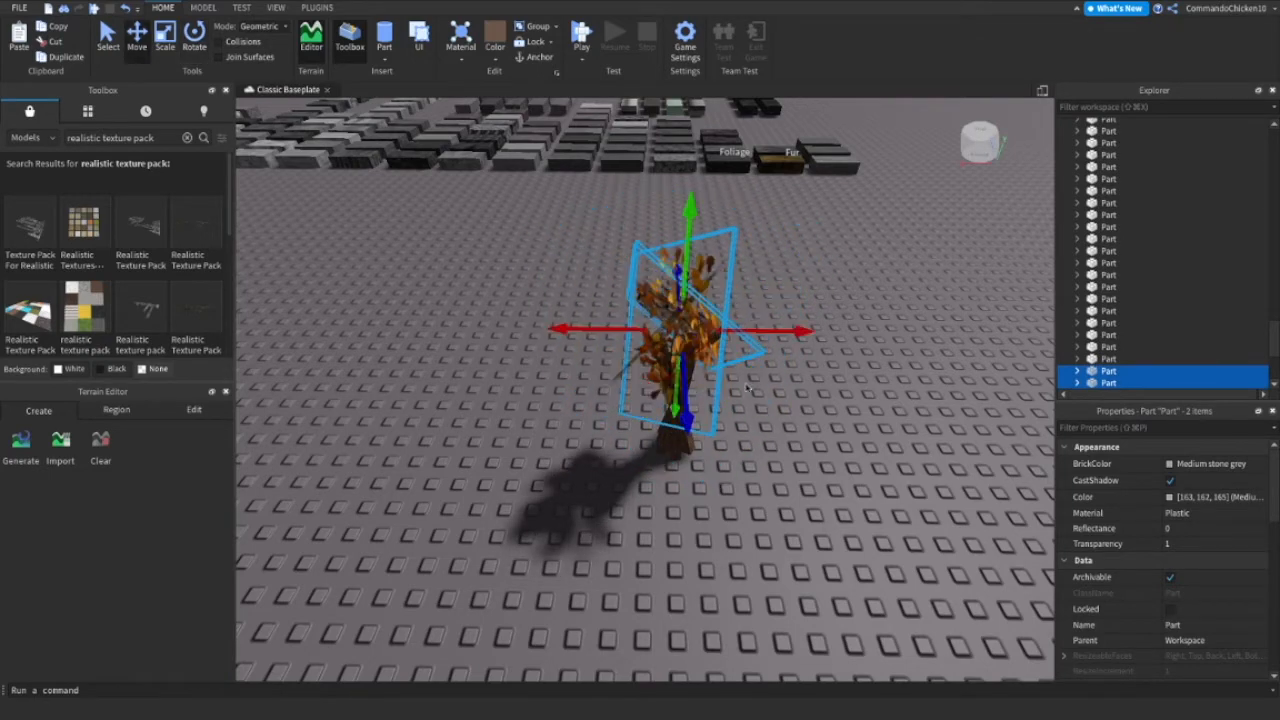
left_click_drag(686, 240, 688, 231)
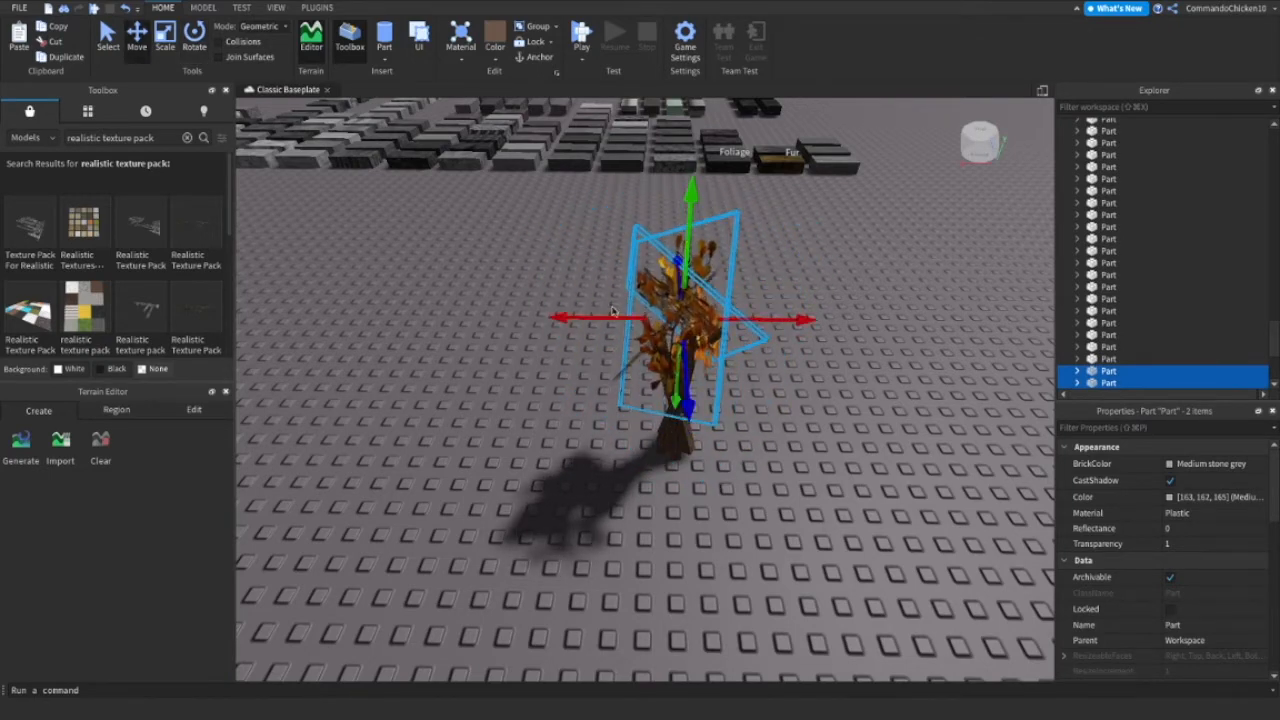
left_click_drag(613, 311, 578, 313)
Duplicate the four leaf parts, move the copies to the opposite side of the crown, and rotate them at a different angle.
left_click_drag(560, 225, 720, 390)
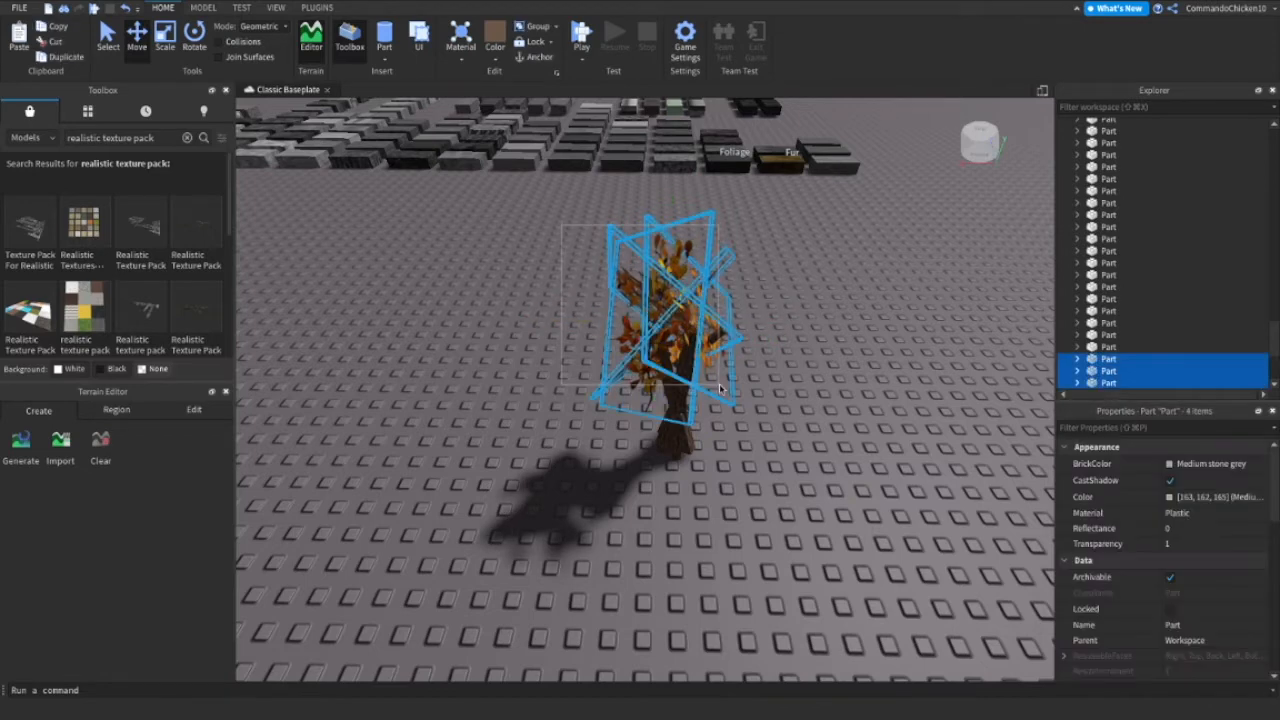
key("e")
left_click_drag(746, 374, 802, 373)
key("super+4")
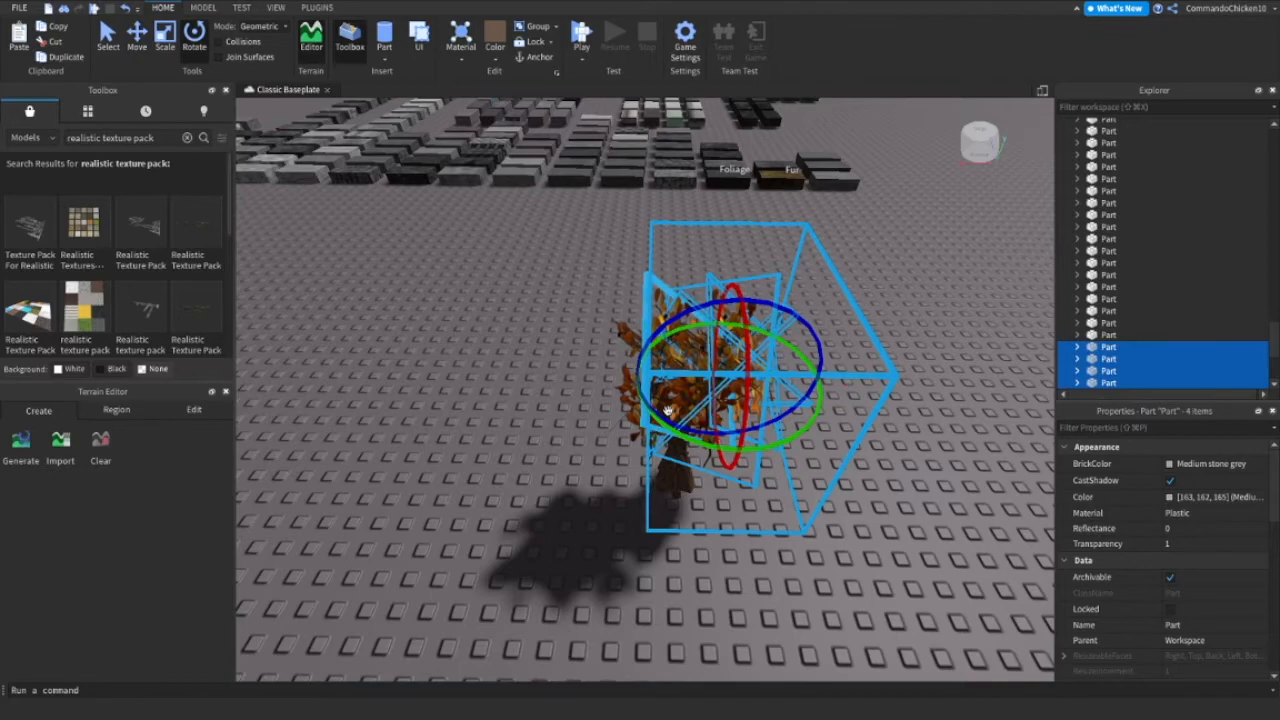
left_click_drag(672, 427, 788, 418)
key("ctrl+2")
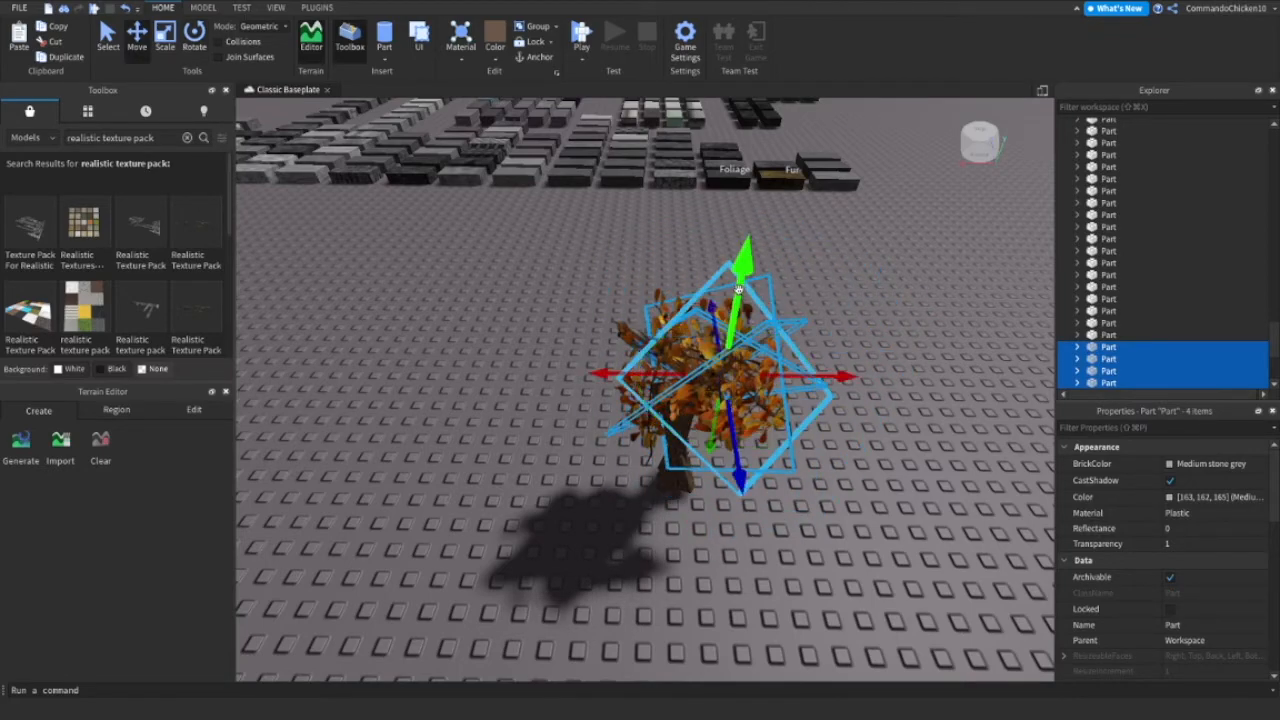
Duplicate all eight leaf parts without the trunk and arrange the copies to fill out the crown.
left_click(602, 277)
left_click(763, 440)
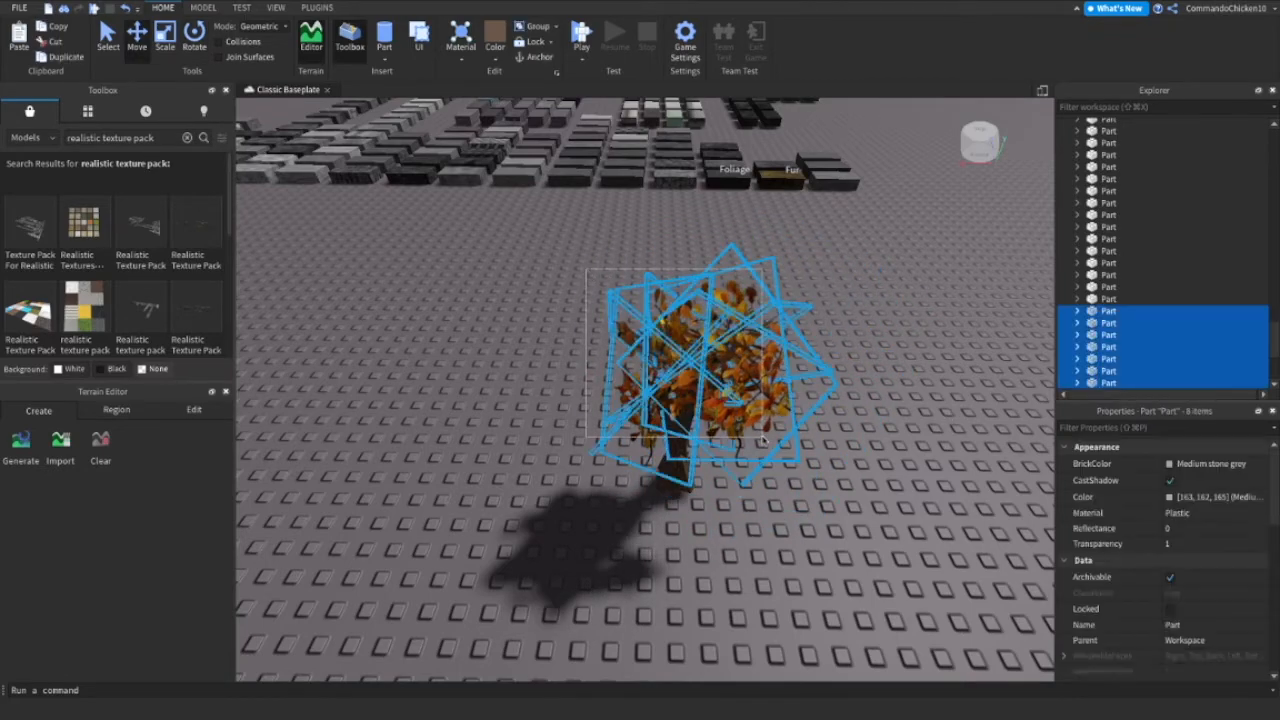
scroll(763, 440, "up", 10)
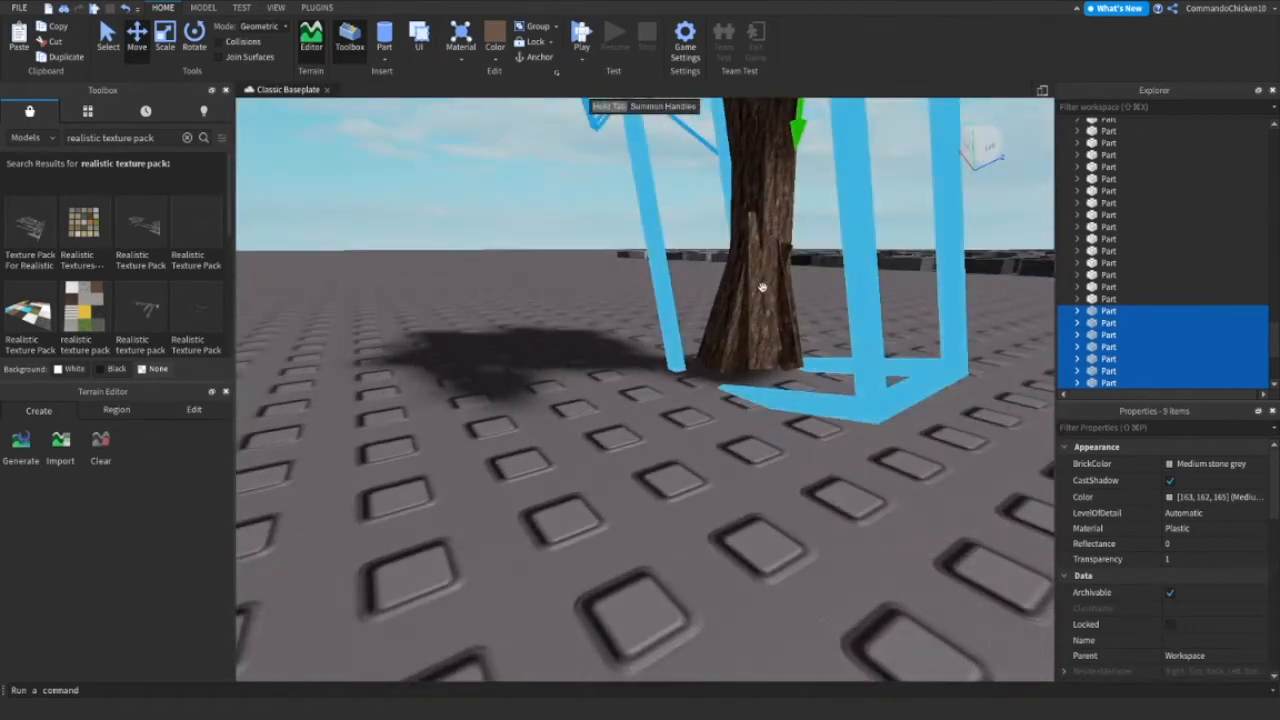
scroll(762, 288, "down", 10)
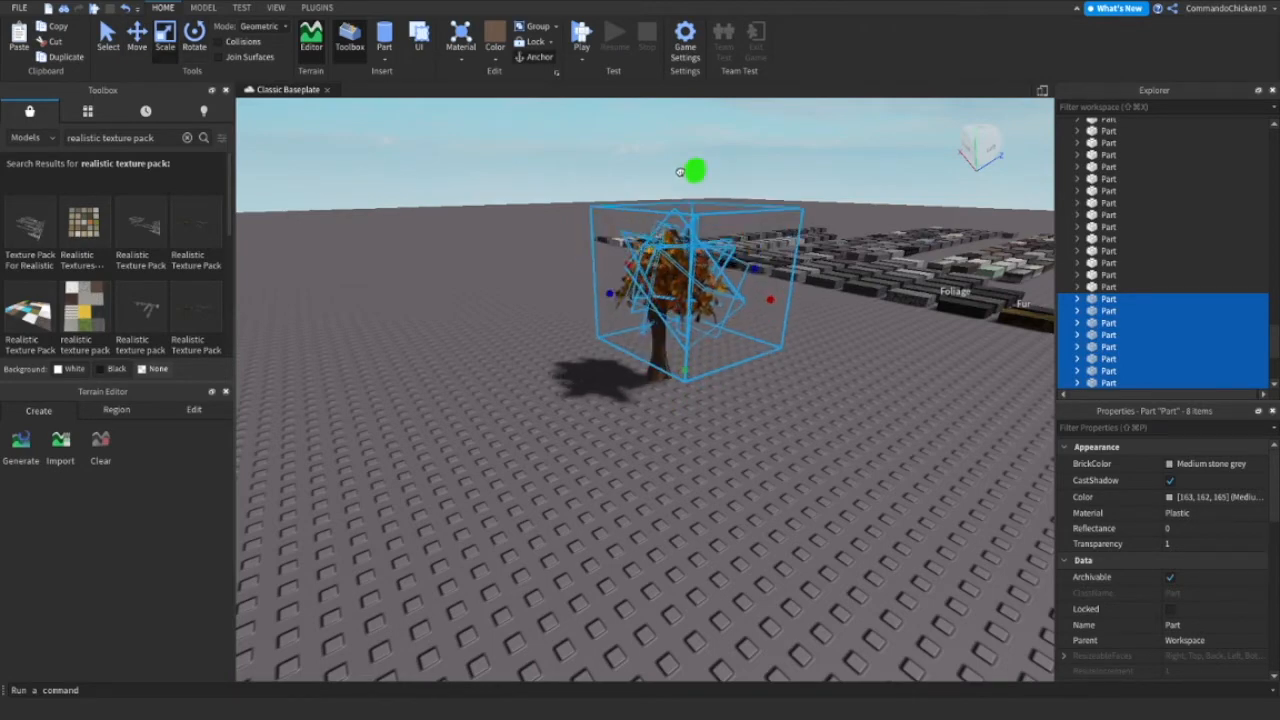
left_click(831, 520)
Select all sixteen leaf parts without the trunk and shift the crown sideways to center it over the trunk.
right_click_drag(831, 520, 780, 400)
scroll(760, 380, "up", 4)
scroll(700, 320, "down", 6)
right_click_drag(601, 114, 601, 214)
left_click_drag(601, 214, 776, 402)
scroll(595, 540, "up", 5)
right_click_drag(595, 540, 599, 262)
left_click(627, 312, "shift")
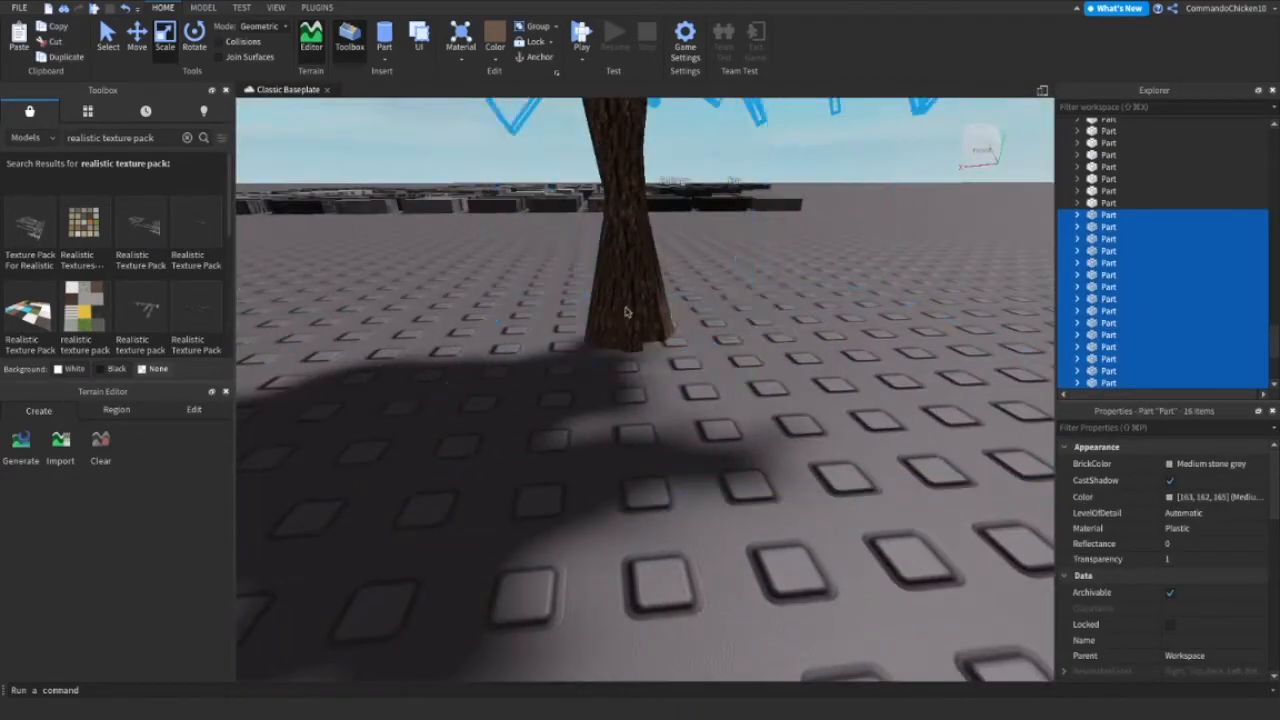
scroll(627, 312, "down", 5)
key("super+2")
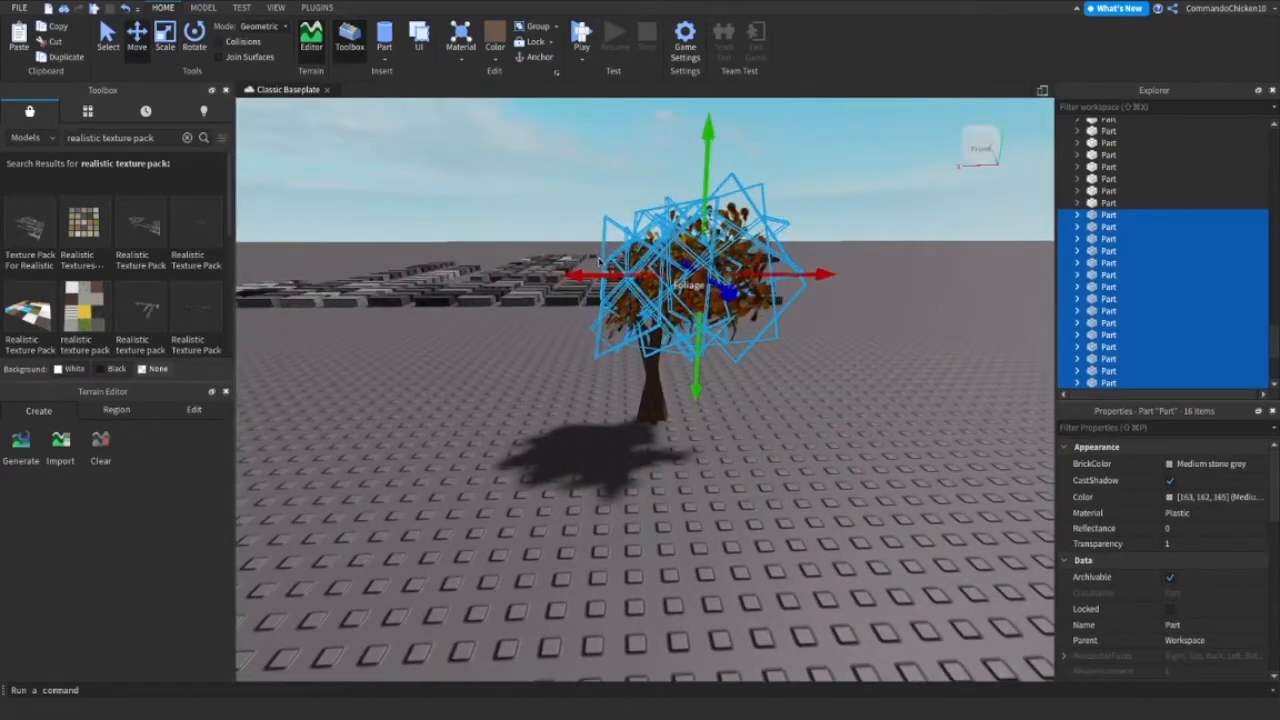
left_click_drag(585, 274, 550, 274)
Try to resize the whole foliage crown vertically.
key("ctrl+3")
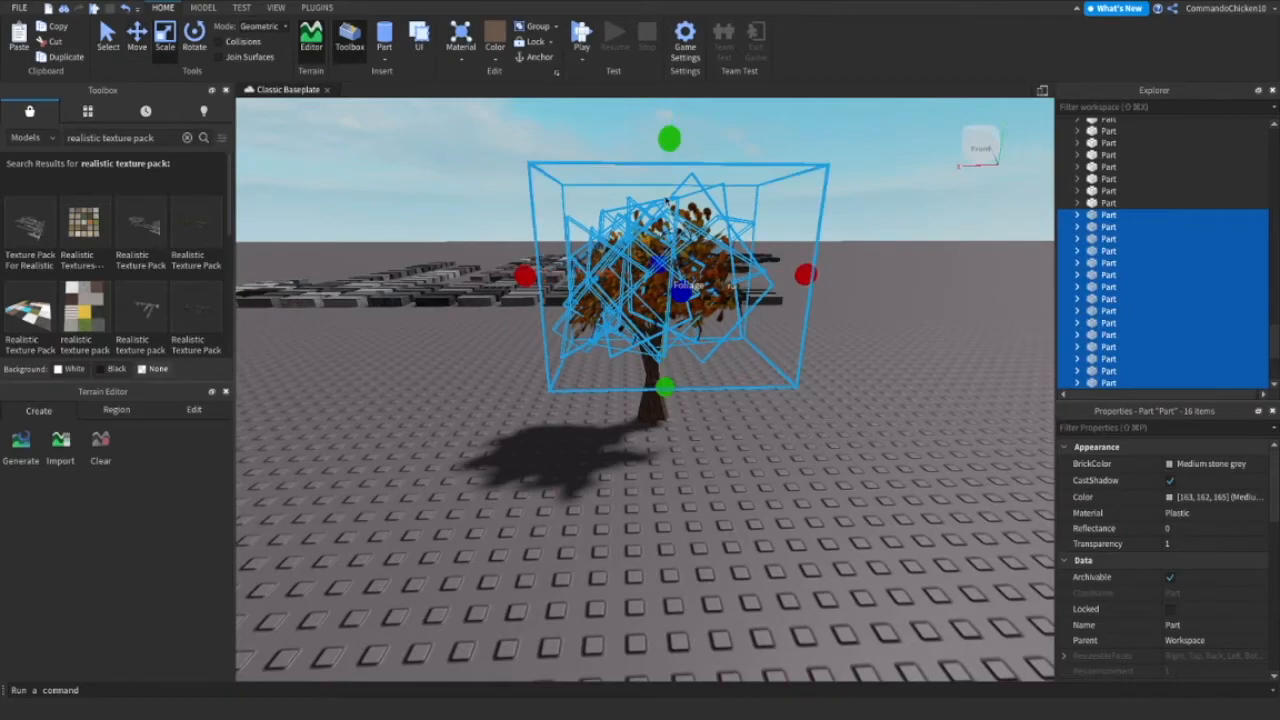
left_click_drag(668, 138, 651, 134)
right_click_drag(668, 138, 651, 134)
left_click_drag(651, 134, 667, 143)
left_click(845, 589)
right_click_drag(845, 589, 844, 642)
key("d")
key("w")
key("s")
key("super+z")
left_click(857, 677)
key("s")
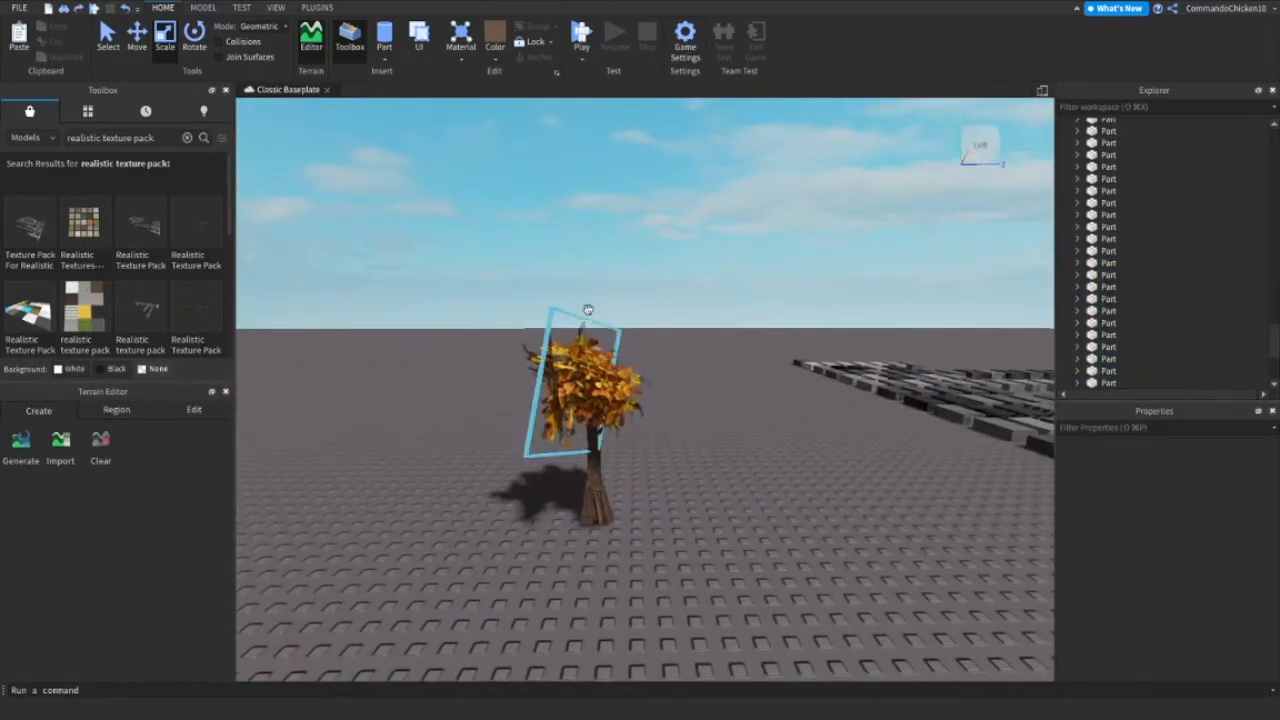
Duplicate the sixteen leaf parts, raise the copies, and rotate them to make the crown denser.
left_click(549, 329)
key("super+2")
left_click_drag(700, 381, 712, 391)
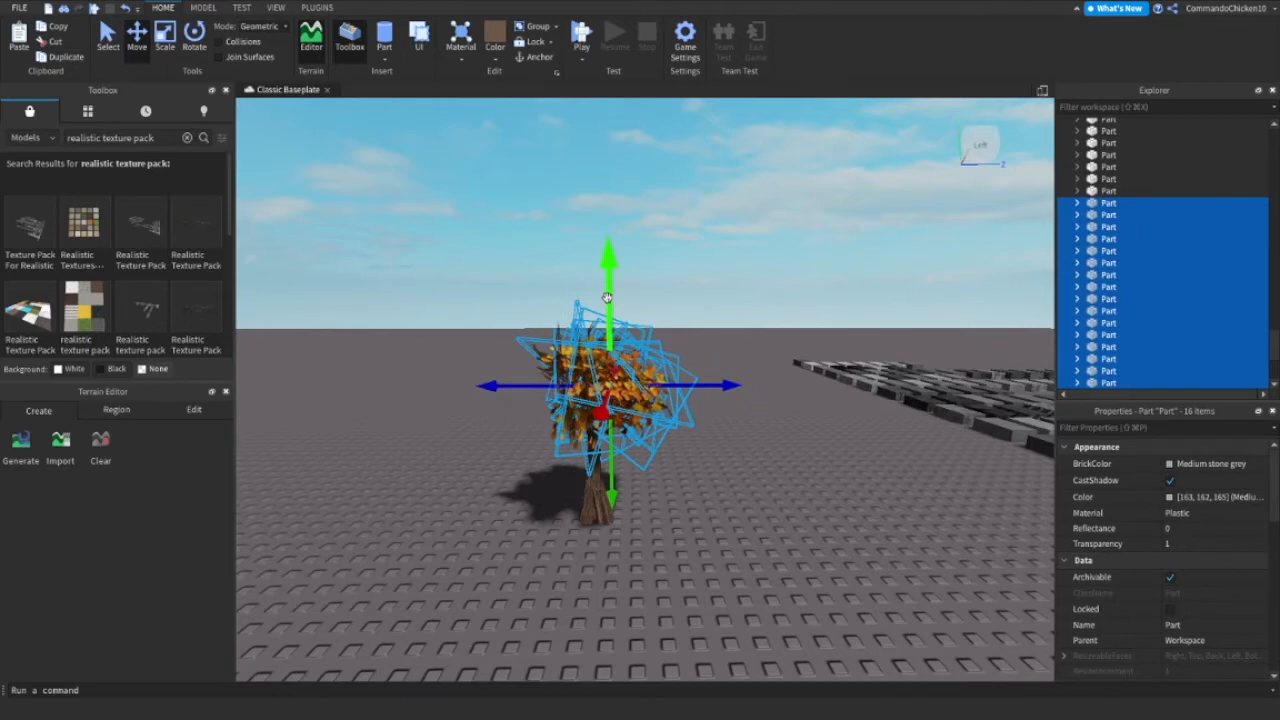
left_click_drag(607, 298, 605, 258)
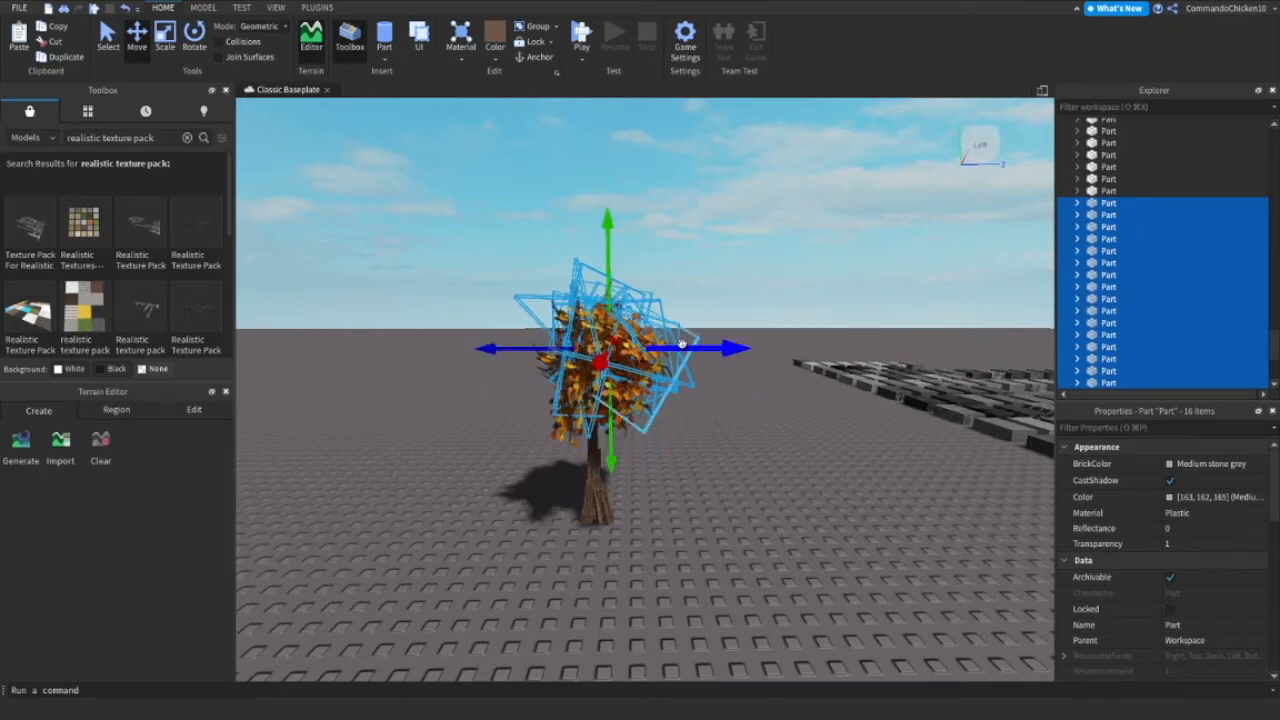
key("ctrl+4")
left_click_drag(656, 271, 531, 249)
key("ctrl+2")
key("ctrl+4")
left_click_drag(603, 304, 605, 342)
left_click(819, 411)
right_click_drag(819, 411, 819, 411)
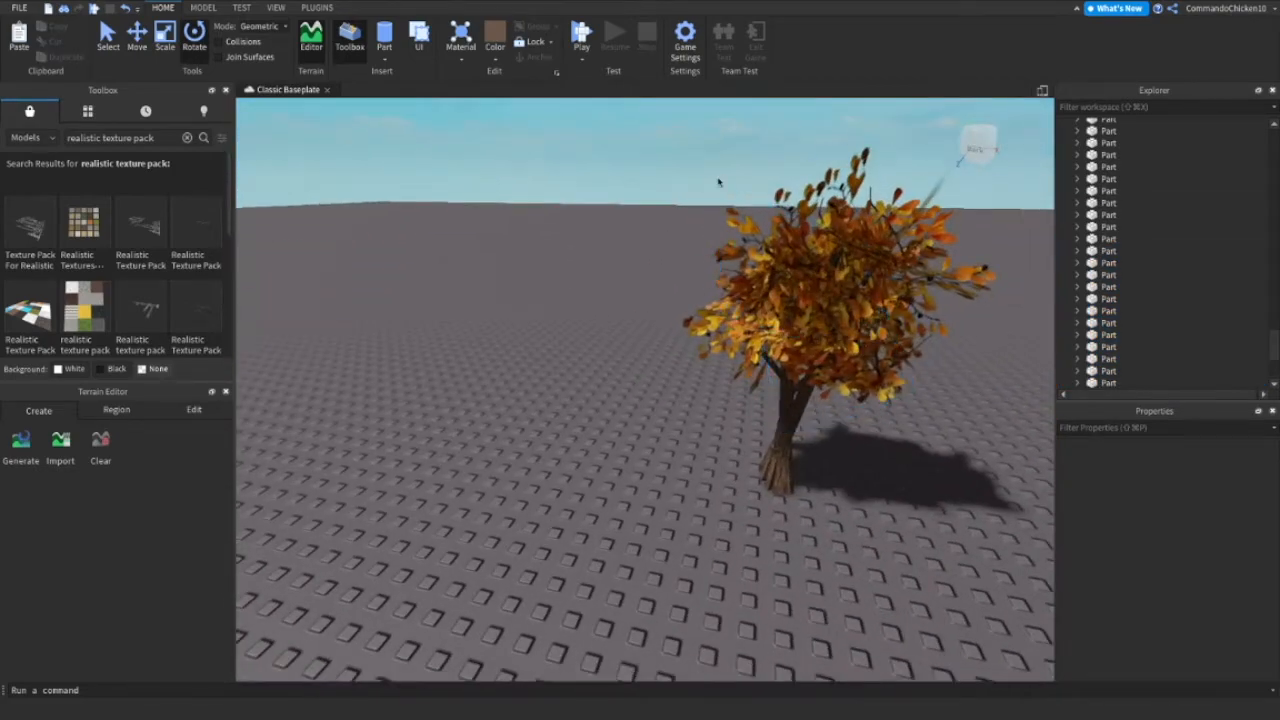
Delete the stray leaf parts that stick out from the top and side of the crown.
left_click(880, 220)
key("Delete")
left_click(880, 219)
key("Delete")
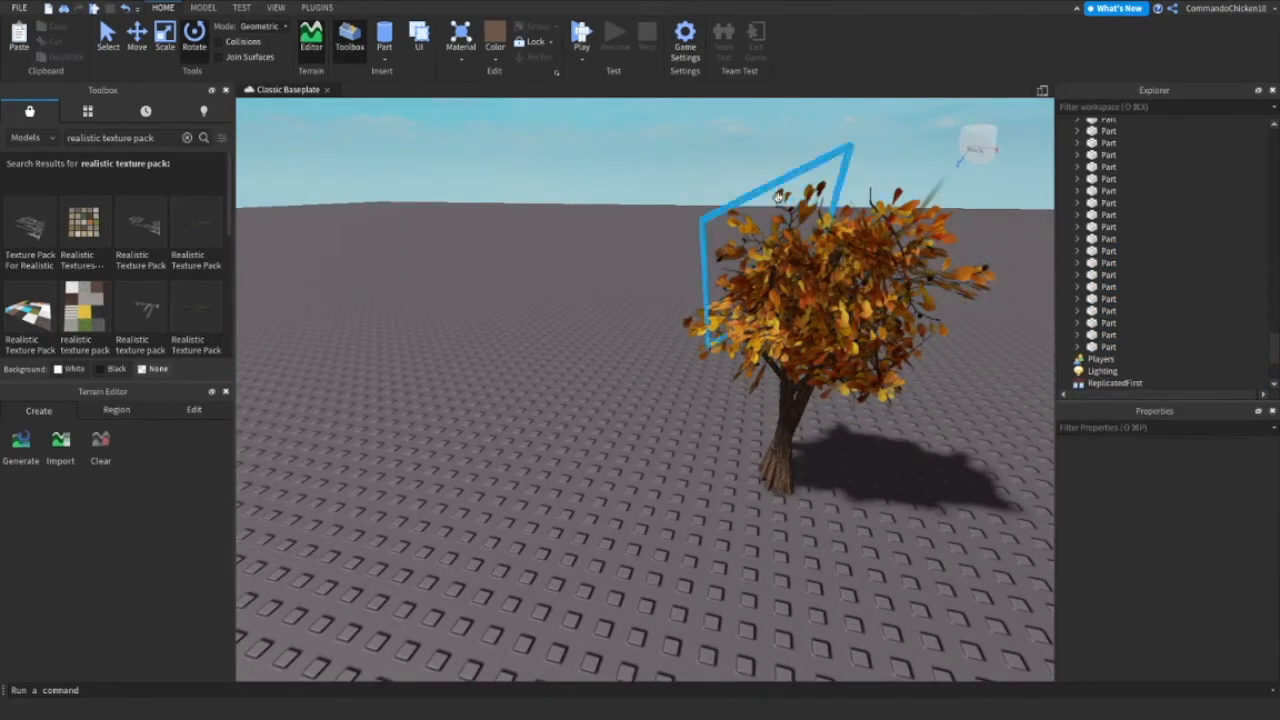
left_click(888, 215)
key("Delete")
left_click(889, 215)
left_click(932, 225)
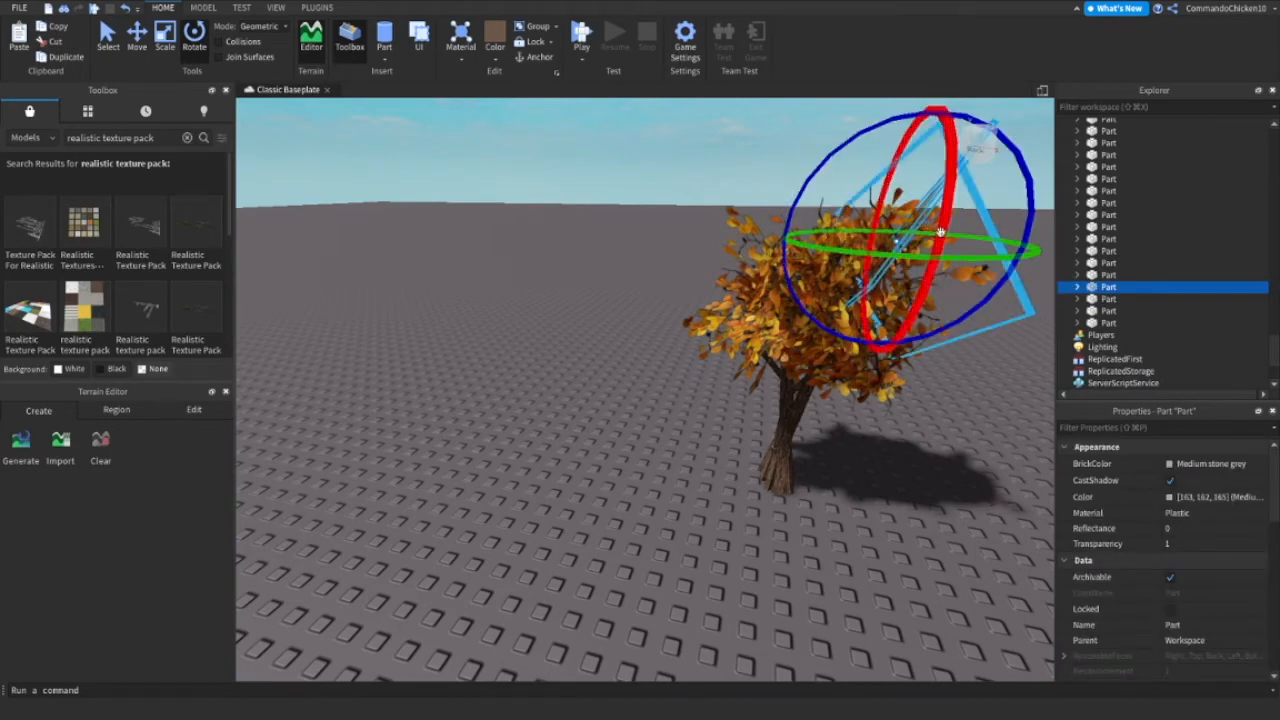
key("Delete")
left_click(943, 238)
key("Delete")
key("Delete")
Duplicate the remaining foliage, move the copies to the other side of the tree, and rotate them.
left_click_drag(719, 164, 940, 400)
right_click_drag(938, 389, 866, 383)
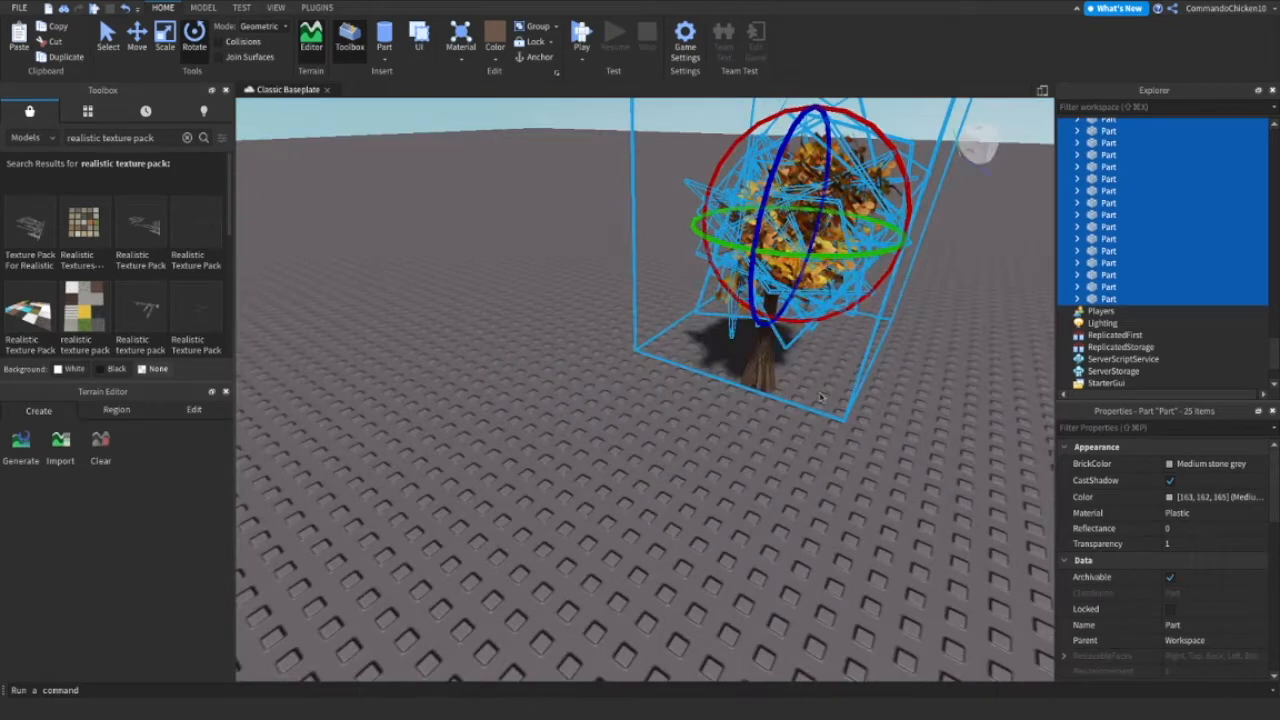
key("ctrl+2")
left_click_drag(632, 298, 573, 294)
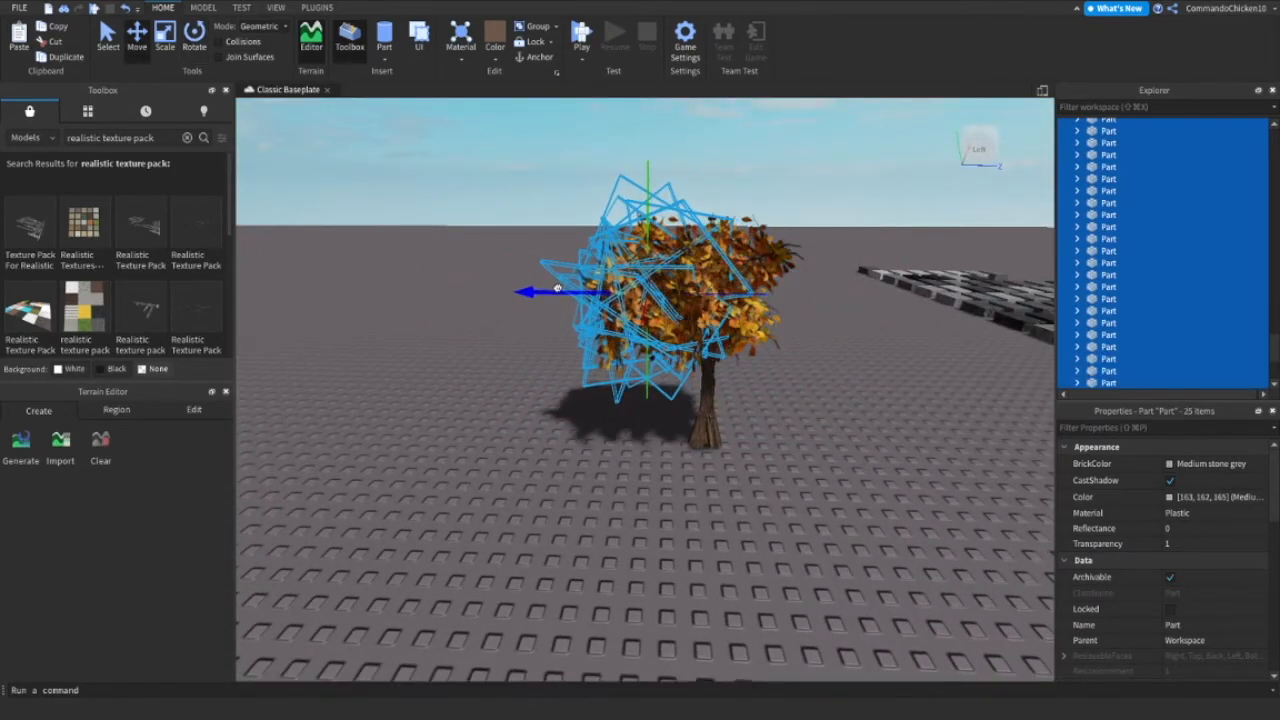
key("ctrl+4")
left_click_drag(650, 217, 650, 297)
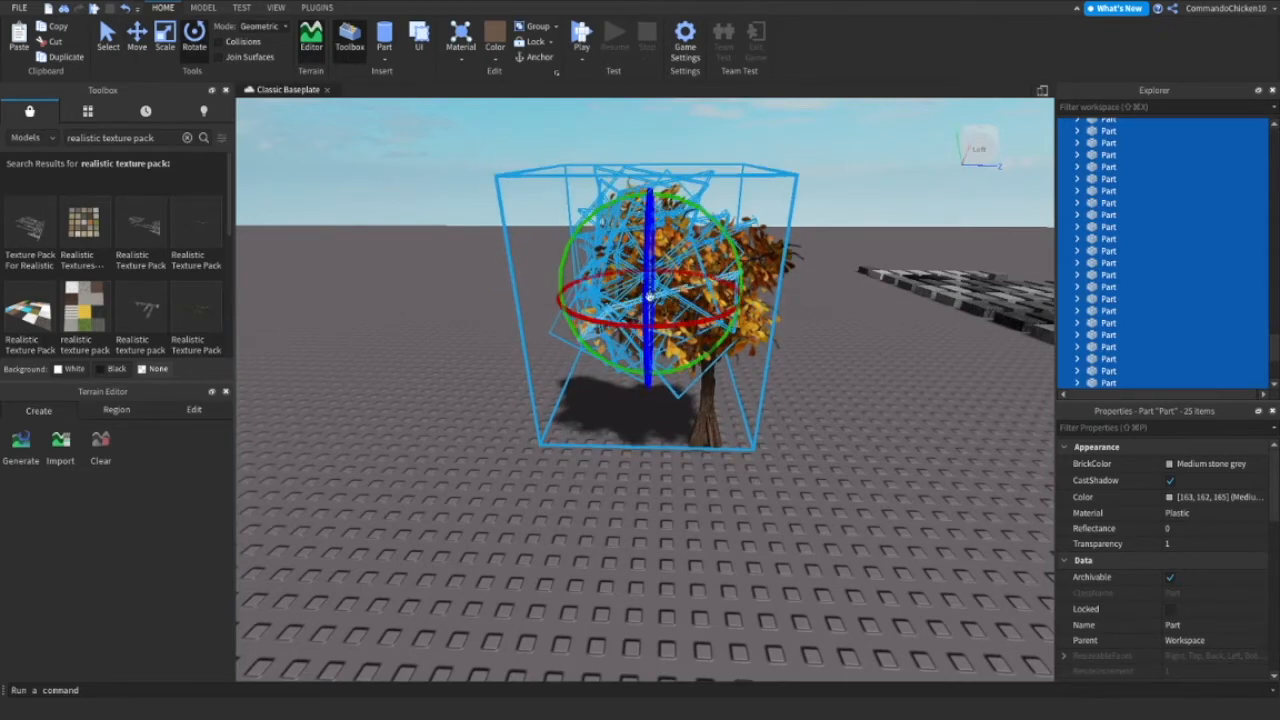
Select the original and duplicated foliage together and shift the enlarged crown back toward the trunk.
left_click_drag(607, 197, 875, 477)
left_click(875, 476)
left_click_drag(561, 179, 820, 380)
key("super+2")
left_click_drag(808, 297, 831, 298)
left_click(911, 441)
Select all 50 leaf parts together and shift the crown sideways so it sits over the trunk.
key("d")
key("d")
right_click_drag(911, 441, 899, 435)
left_click(541, 360)
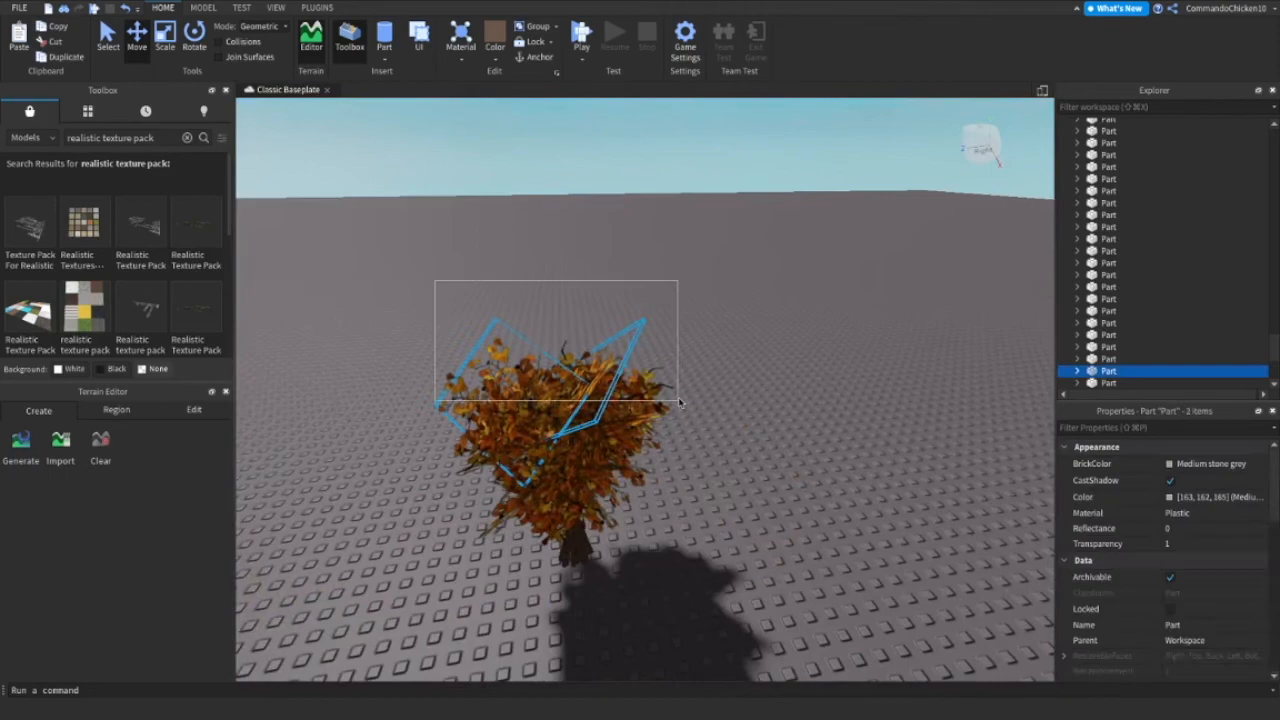
left_click(431, 194)
right_click_drag(431, 194, 431, 194)
left_click_drag(643, 370, 795, 483)
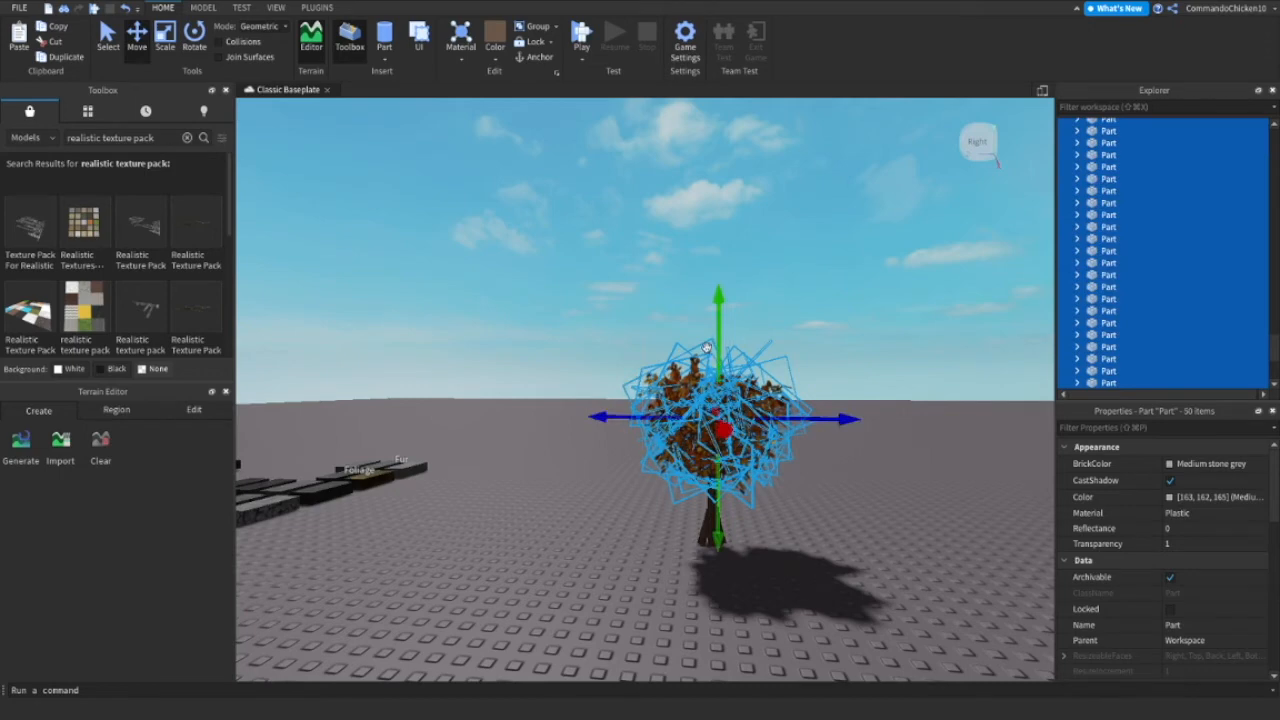
left_click_drag(817, 414, 796, 414)
right_click(818, 405)
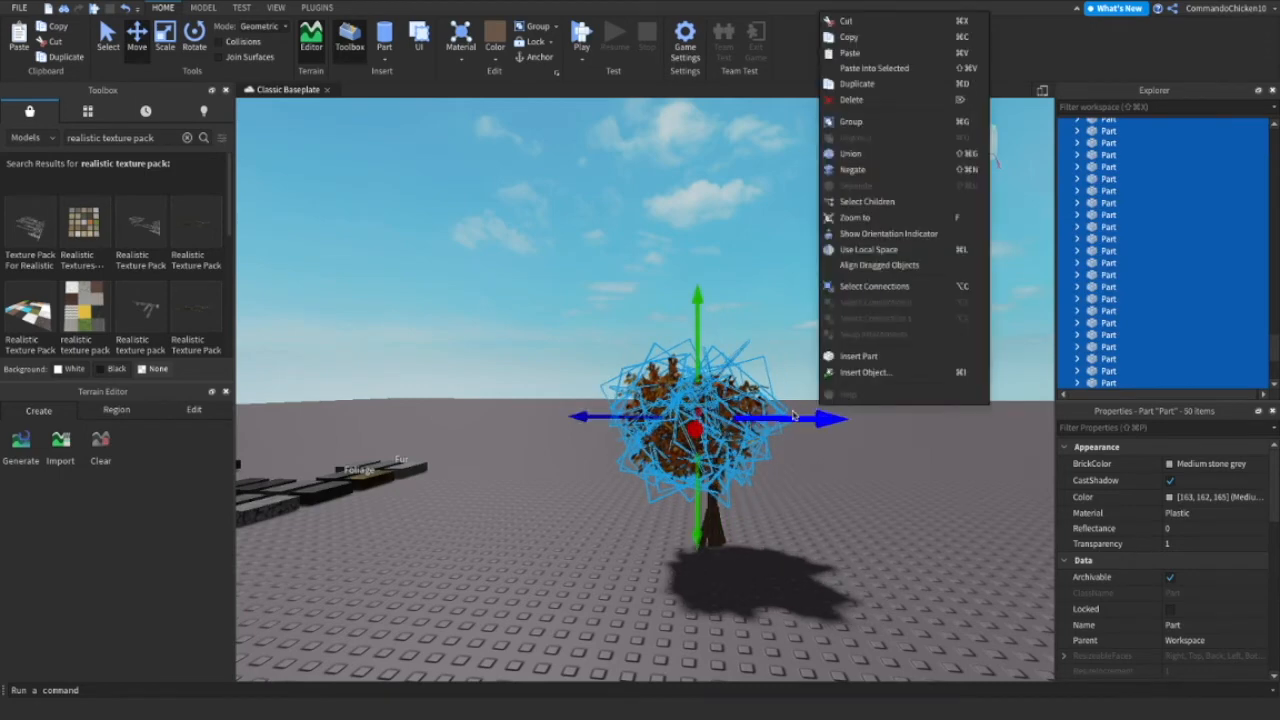
left_click(764, 365)
left_click_drag(792, 416, 848, 425)
left_click(895, 359)
Delete the stray leaf parts that stick out from the side of the crown facing away from the texture samples.
key("d")
right_click_drag(893, 359, 535, 354)
left_click(560, 369)
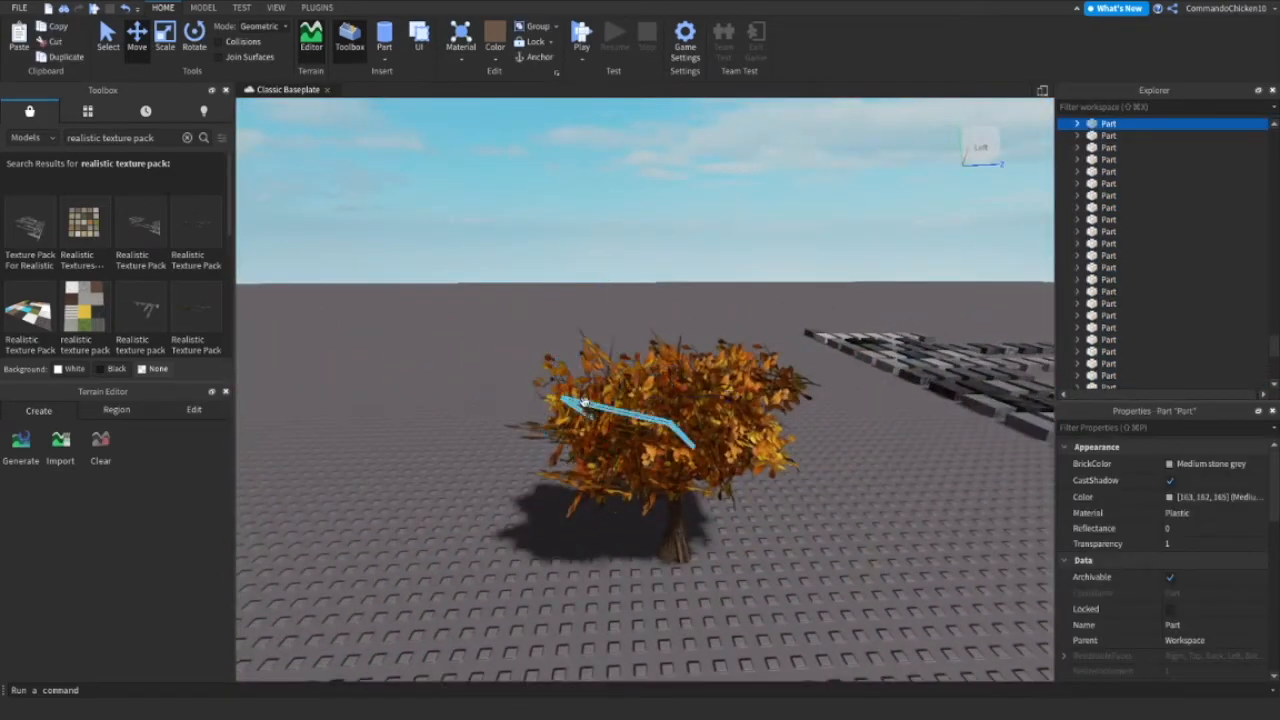
key("Delete")
left_click(558, 394)
key("Delete")
left_click(557, 402)
key("Delete")
left_click_drag(557, 415, 556, 434)
key("Delete")
left_click(552, 459)
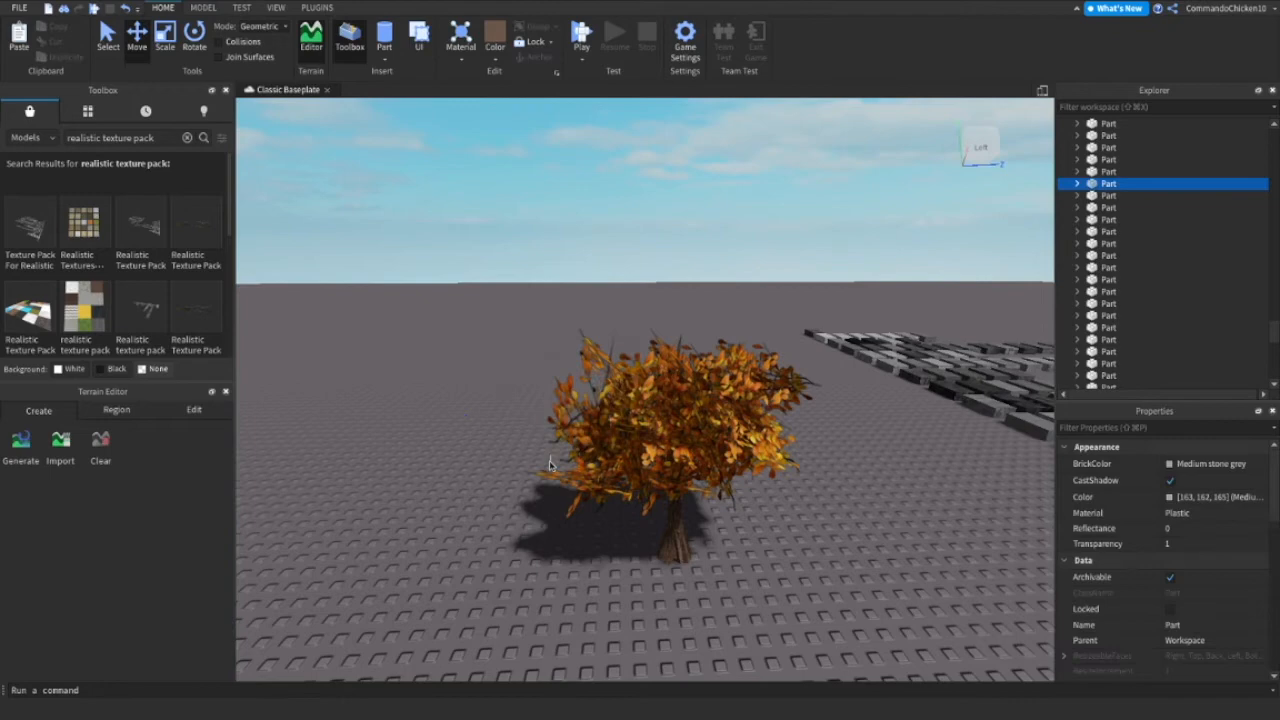
key("Delete")
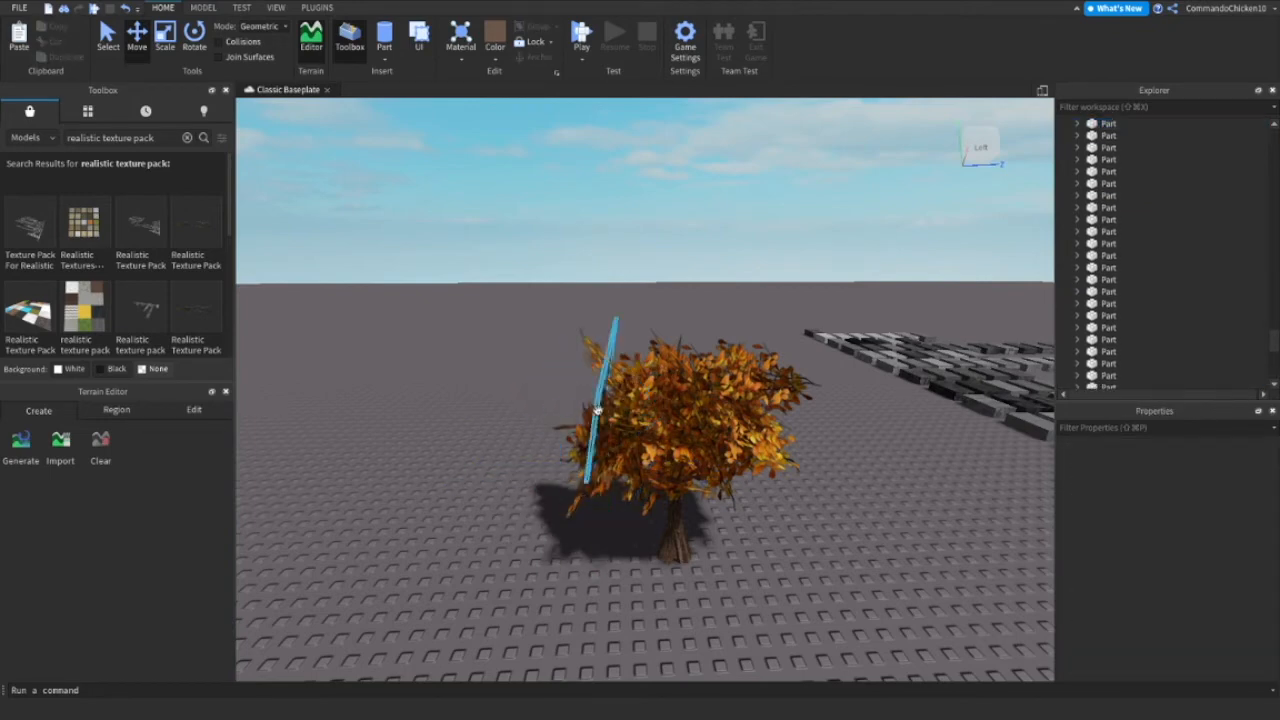
Delete the remaining protruding leaf parts, including those on the crown side facing the texture samples.
right_click_drag(585, 347, 587, 373)
left_click(587, 373)
left_click(597, 376)
key("Delete")
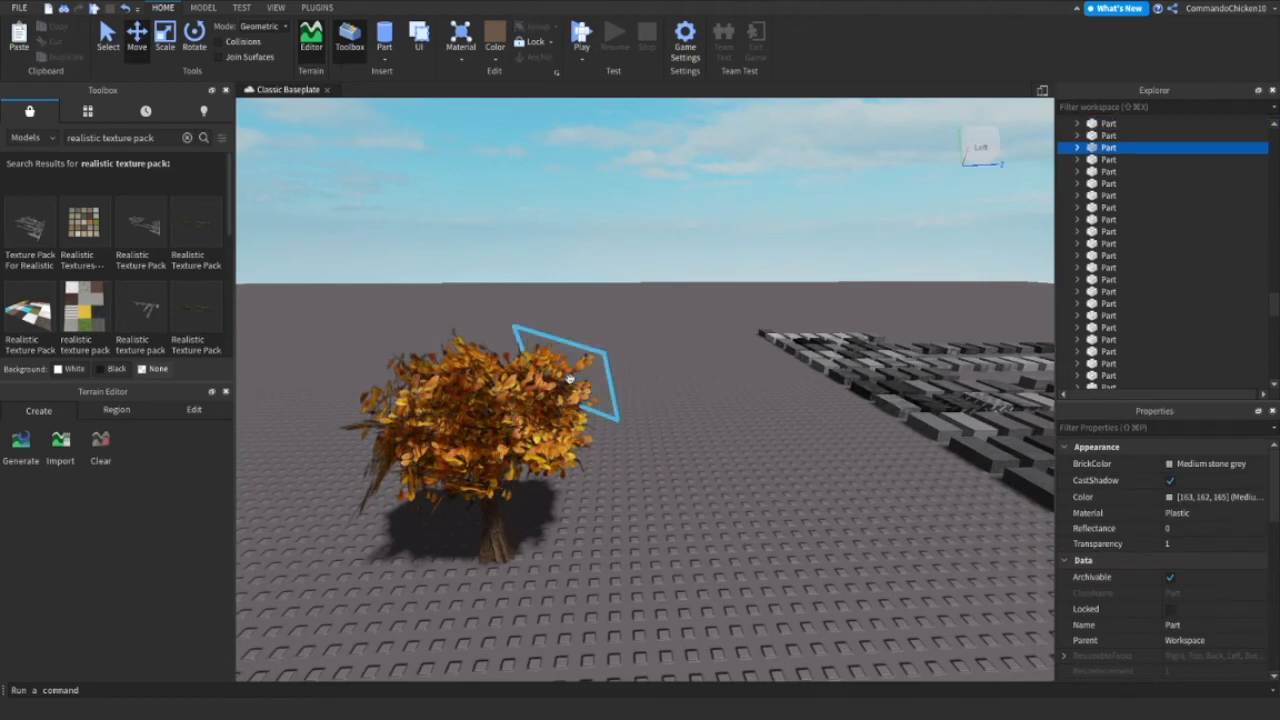
left_click(580, 371)
key("Delete")
left_click(575, 371)
key("Delete")
left_click(587, 369)
key("Delete")
Select the 84 leaf parts, duplicate them, and move and rotate the copies to thicken the crown.
right_click_drag(586, 371, 503, 320)
scroll(448, 352, "down", 1)
left_click_drag(446, 354, 726, 531)
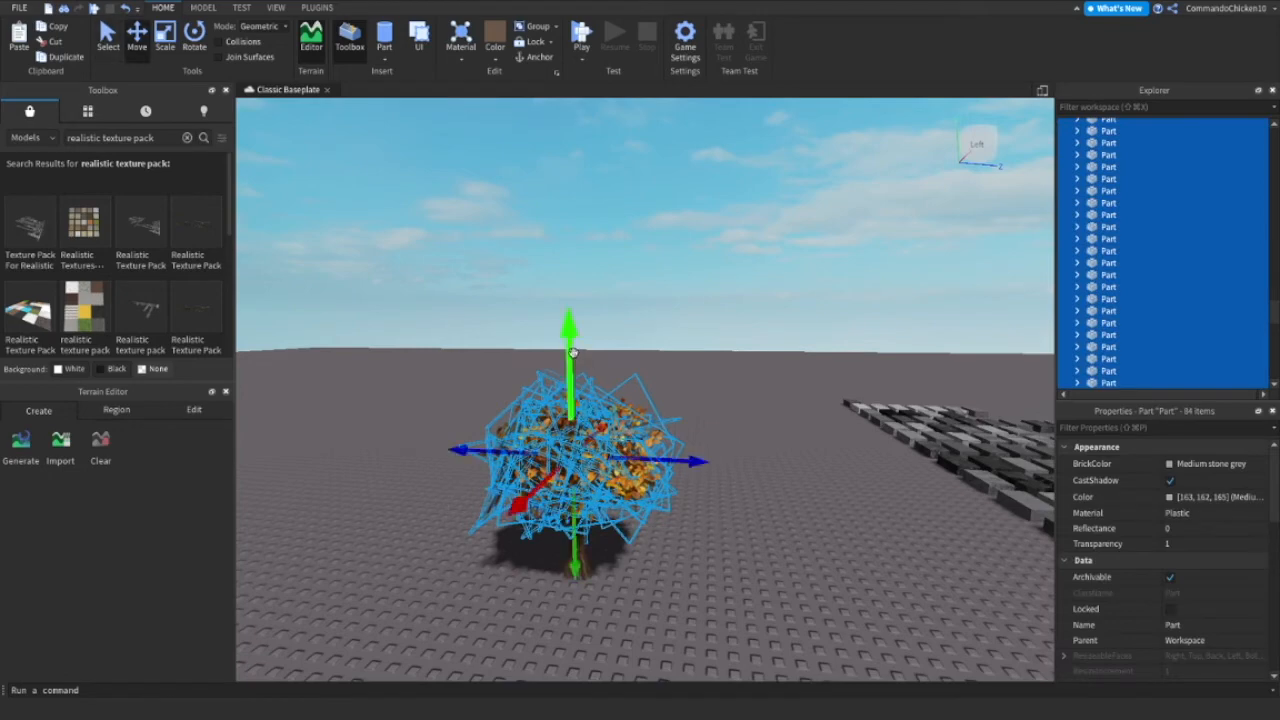
left_click_drag(664, 463, 696, 463)
key("ctrl+d")
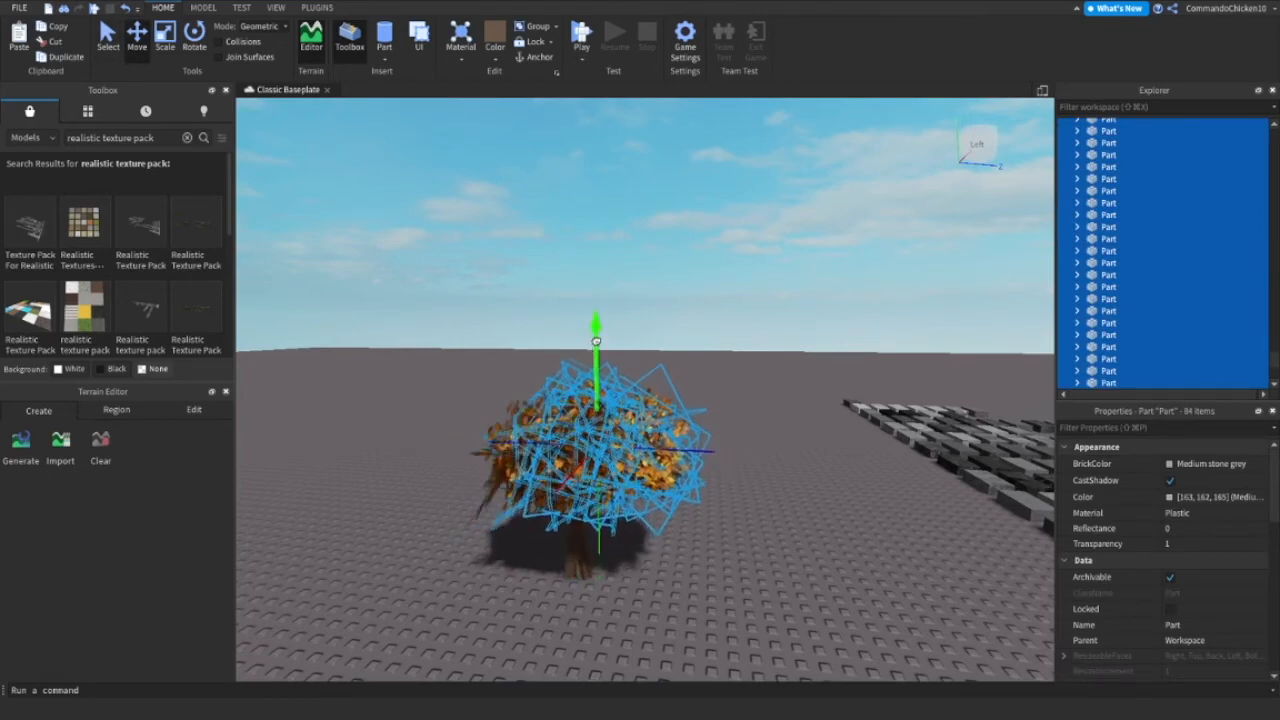
key("ctrl+4")
left_click_drag(630, 358, 700, 453)
key("ctrl+2")
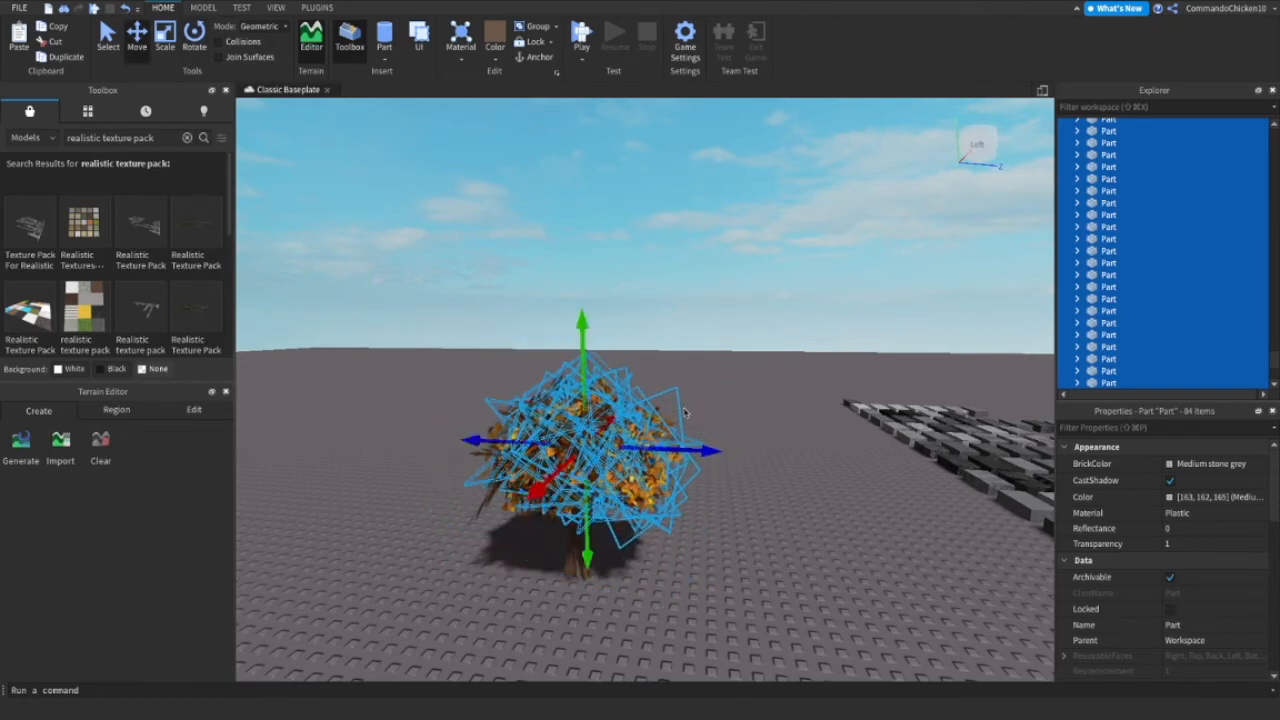
key("ctrl+4")
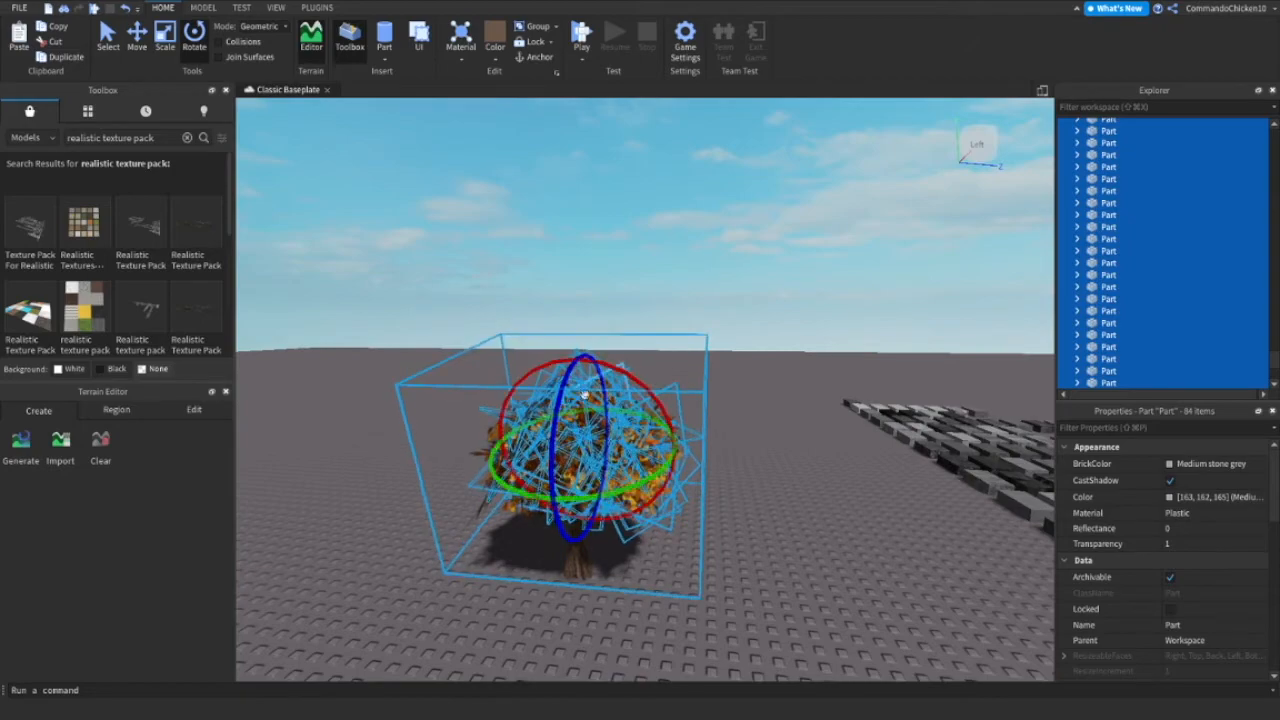
left_click(861, 488)
Delete the loose leaf parts that protrude from the outer edges of the thickened crown.
key("w")
right_click_drag(861, 488, 857, 483)
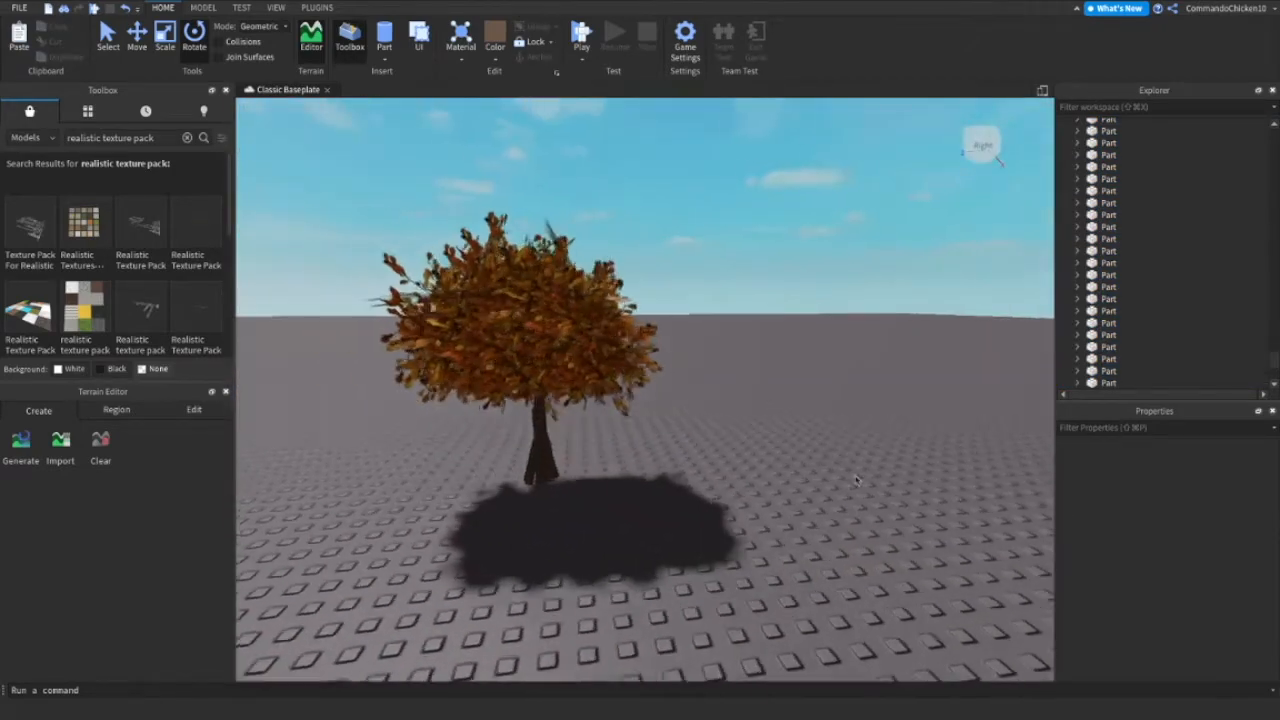
key("s")
key("s")
mouse_move(562, 388)
left_mouse_down()
mouse_move(572, 397)
mouse_move(545, 386)
left_mouse_up()
key("Delete")
left_click(529, 346)
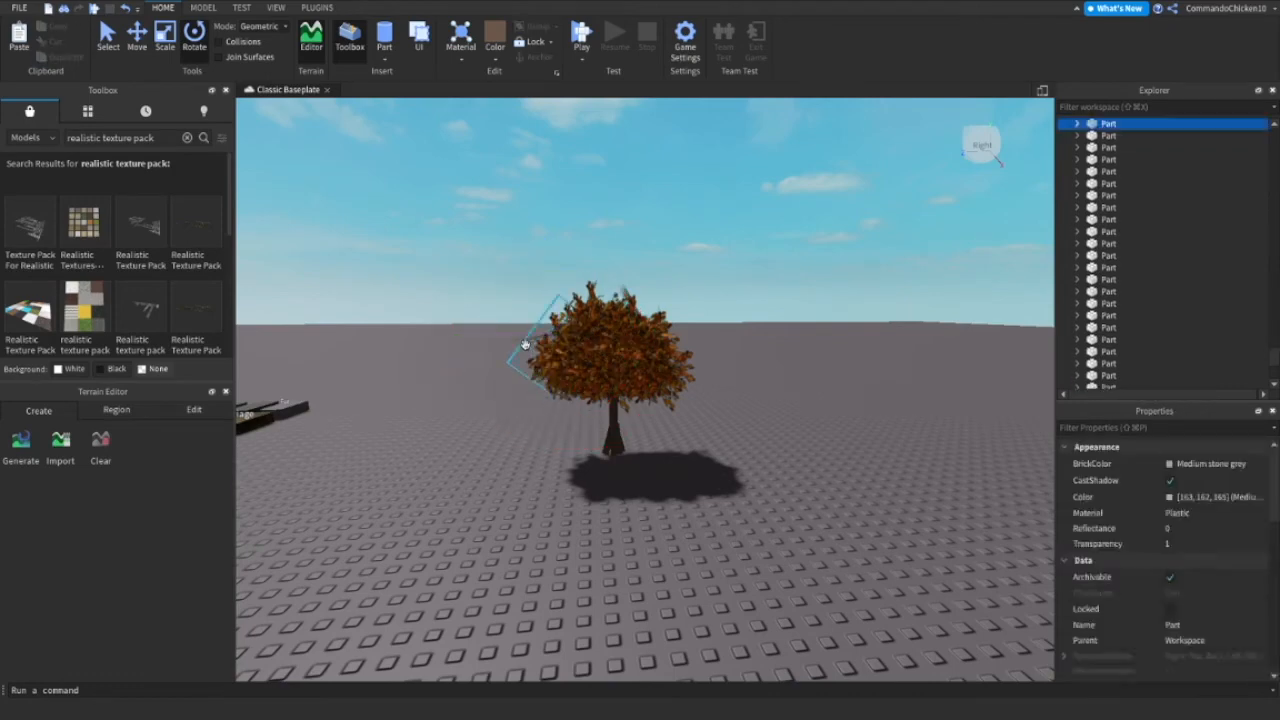
left_click(532, 350, "ctrl")
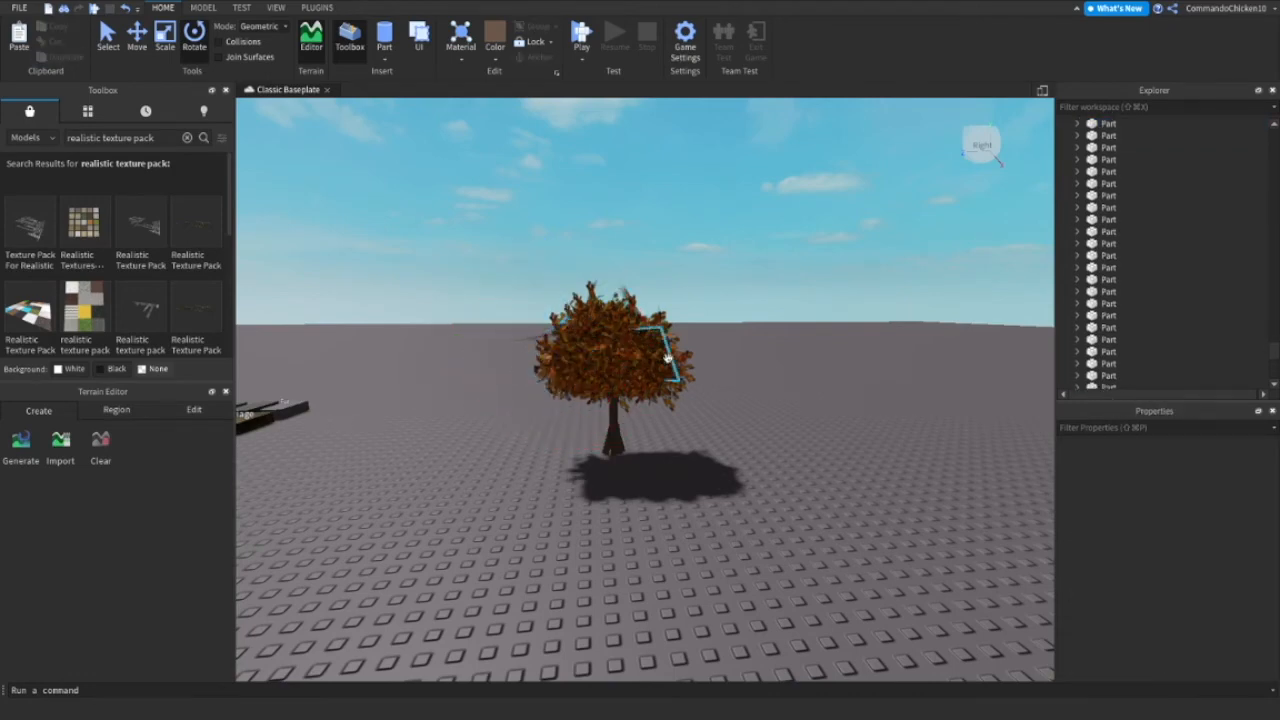
left_click(676, 398)
left_click(670, 402, "ctrl")
Duplicate the 14 leaf parts on one side of the crown, then rotate and nudge the copies to fill it out.
scroll(759, 386, "up", 3)
right_click_drag(759, 386, 640, 371)
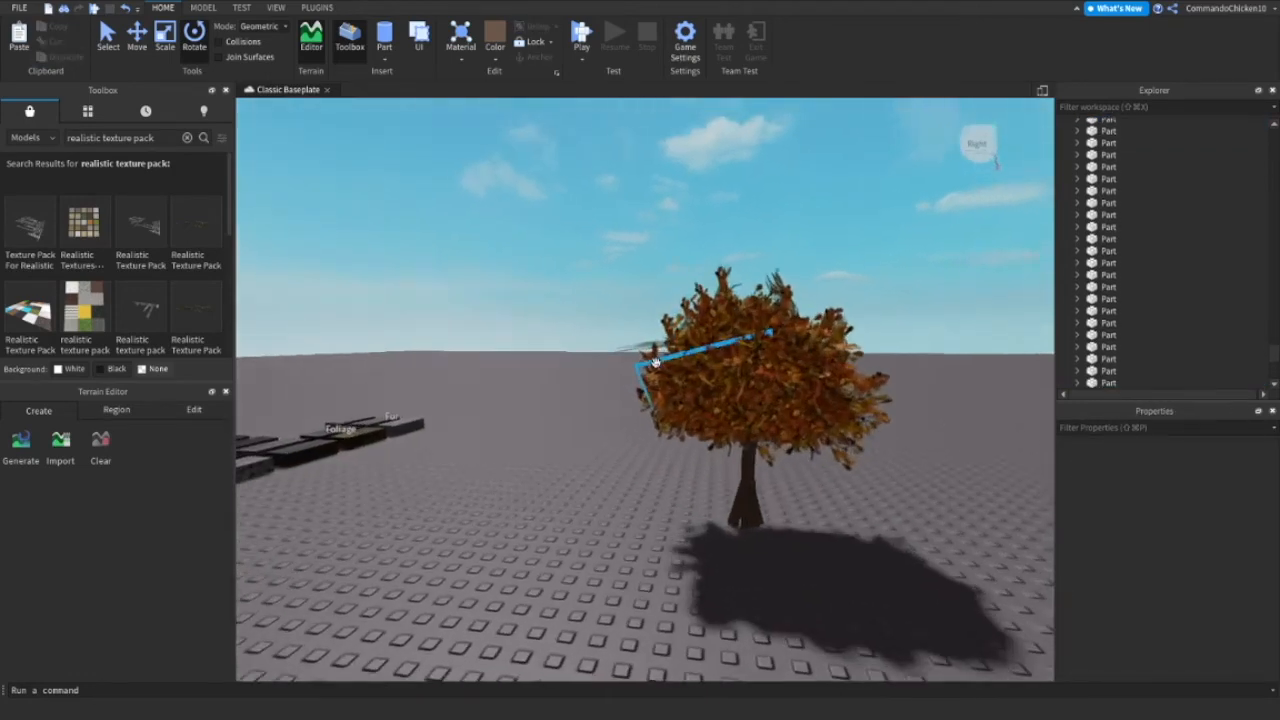
left_click_drag(598, 355, 691, 445)
key("super+2")
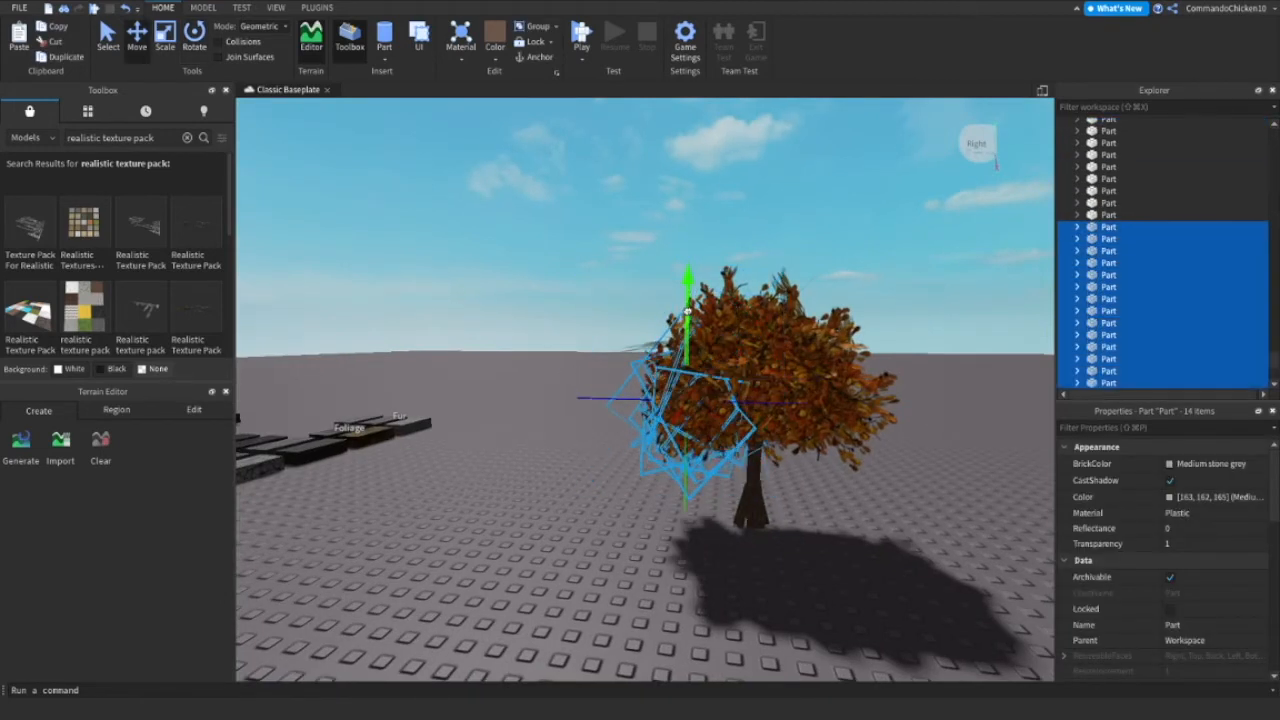
key("super+4")
left_click_drag(678, 344, 685, 488)
key("super+2")
left_click_drag(769, 400, 783, 401)
left_click(903, 583)
Delete the stray foliage that juts out from the side of the filled-out crown.
scroll(906, 585, "up", 3)
right_click_drag(903, 583, 909, 586)
scroll(909, 585, "up", 3)
scroll(909, 586, "down", 3)
scroll(906, 583, "down", 2)
right_click_drag(701, 169, 701, 169)
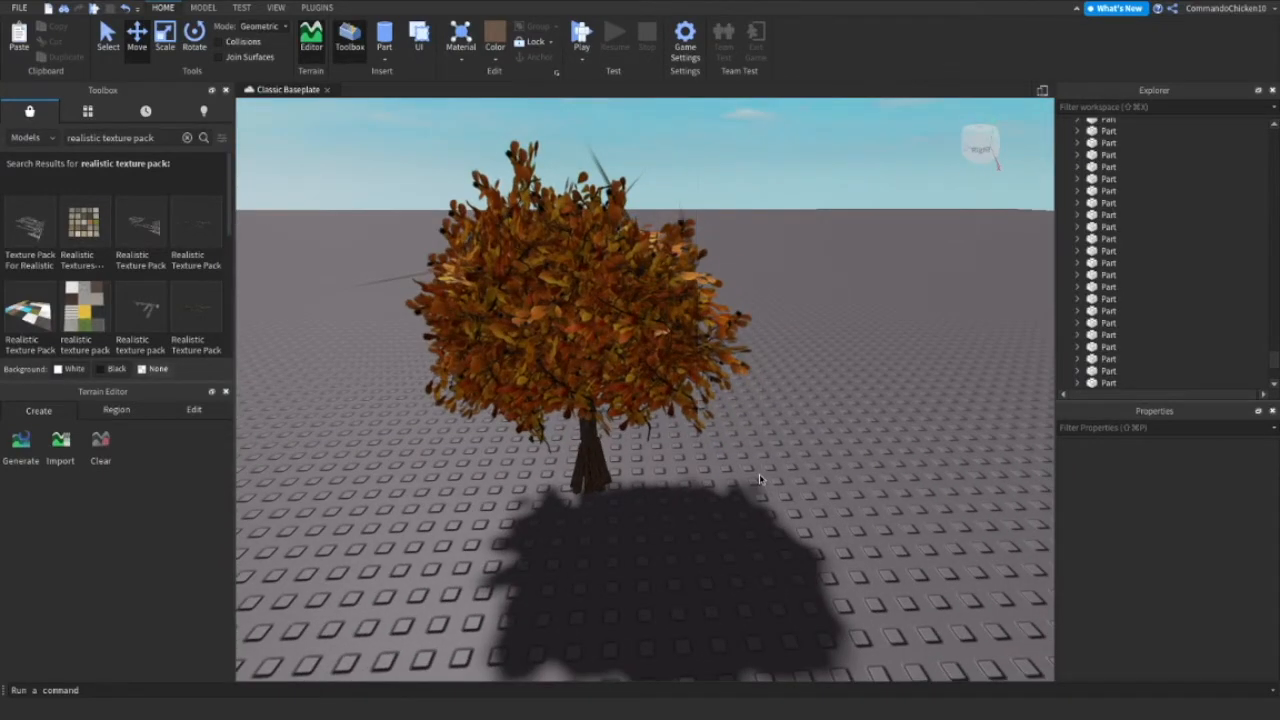
left_click(710, 325)
left_click(714, 355)
left_click(729, 365)
key("BackSpace")
Examine the tree up close and from a distance to judge its overall shape.
right_click_drag(857, 378, 855, 378)
scroll(856, 378, "up", 2)
scroll(856, 378, "up", 3)
scroll(855, 378, "down", 8)
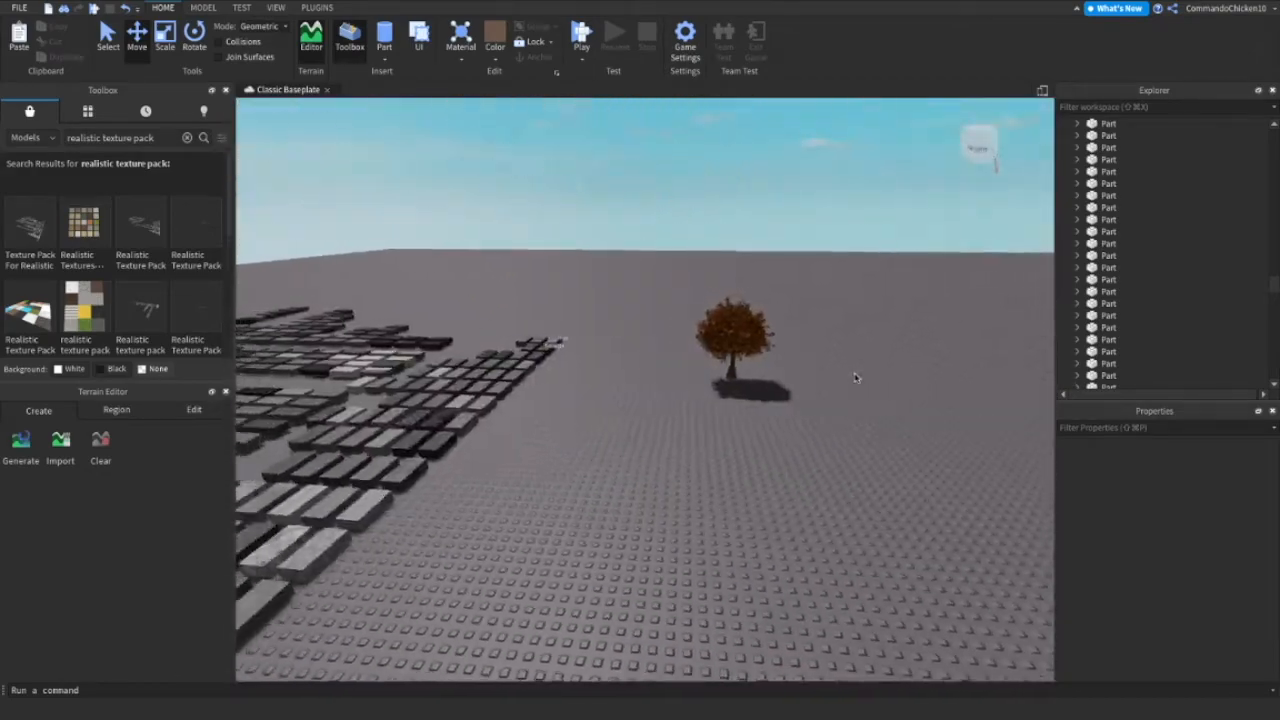
scroll(855, 377, "up", 10)
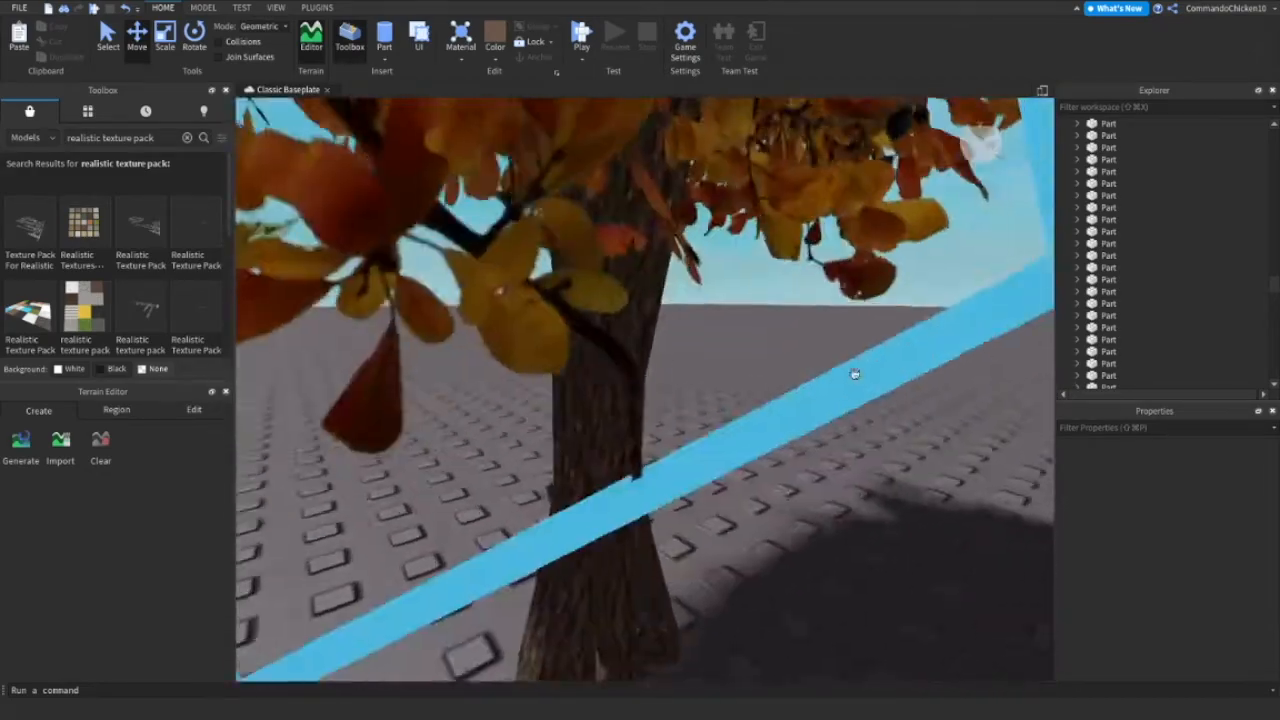
scroll(855, 373, "down", 10)
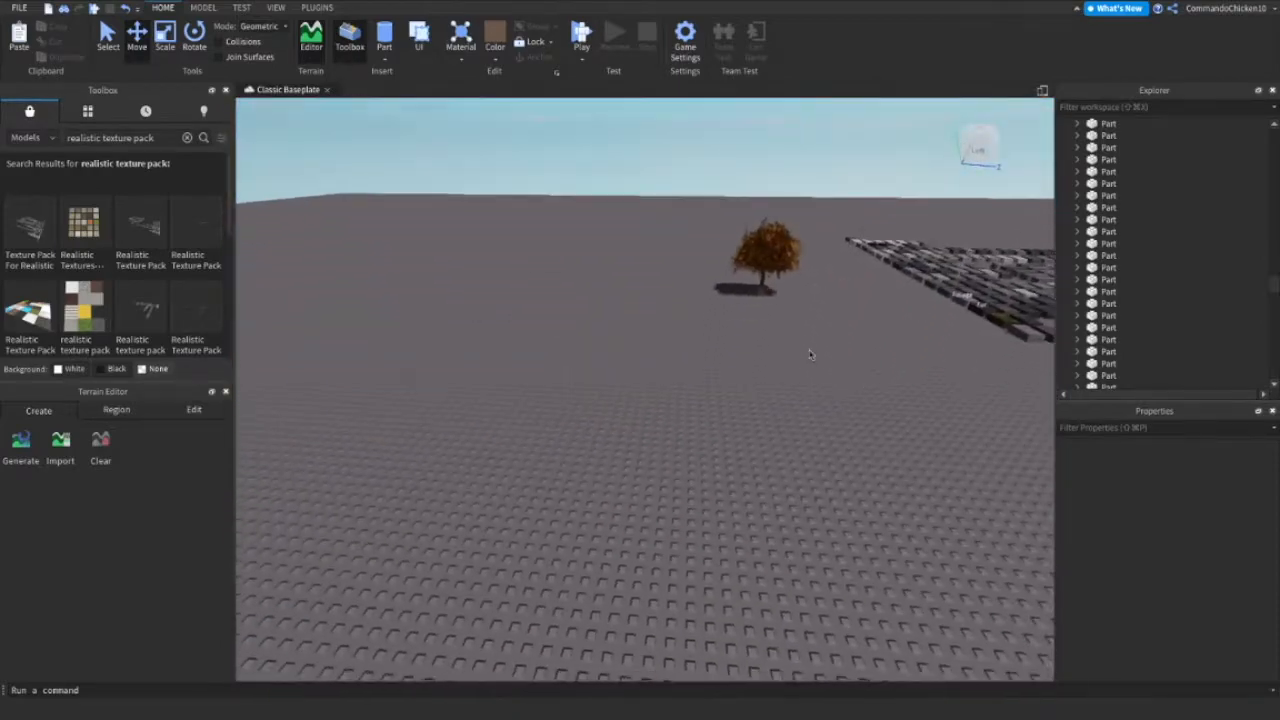
key("ctrl+a")
left_click(400, 280)
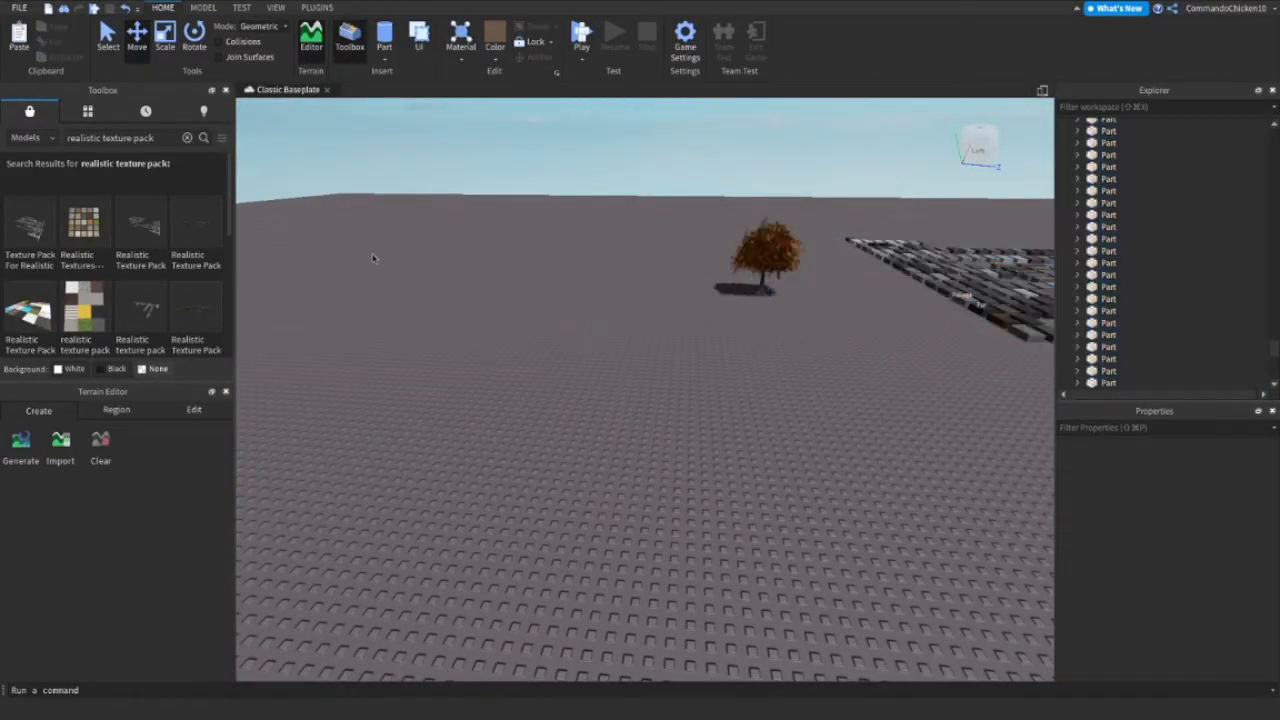
Insert a spawn location and place it on the baseplate close to the tree.
key("w")
key("d")
left_click(203, 8)
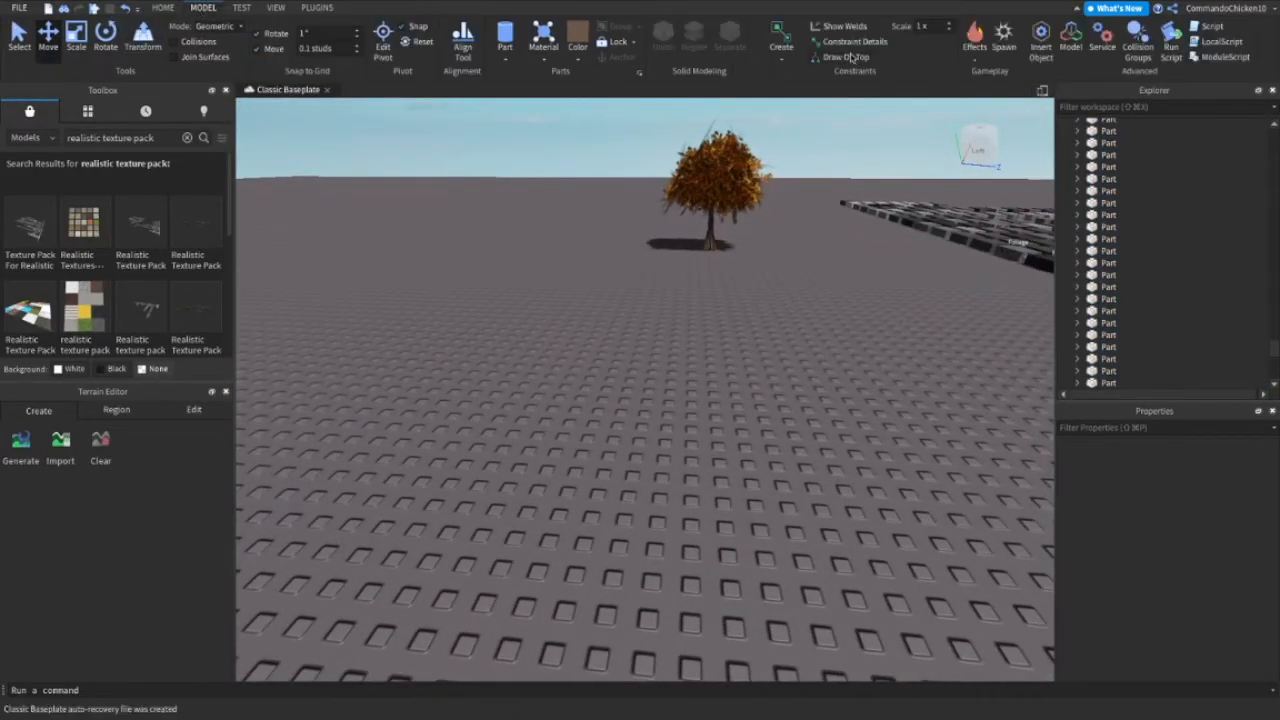
left_click(1003, 38)
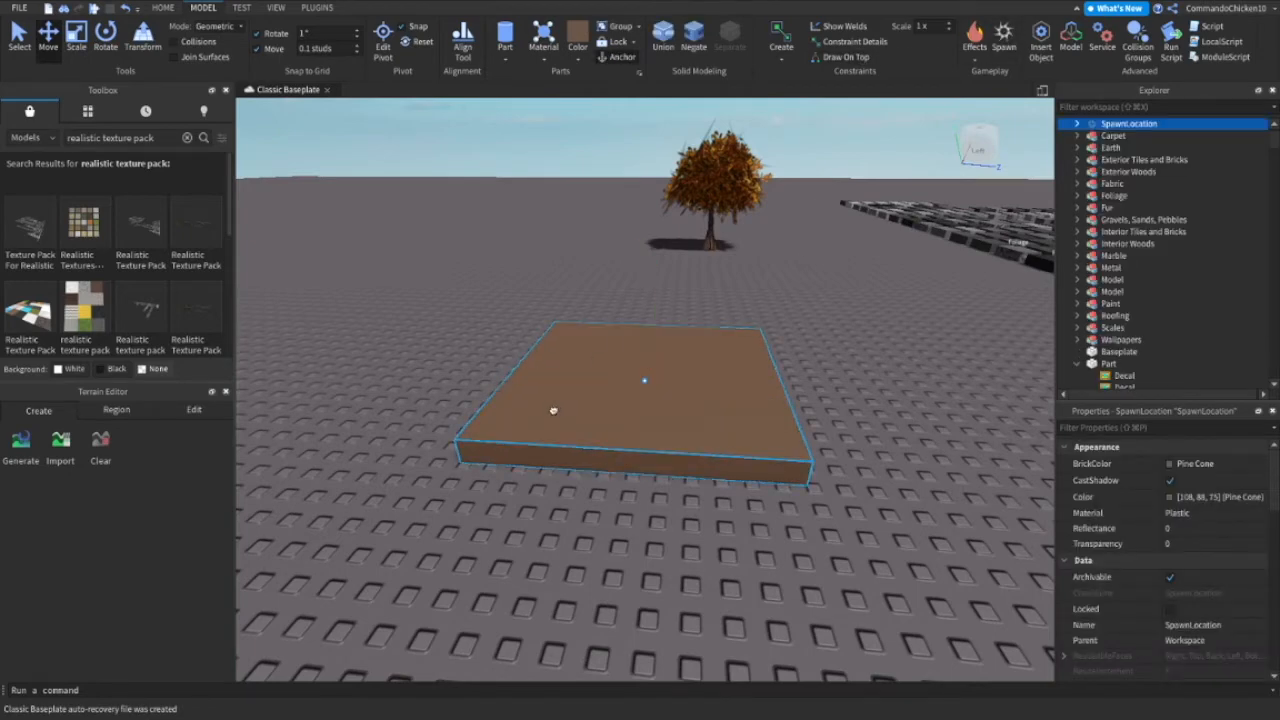
left_click_drag(554, 410, 684, 287)
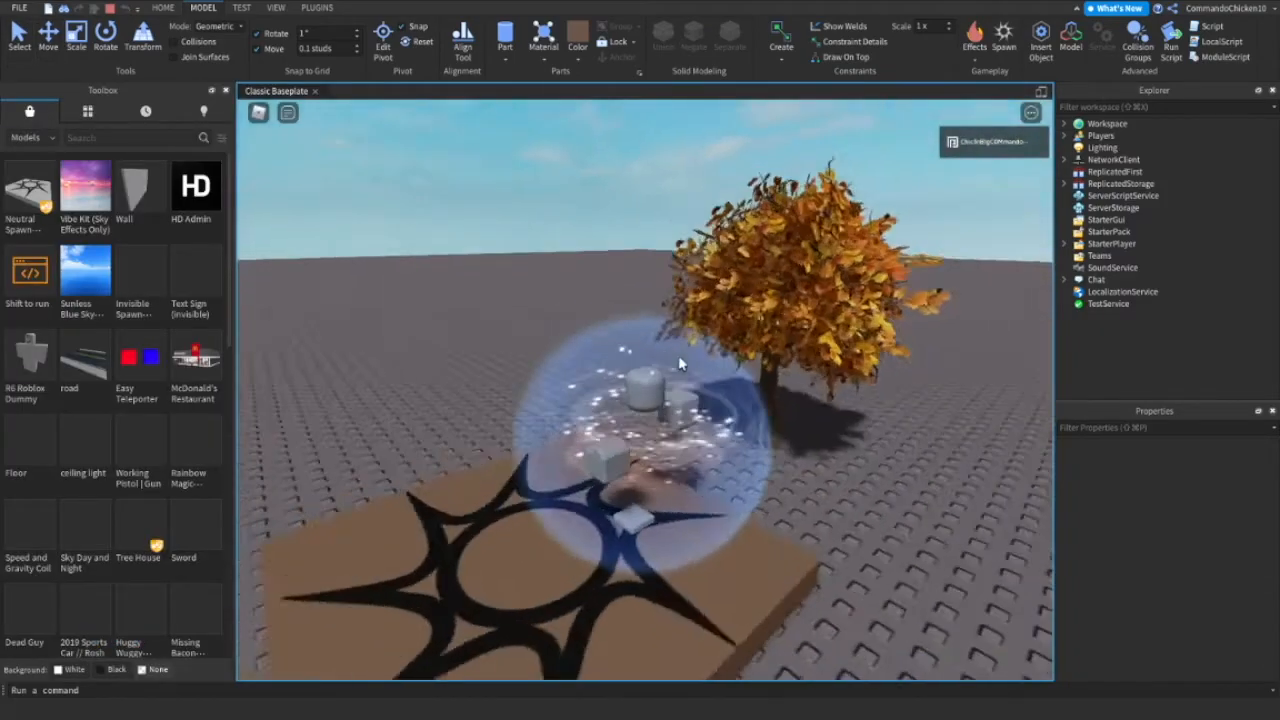
Play-test the place, walk the avatar beside the tree to compare their sizes, and stop the test.
key("w")
right_click_drag(680, 362, 682, 328)
key("s")
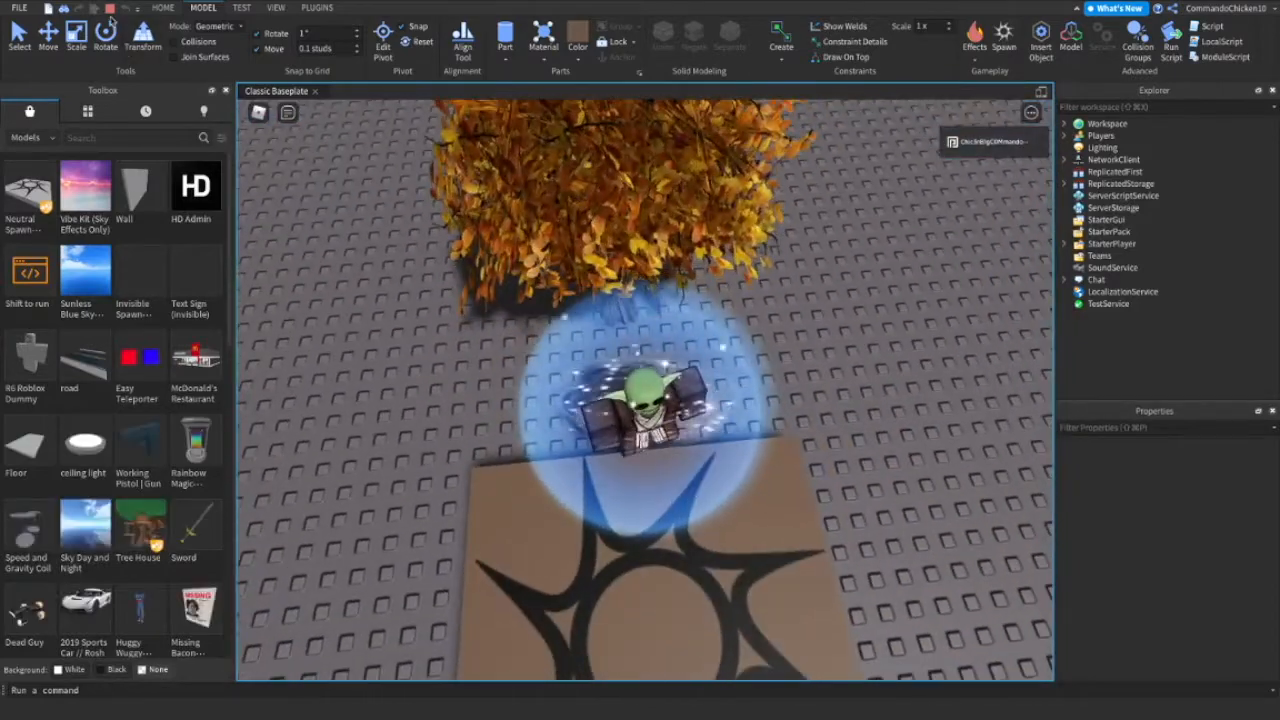
left_click(109, 8)
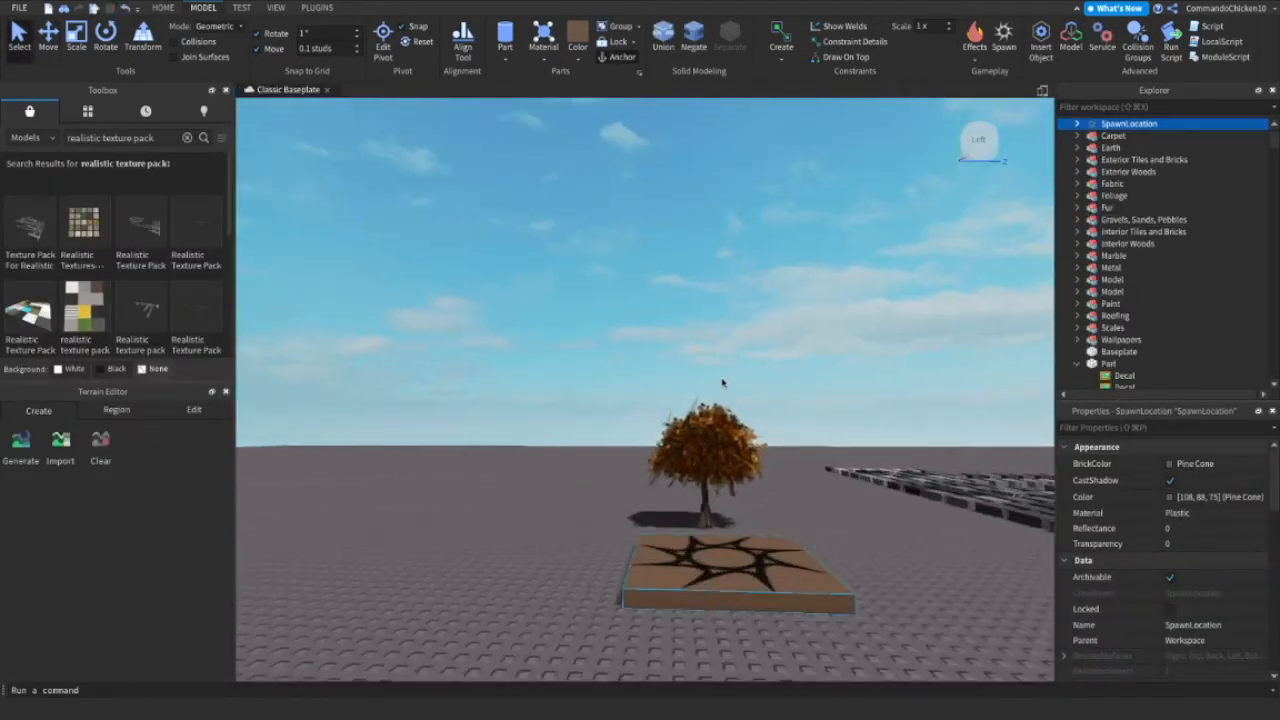
Select all 173 tree parts and try to scale the tree up vertically.
right_click_drag(722, 381, 694, 357)
scroll(694, 357, "down", 4)
left_click_drag(569, 221, 768, 398)
left_click_drag(698, 216, 701, 177)
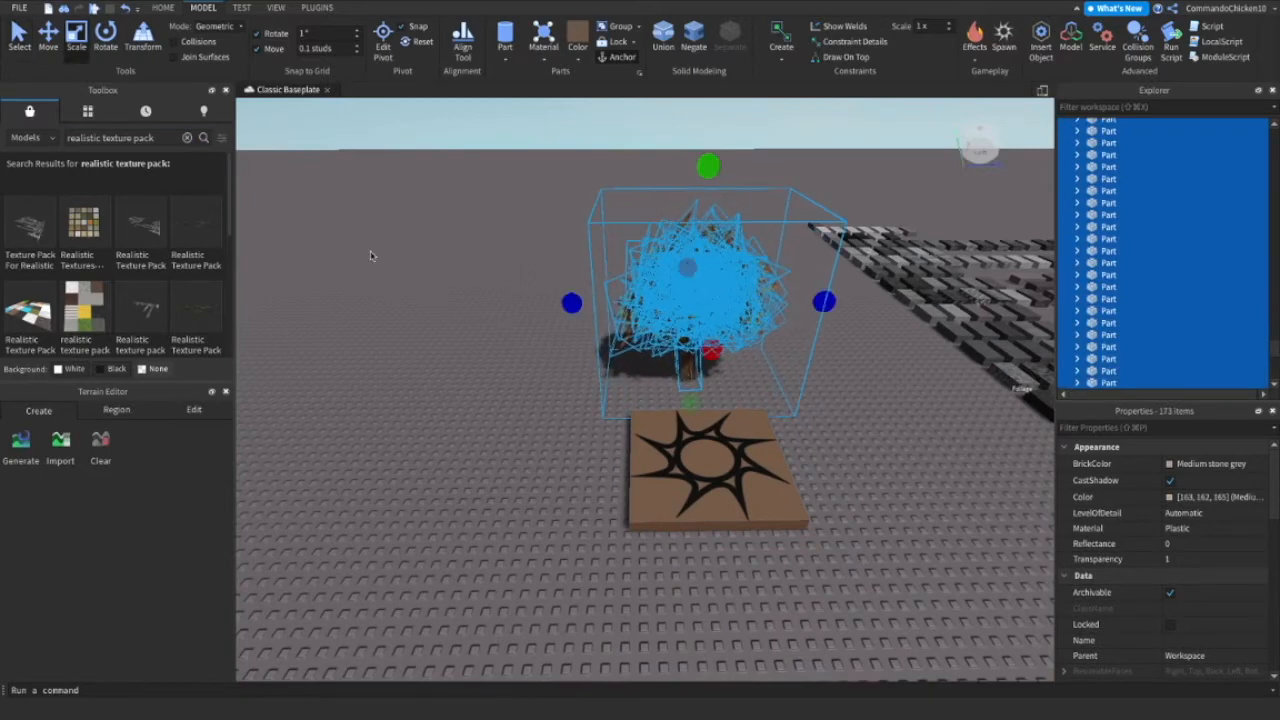
left_click(370, 256)
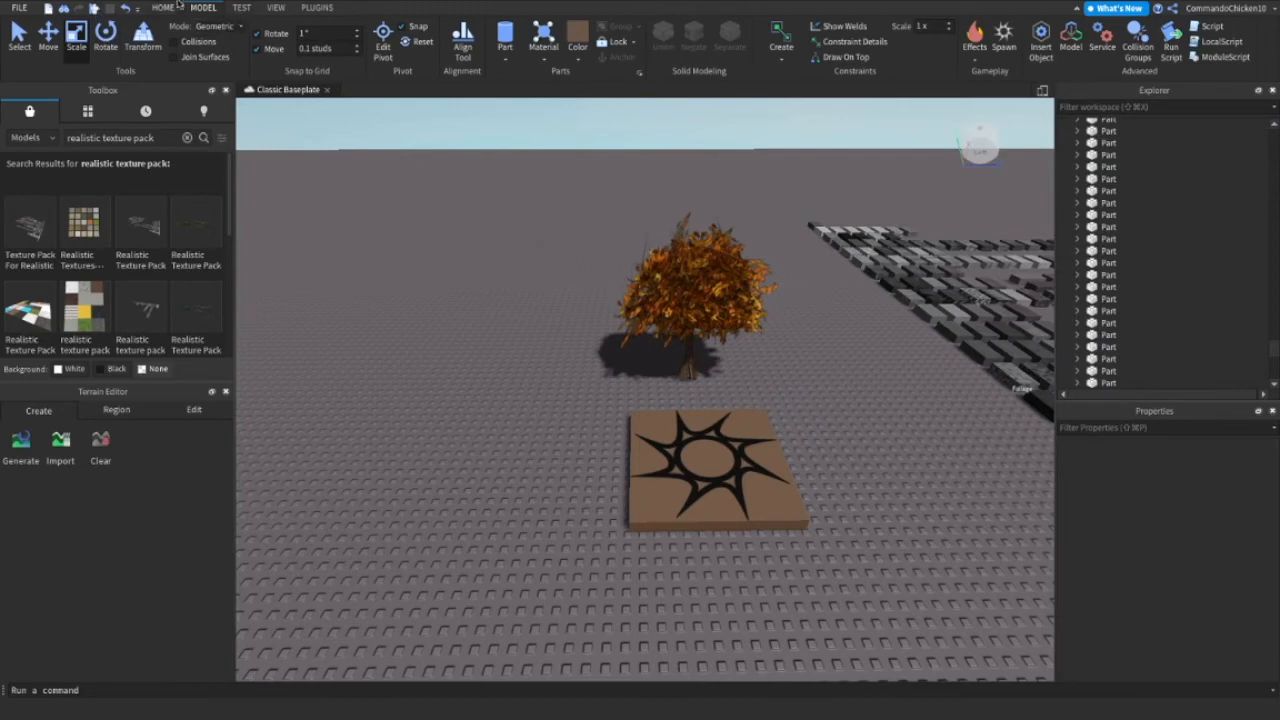
Insert a dummy rig and place it on the baseplate away from the spawn location as a size reference.
left_click(313, 8)
right_click_drag(344, 158, 385, 150)
key("w")
key("a")
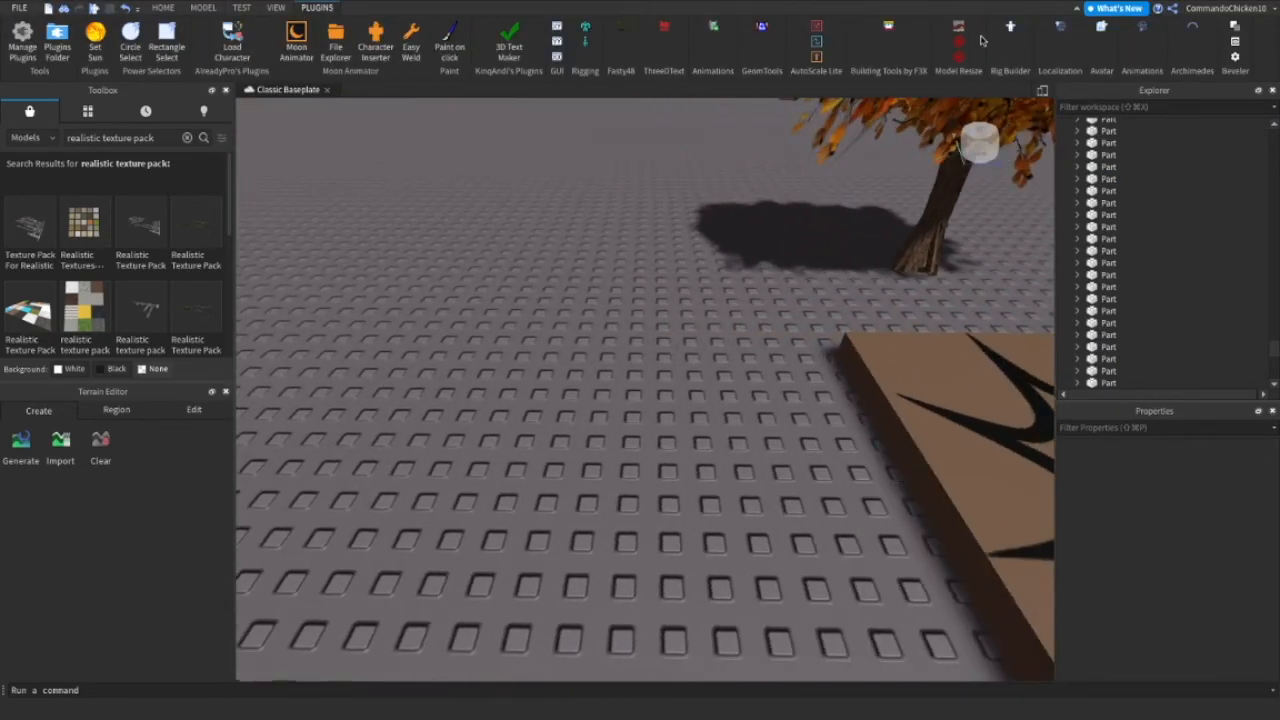
left_click(643, 351)
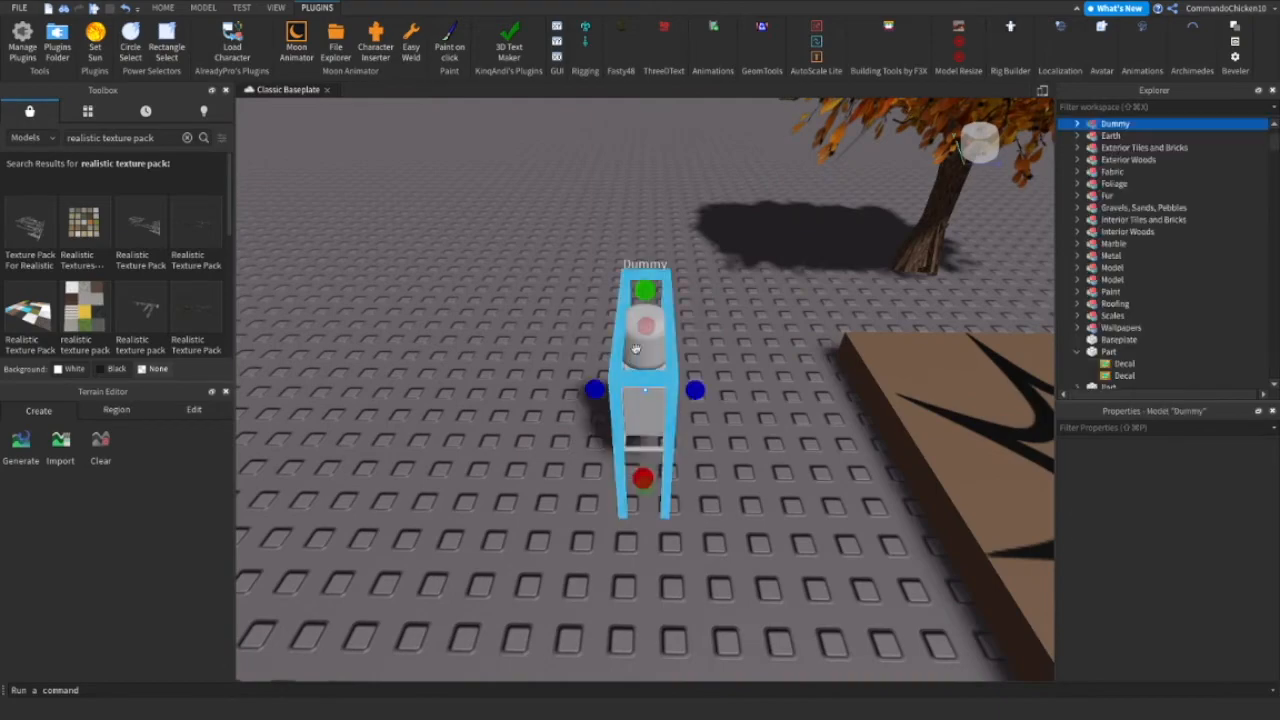
left_click_drag(686, 371, 893, 288)
right_click_drag(848, 344, 847, 346)
scroll(847, 346, "down", 4)
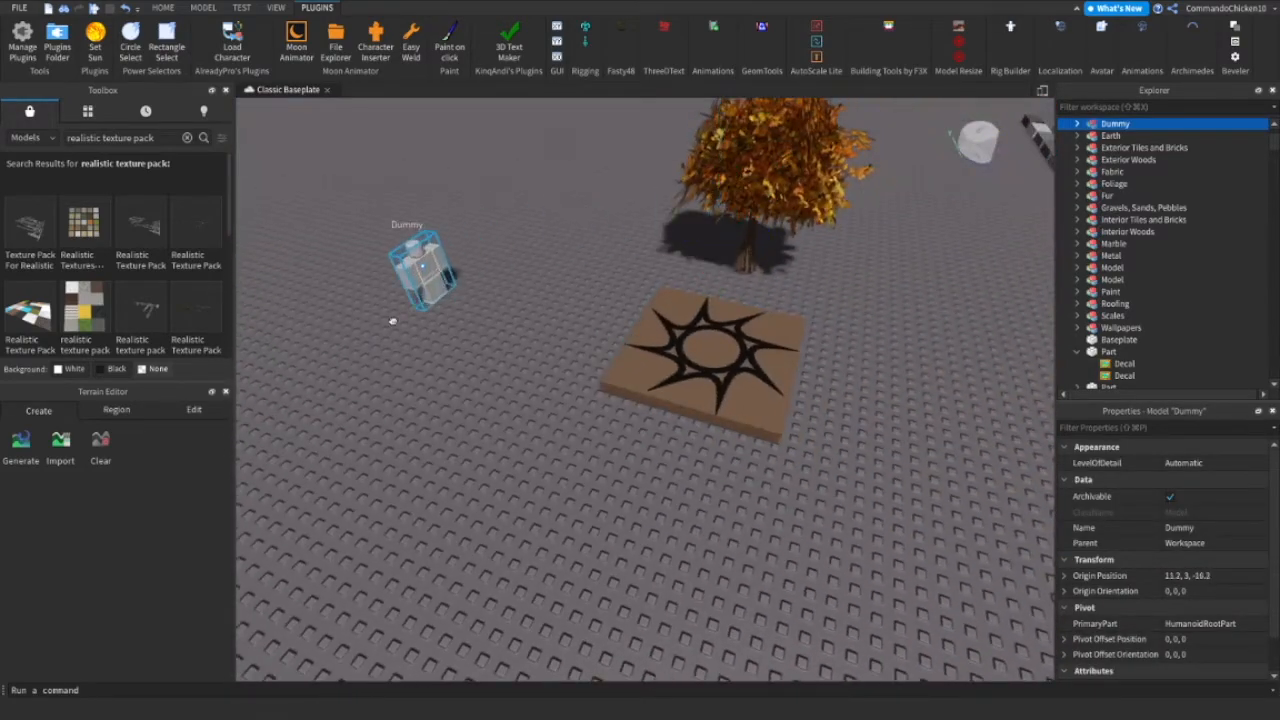
left_click(490, 394)
right_click_drag(490, 394, 520, 311)
scroll(520, 311, "down", 3)
left_click_drag(483, 319, 674, 463)
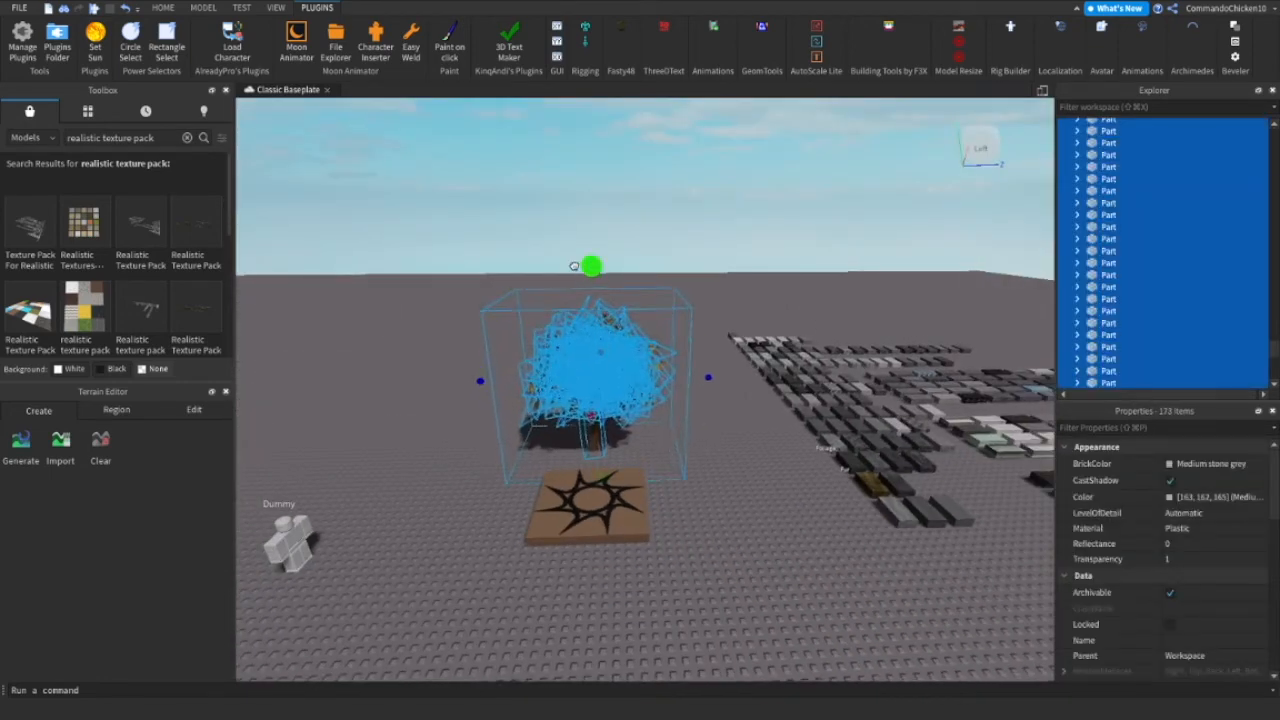
left_click(326, 500)
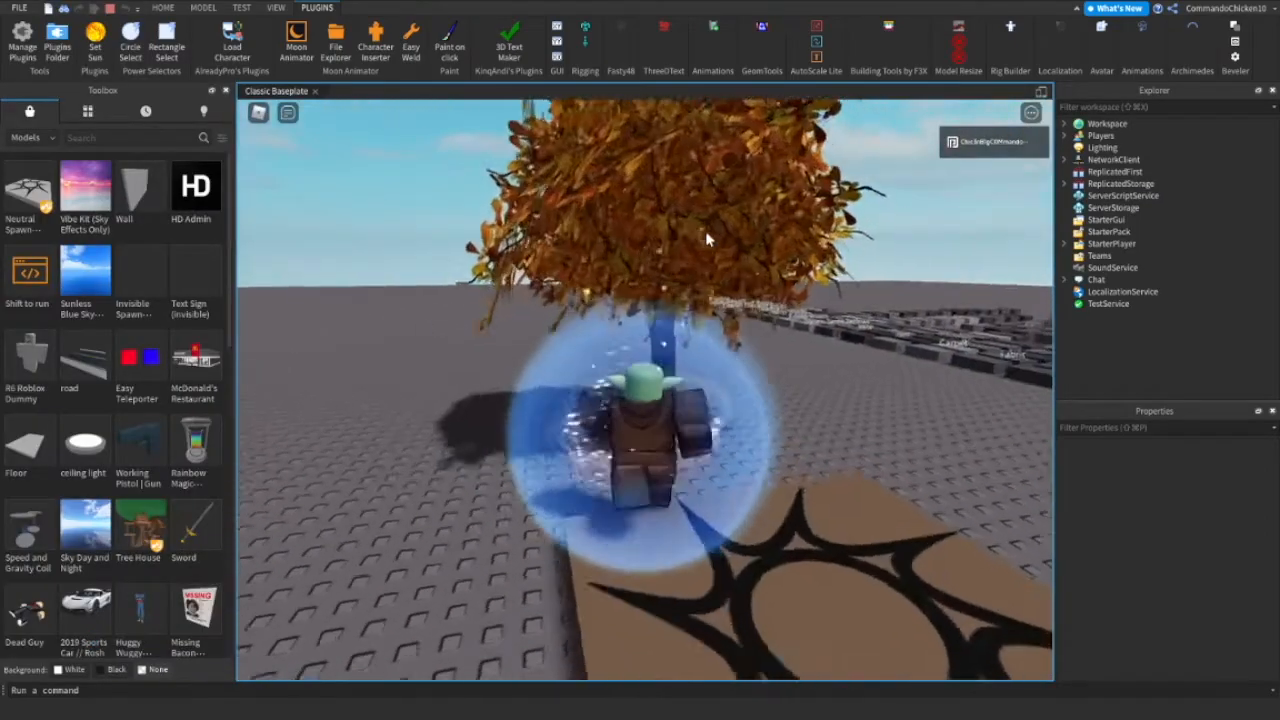
Play-test again and walk the avatar under the crown to check the tree from the ground.
key("w")
right_click_drag(705, 239, 699, 241)
key("w")
key("s")
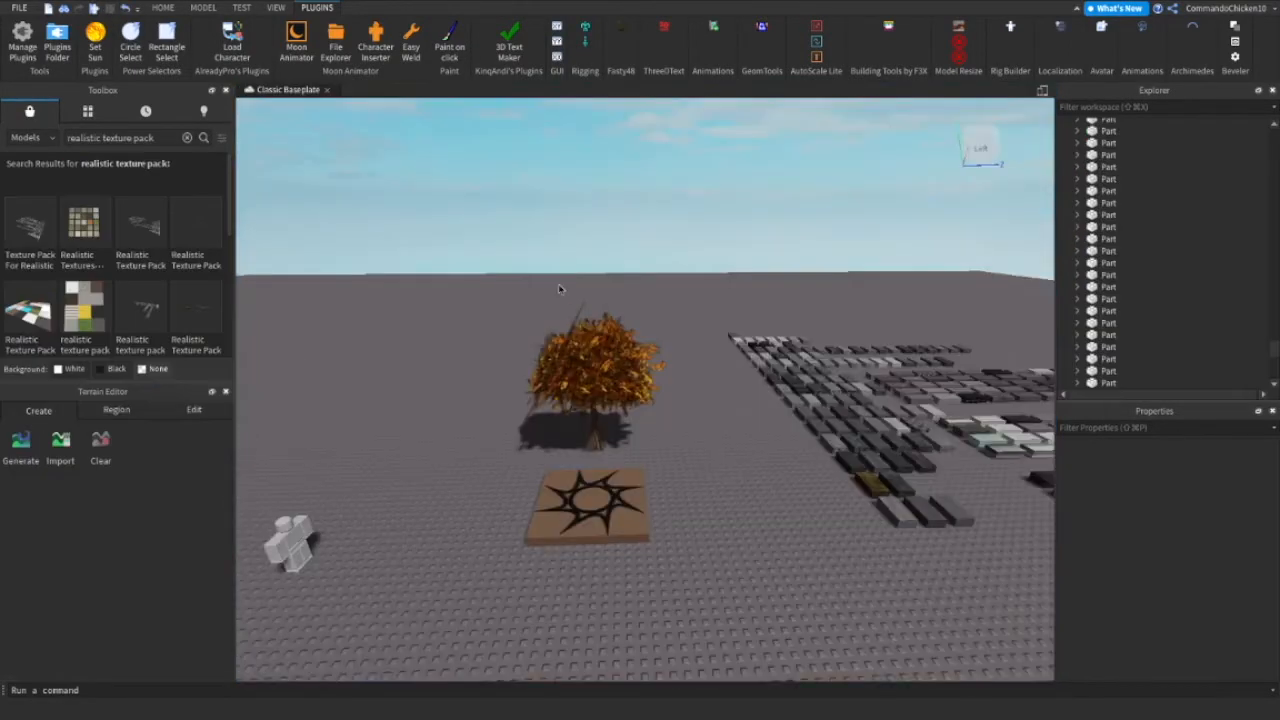
Select the tree's crown parts and turn off CanCollide for all of them.
left_click_drag(491, 289, 723, 427)
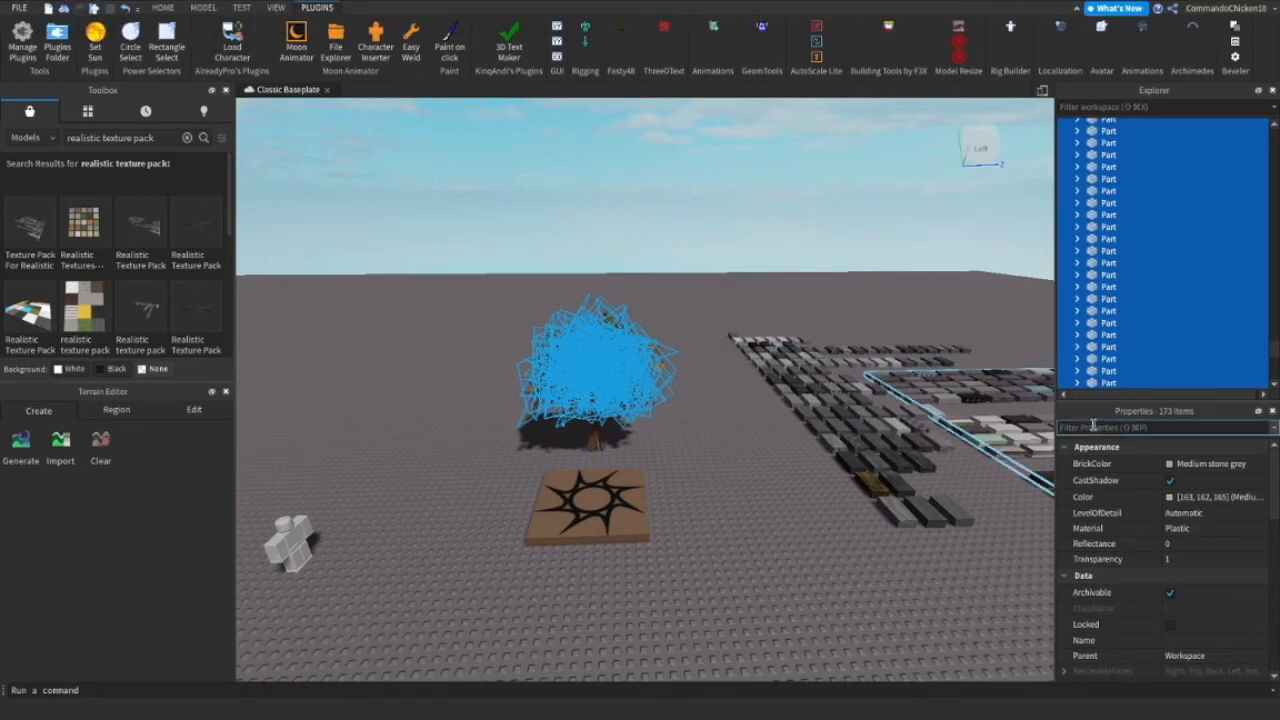
left_click(1093, 427)
type("can")
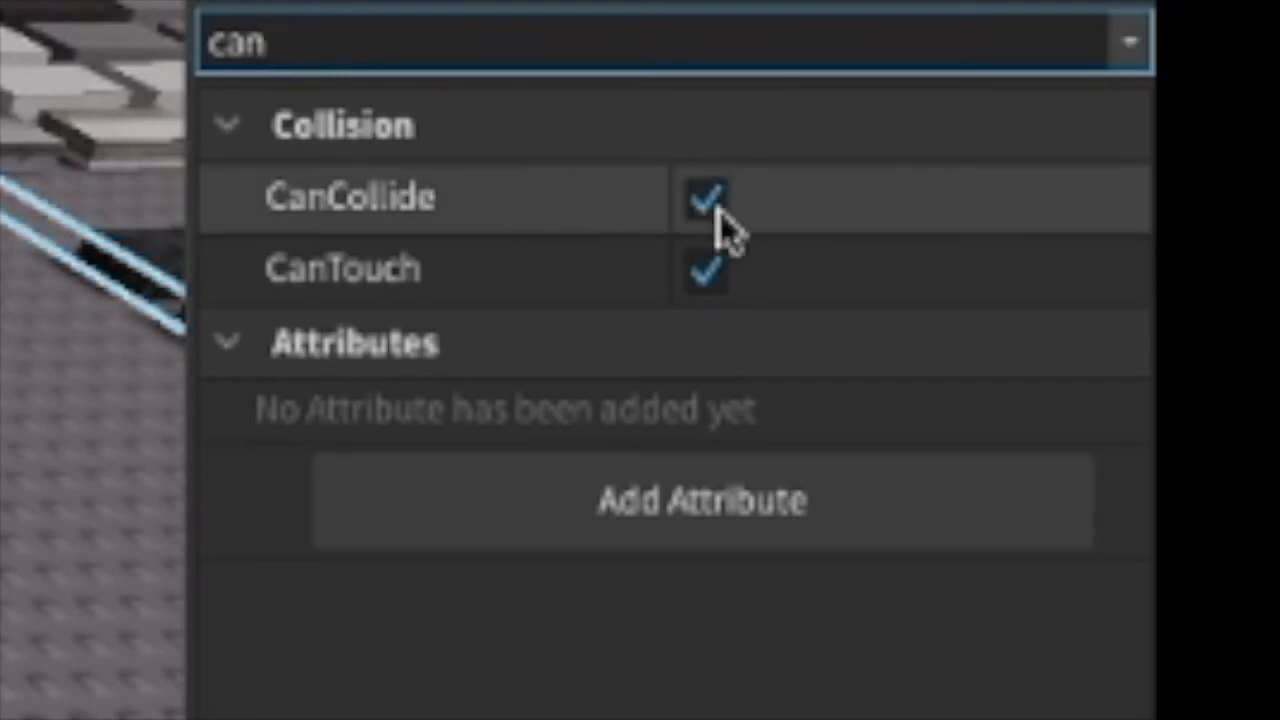
left_click(707, 200)
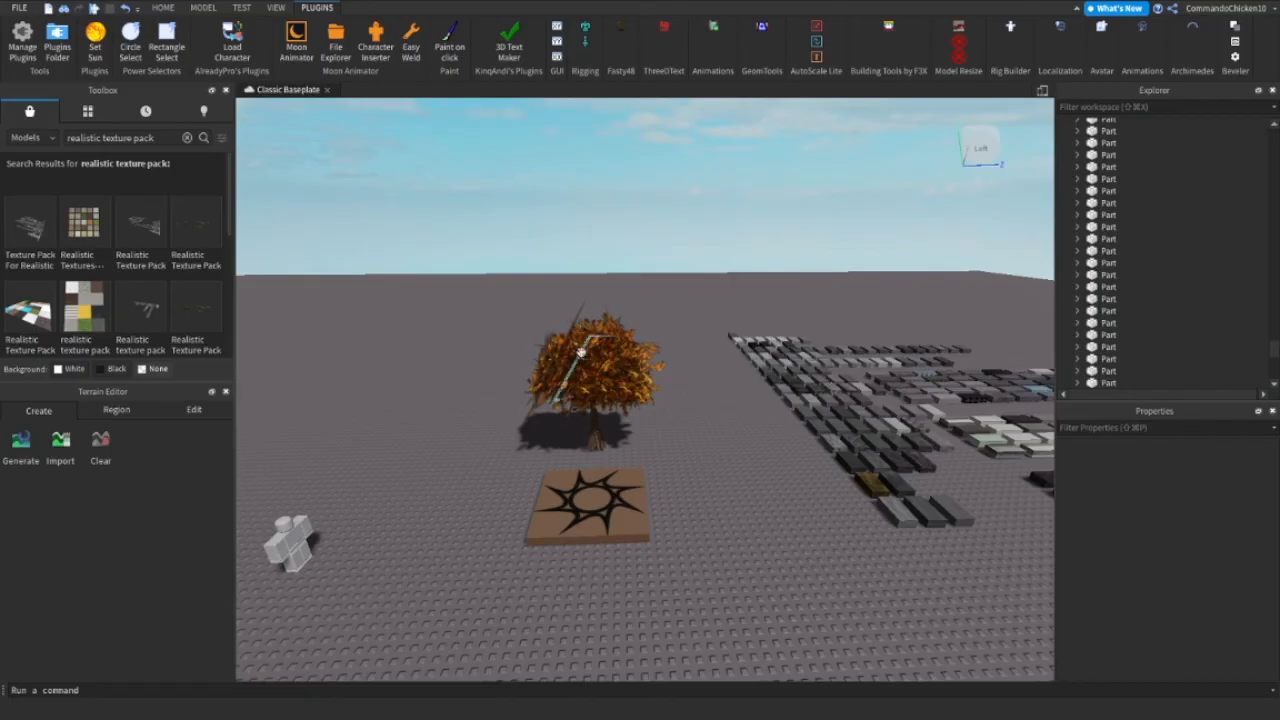
Select the whole tree and group its parts into a single model, then clear the selection.
left_click_drag(480, 285, 684, 457)
key("ctrl+g")
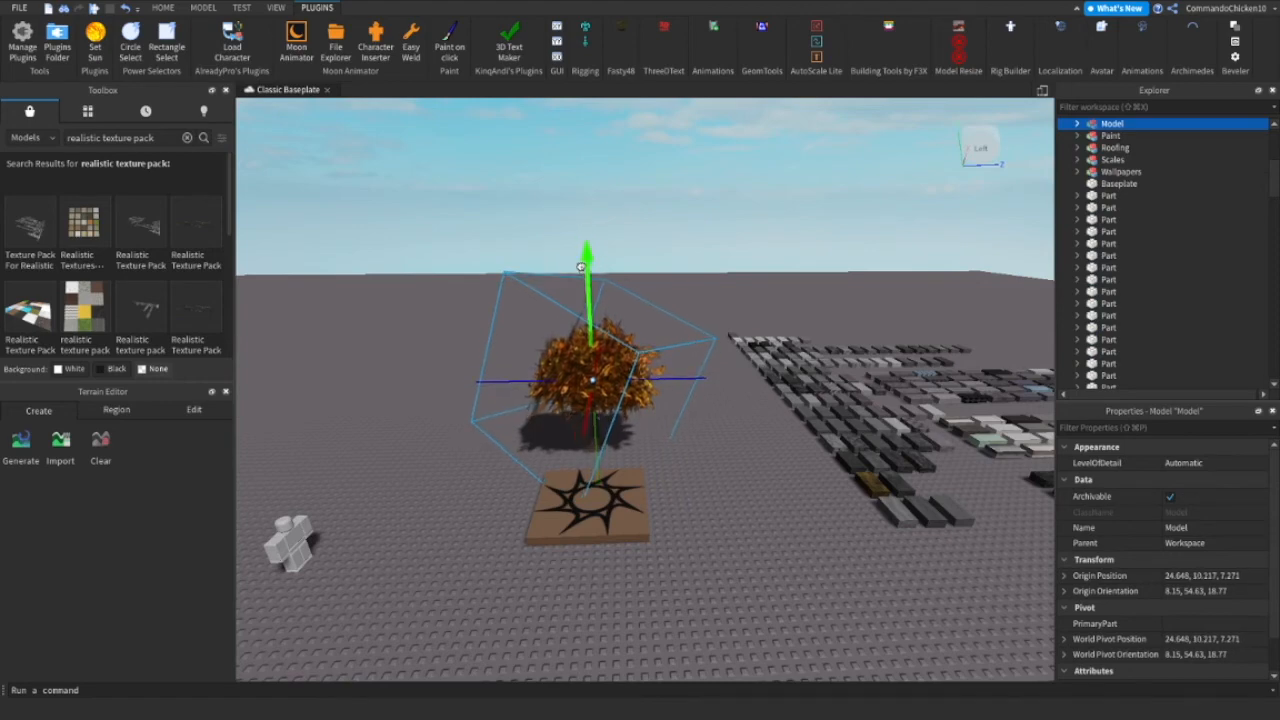
left_click(798, 557)
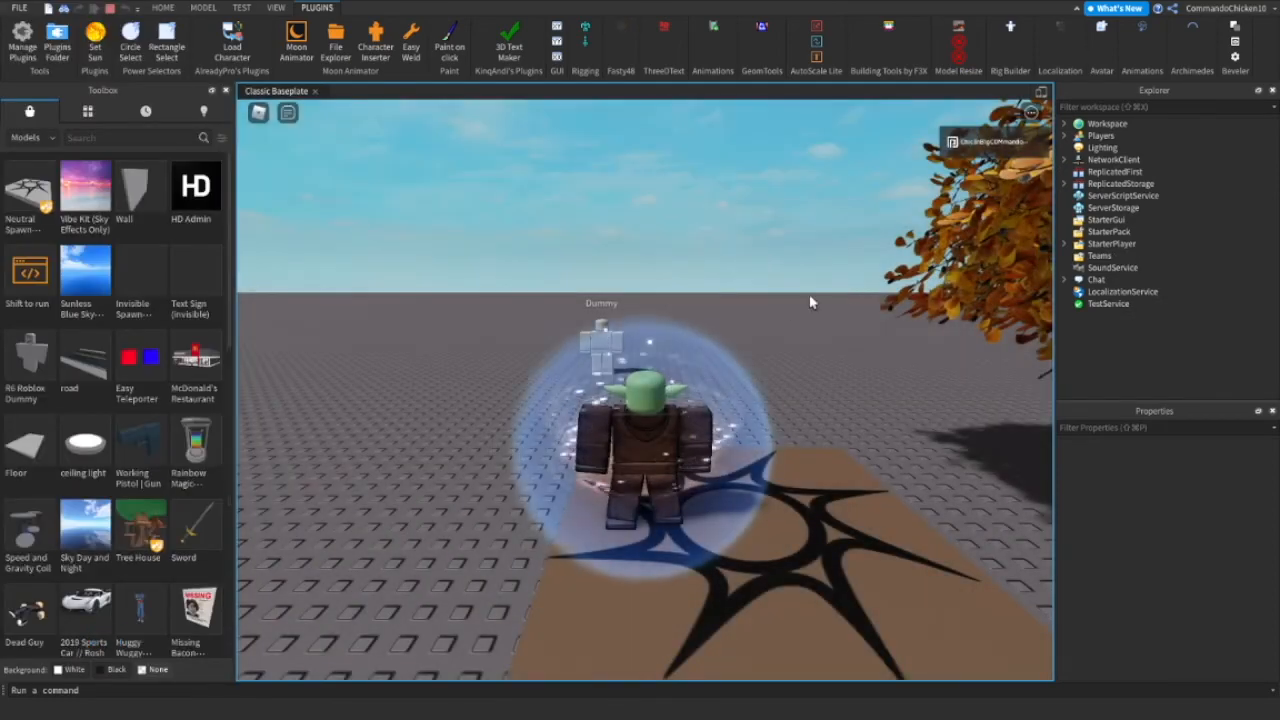
Play-test the place, walk the avatar in under the leaves, and inspect the crown and trunk up close.
key("w")
right_click_drag(809, 298, 801, 308)
right_click_drag(711, 286, 711, 286)
scroll(714, 286, "down", 5)
scroll(718, 293, "up", 8)
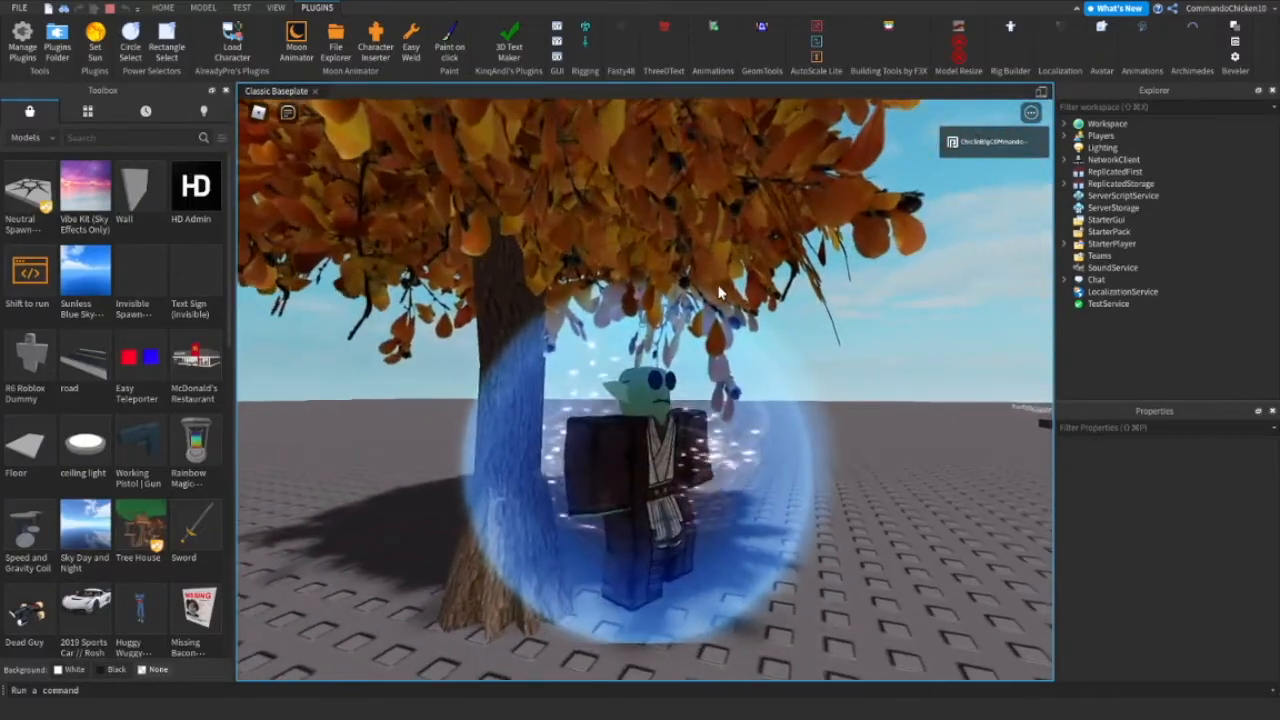
scroll(718, 293, "up", 5)
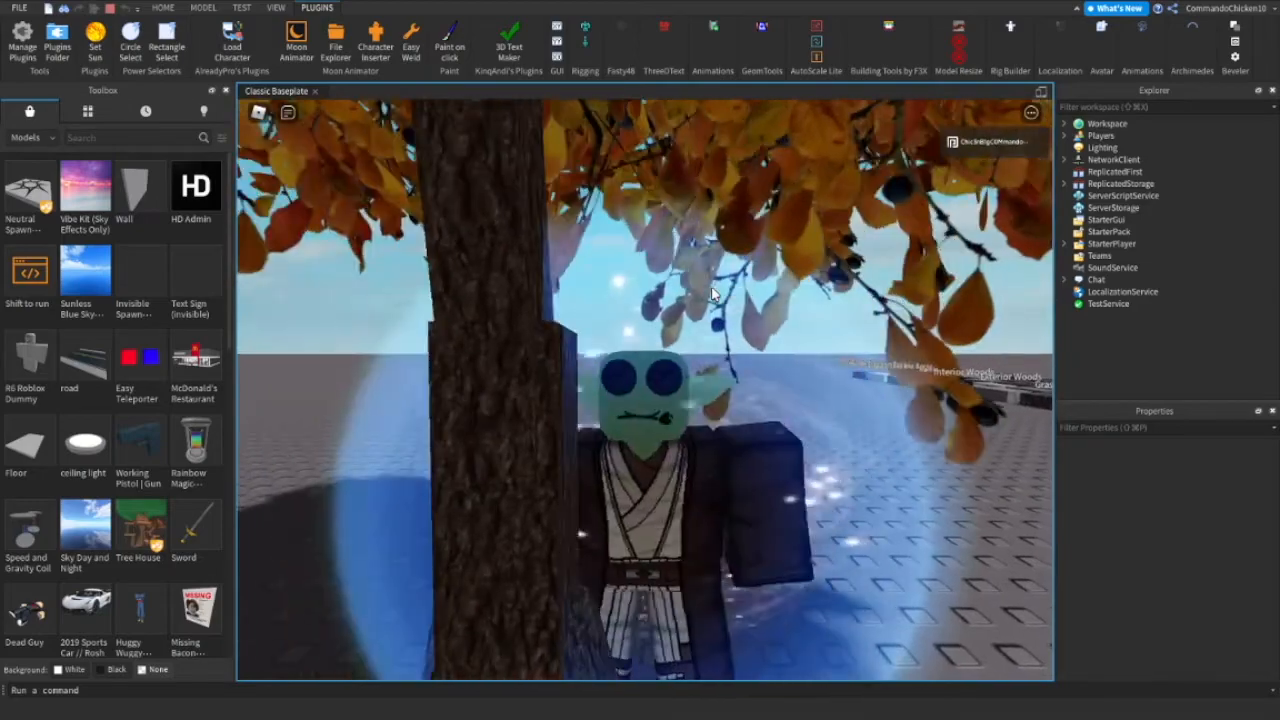
Walk the avatar back to the spawn location and view the finished tree behind it from far and near.
right_click_drag(712, 287, 724, 256)
key("s")
key("a")
scroll(724, 256, "down", 8)
scroll(725, 258, "down", 3)
scroll(725, 258, "up", 10)
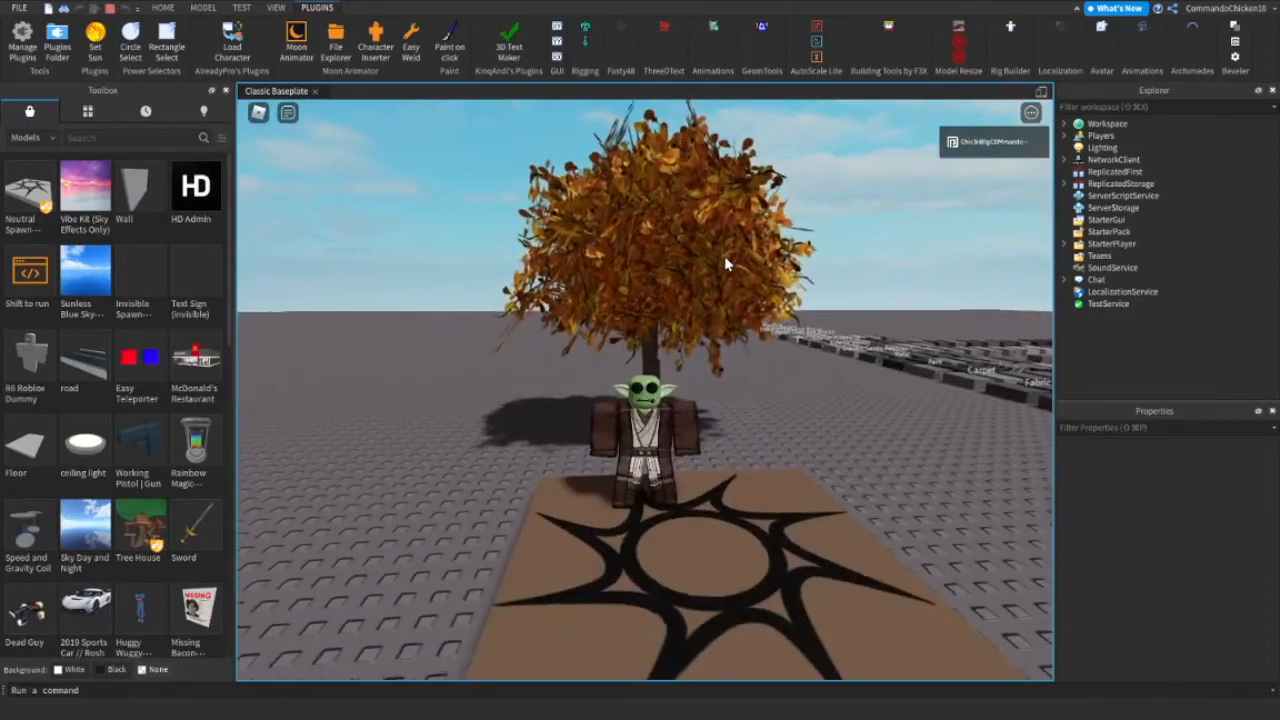
scroll(724, 256, "up", 2)
right_click_drag(724, 256, 724, 256)
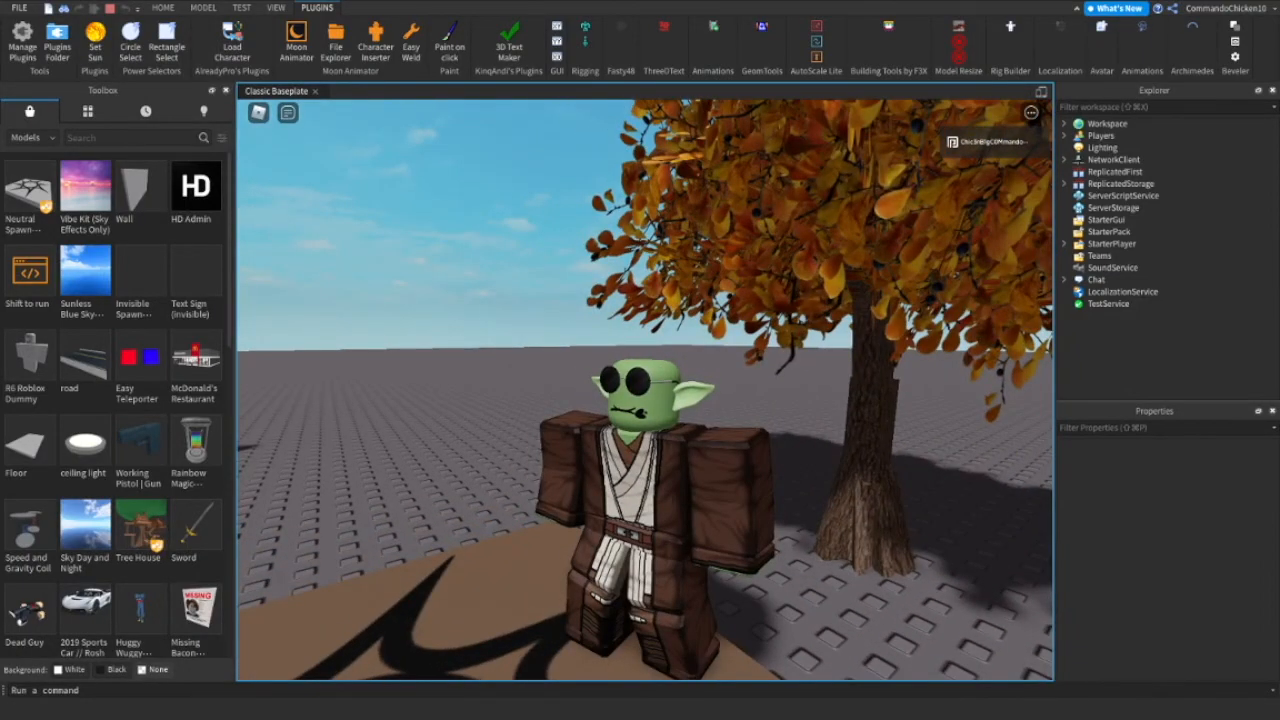